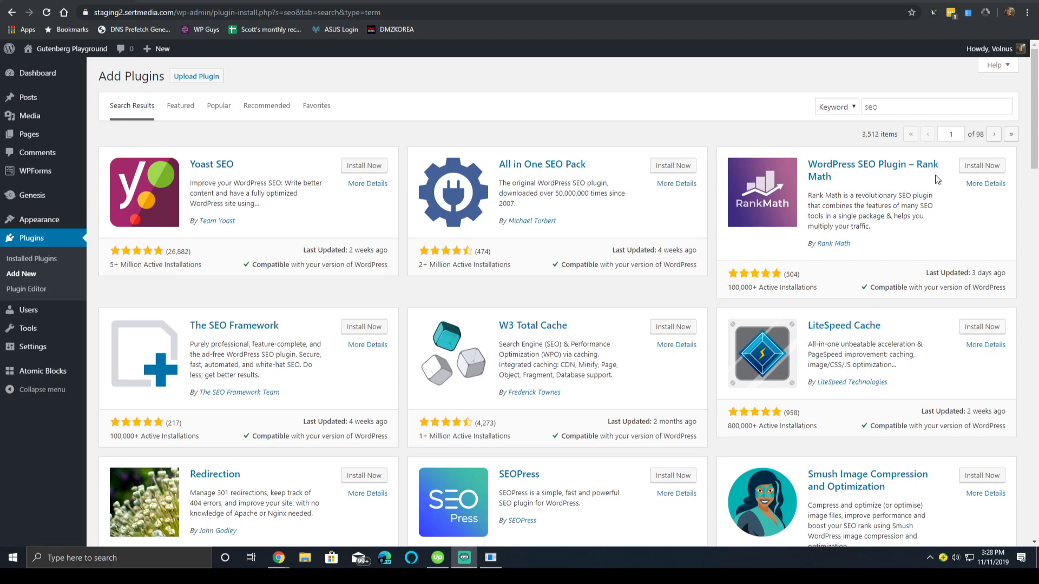
Install the Rank Math SEO plugin from the search results and activate it.
click(968, 170)
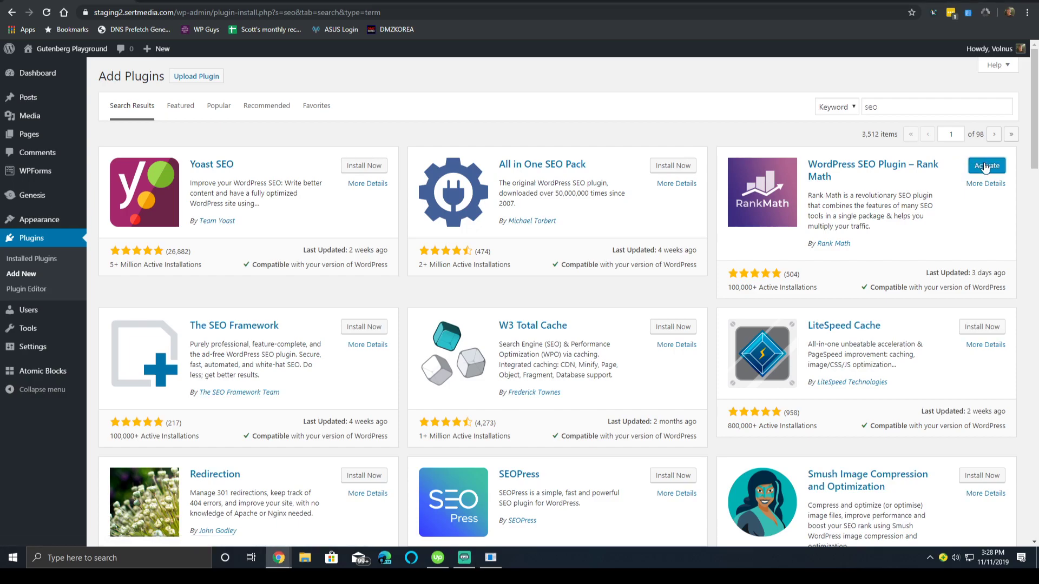
click(968, 162)
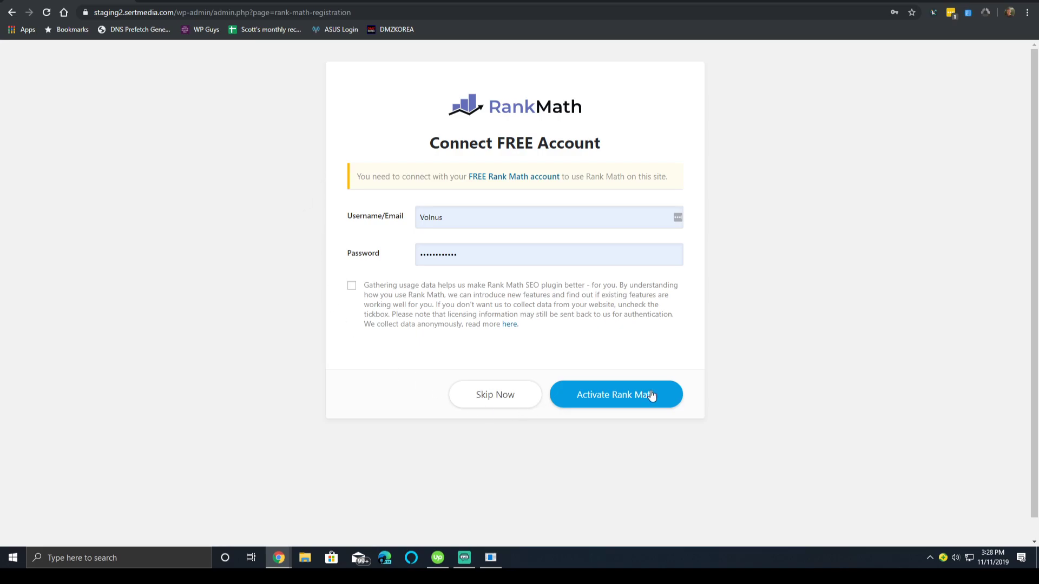
Submit the free account connection with usage-data sharing left off, then open the signup link.
click(352, 287)
click(357, 284)
click(637, 410)
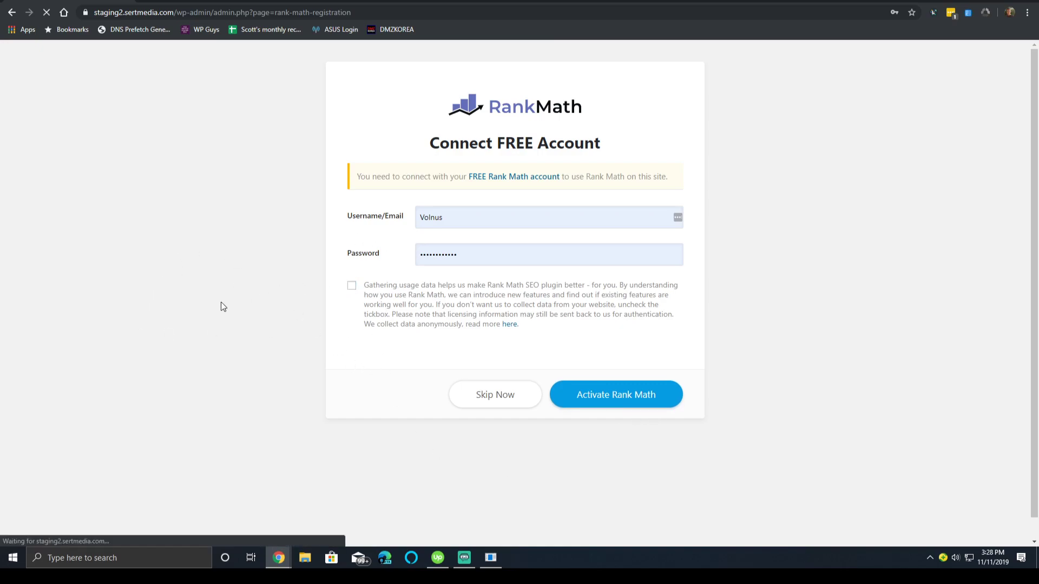
click(423, 258)
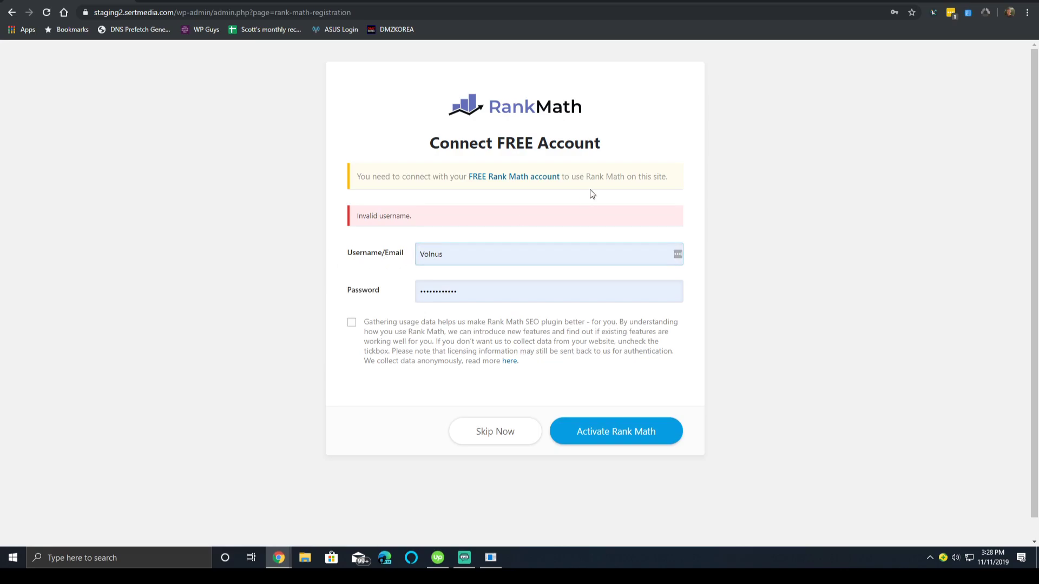
click(537, 178)
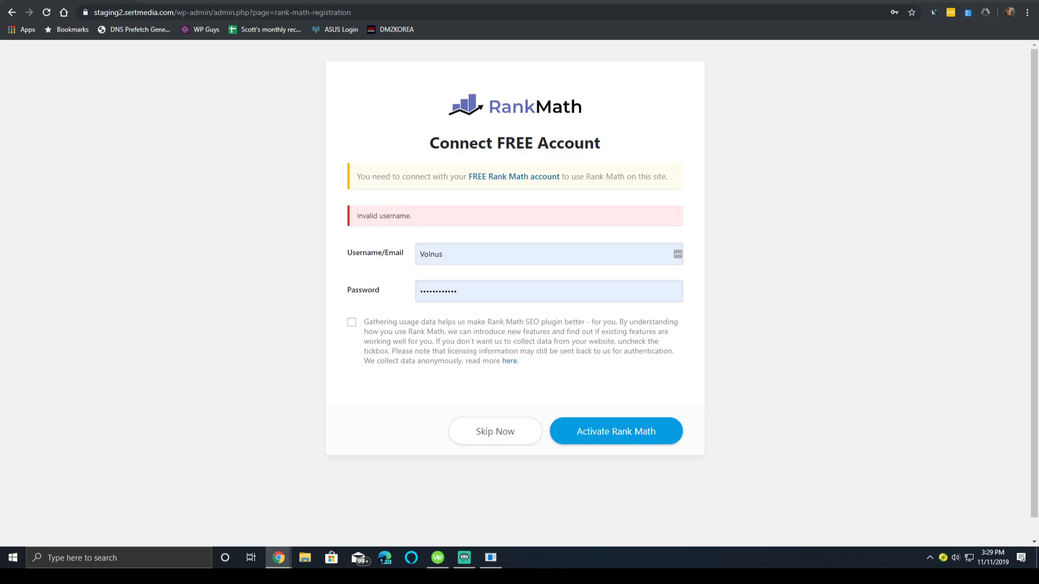
Replace the rejected username with the correct one, resubmit, and save the login in Chrome only.
double_click(488, 243)
key(BackSpace)
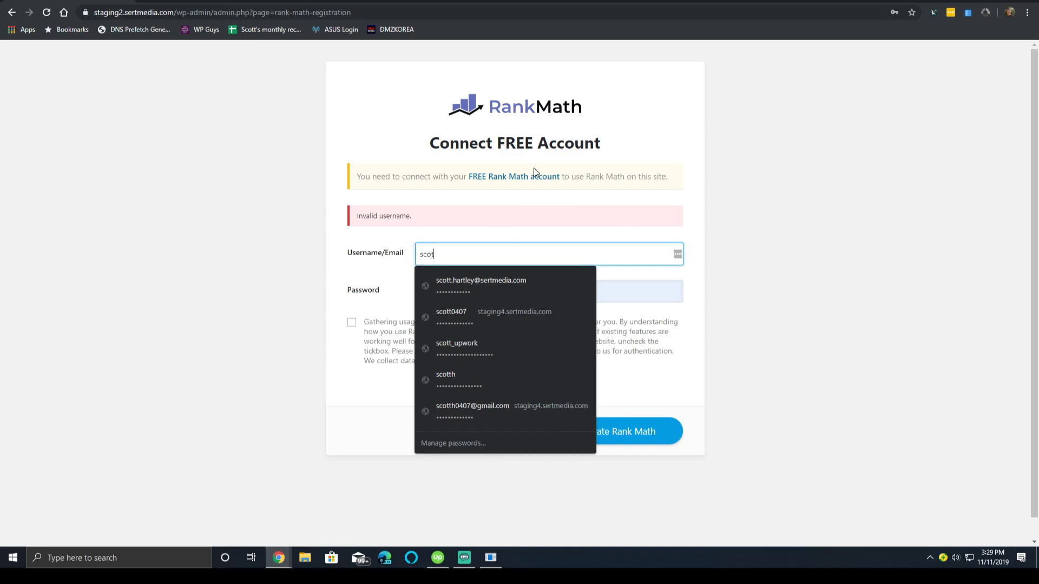
key(Tab)
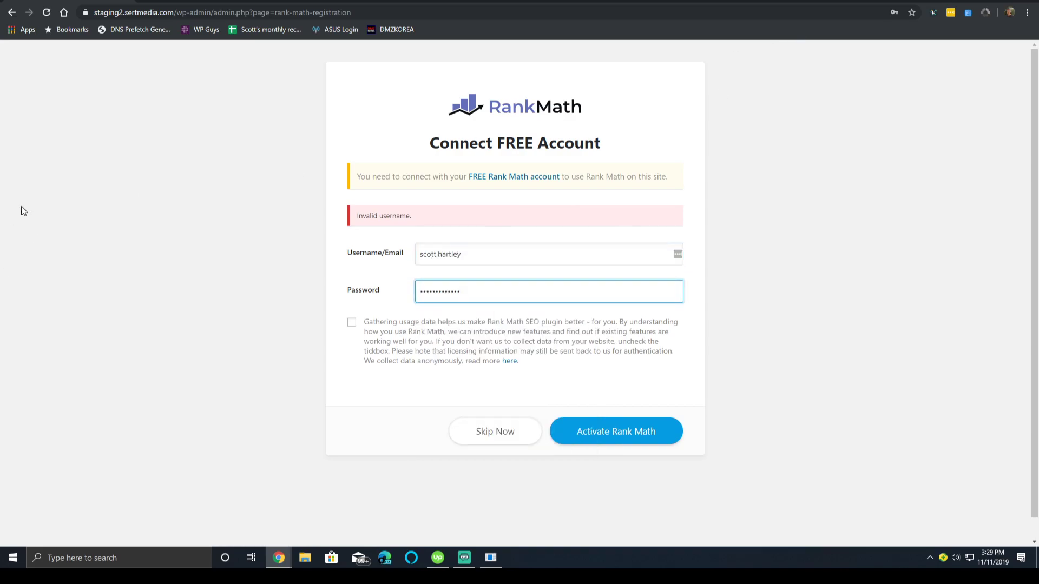
click(629, 432)
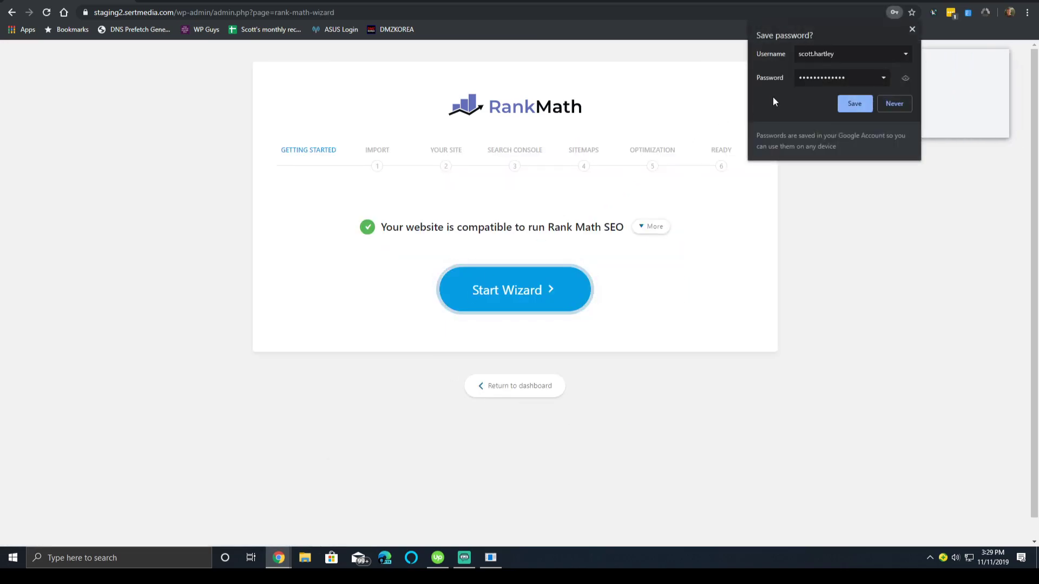
click(849, 107)
click(931, 124)
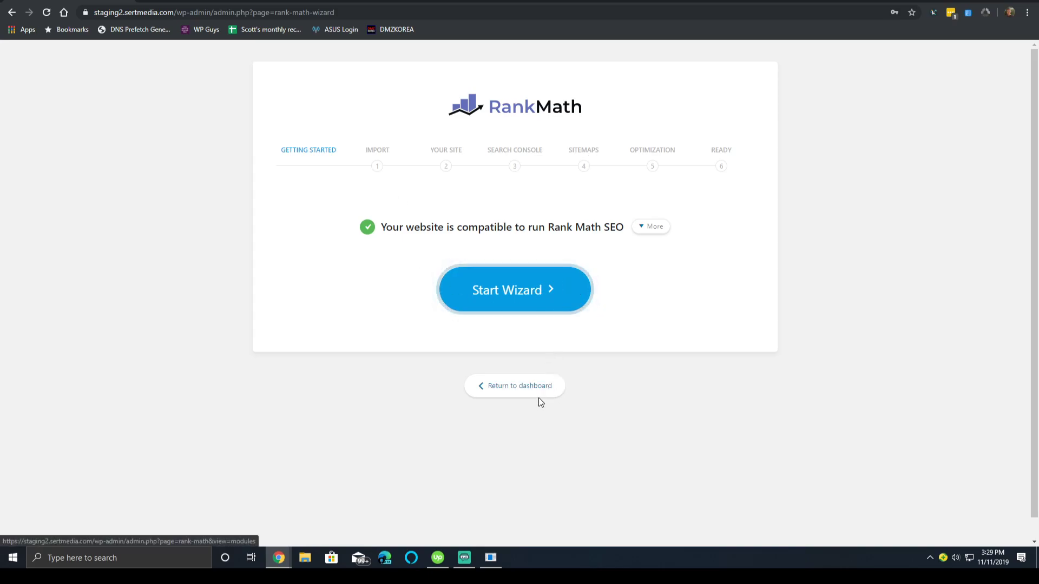
Leave the setup wizard for the Rank Math dashboard and look through the Modules list.
click(518, 394)
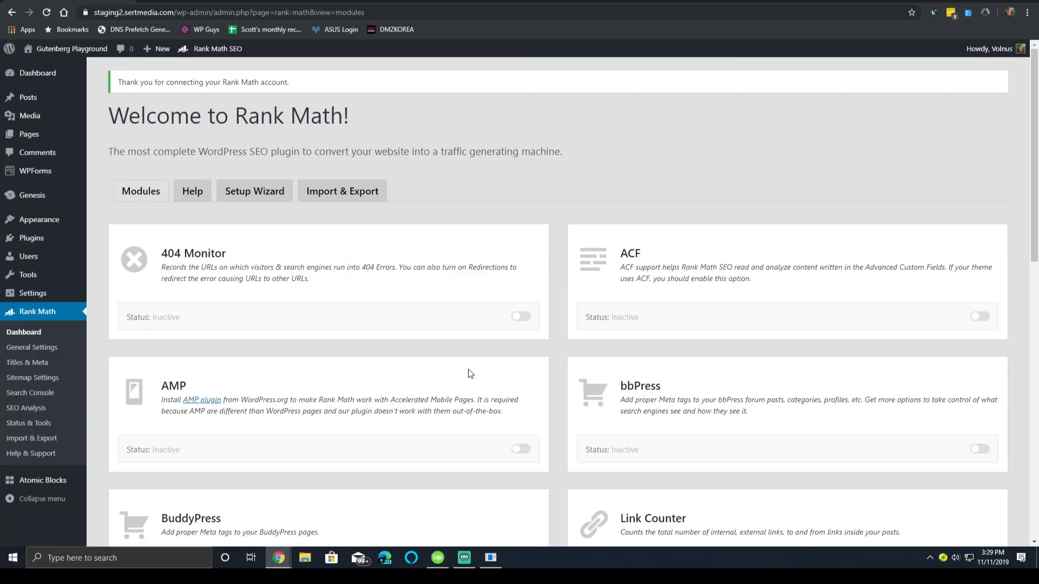
scroll(310, 293, down, 2)
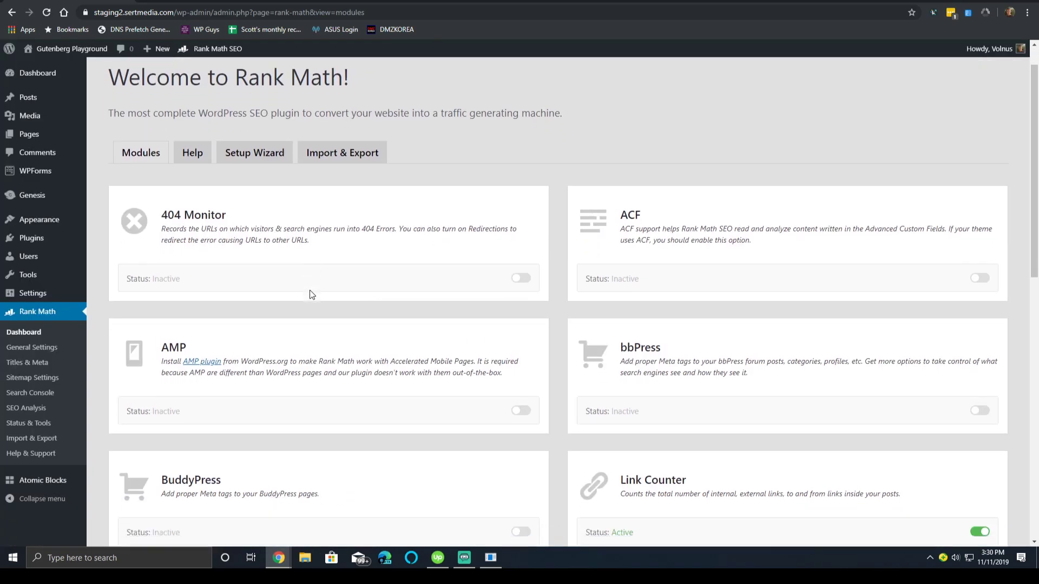
scroll(304, 268, up, 2)
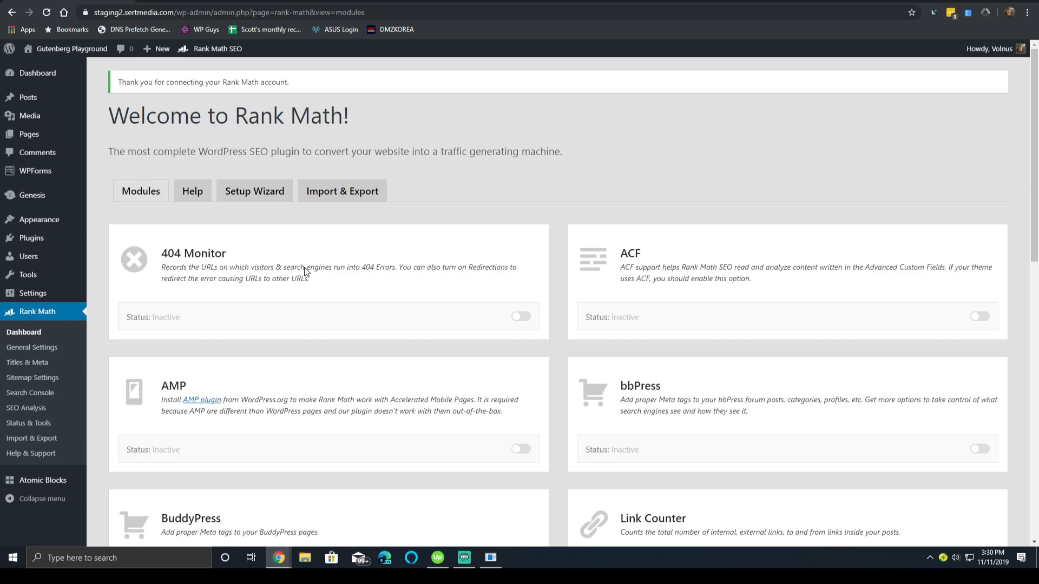
scroll(305, 269, down, 9)
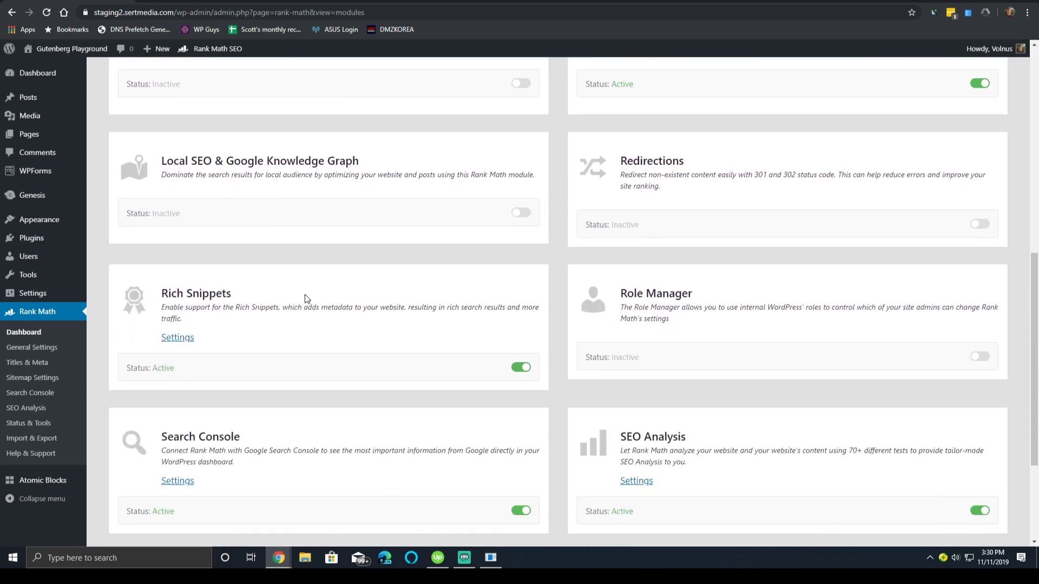
scroll(457, 200, up, 9)
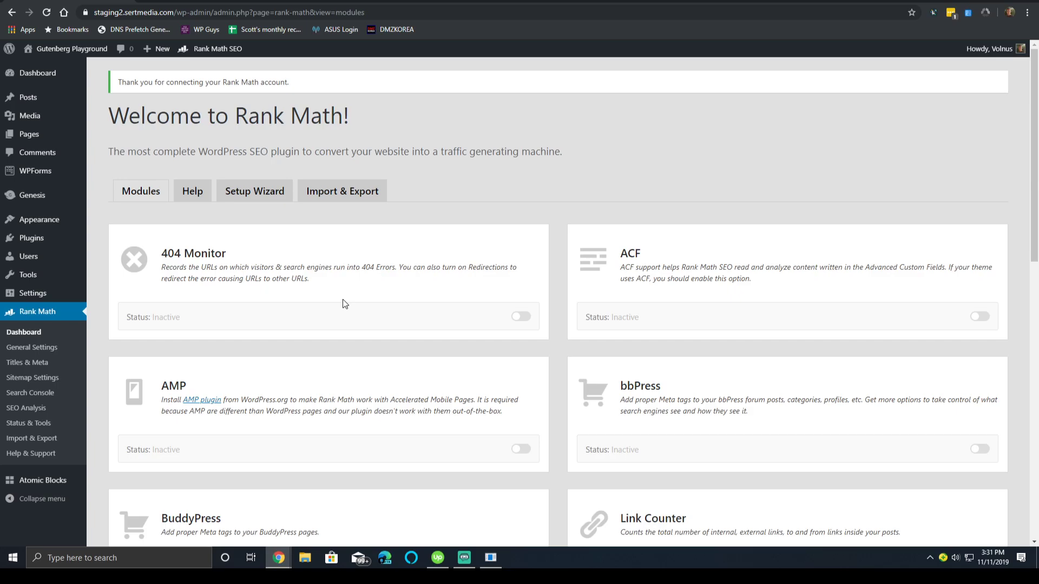
scroll(342, 303, down, 1)
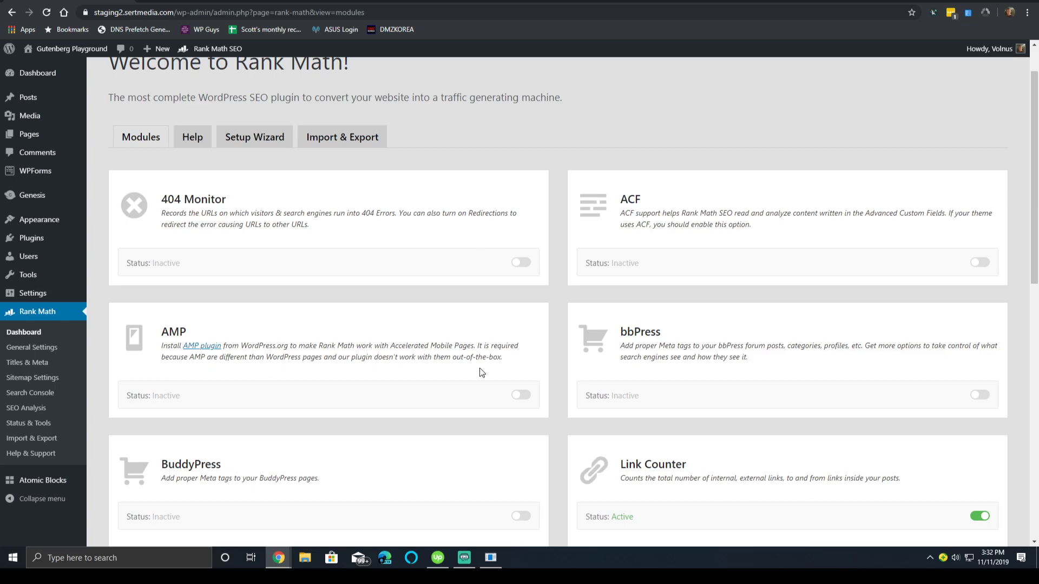
scroll(359, 288, down, 3)
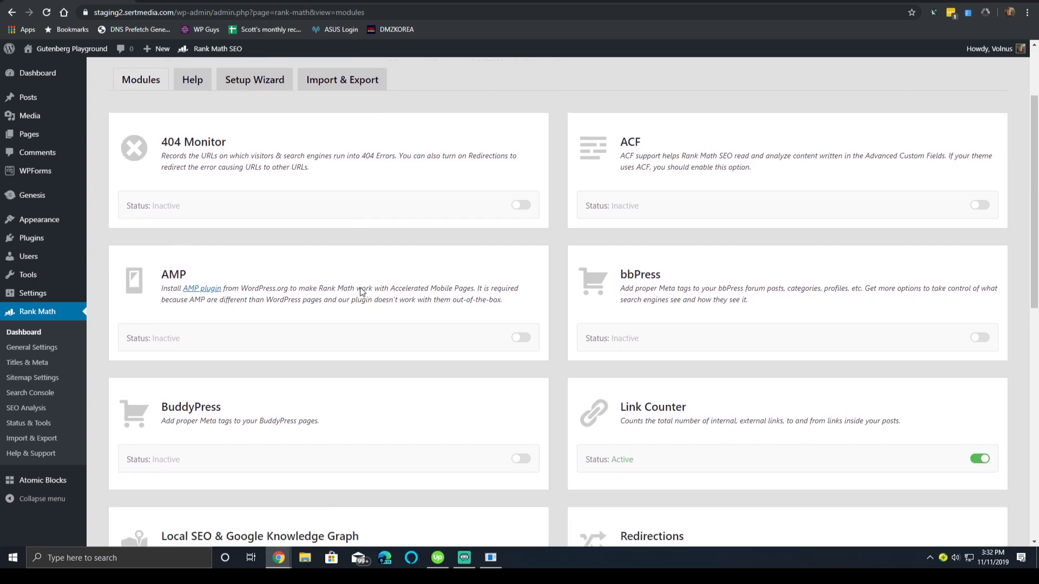
mouse_move(524, 355)
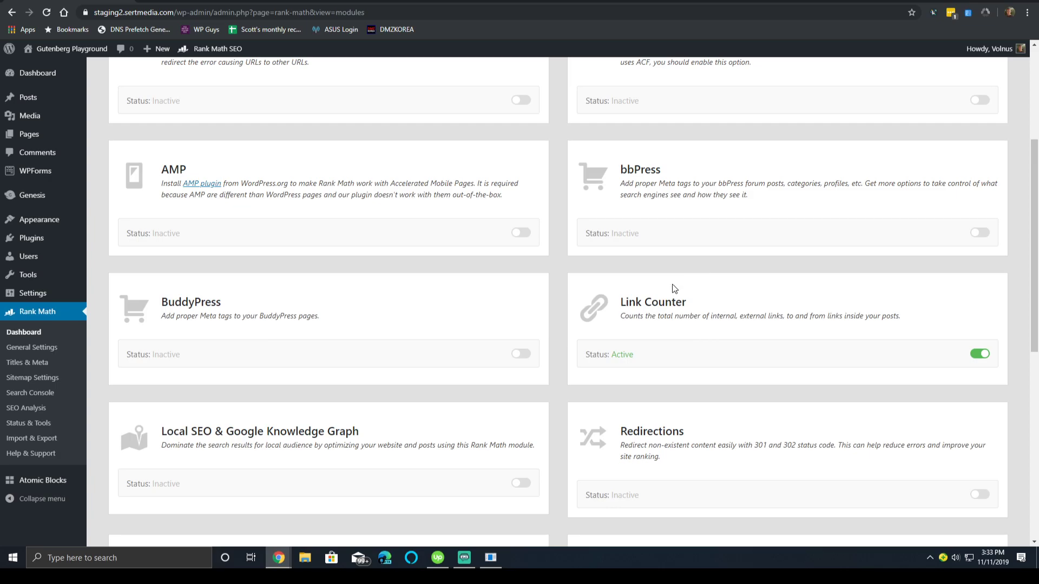
scroll(668, 292, down, 2)
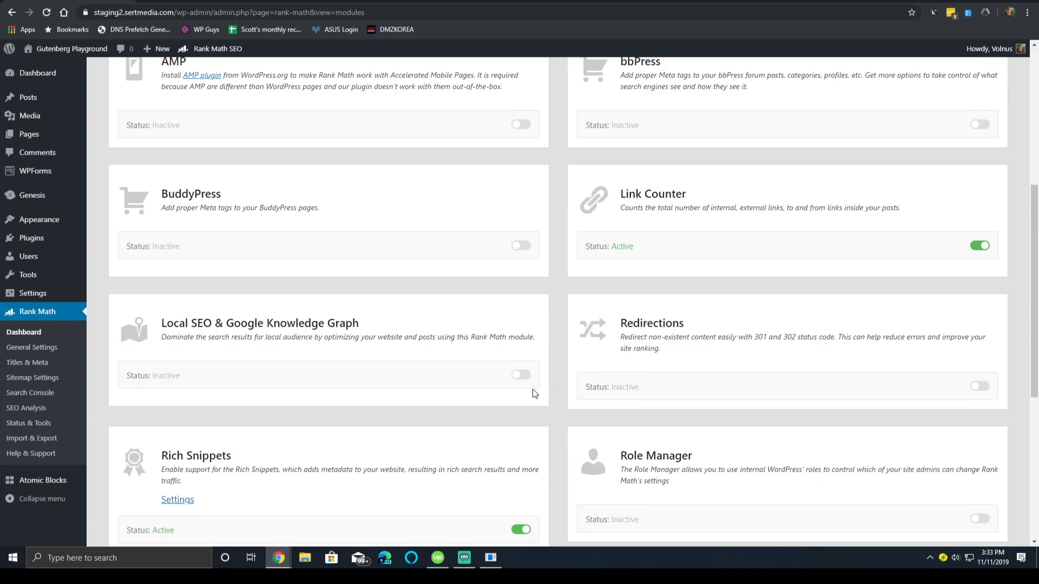
Turn on the Local SEO & Google Knowledge Graph module, then review the remaining modules.
click(525, 375)
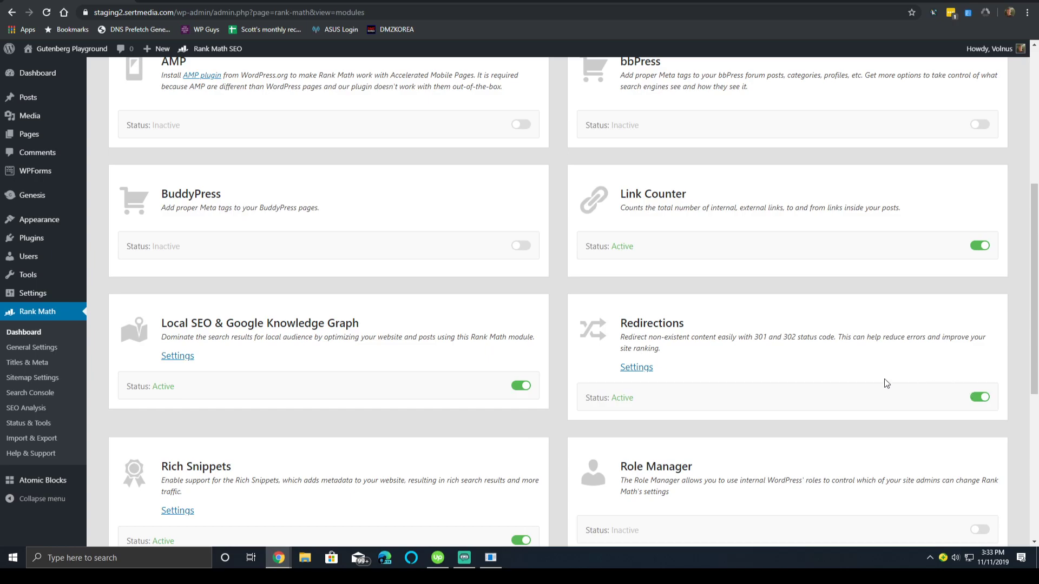
scroll(634, 373, down, 4)
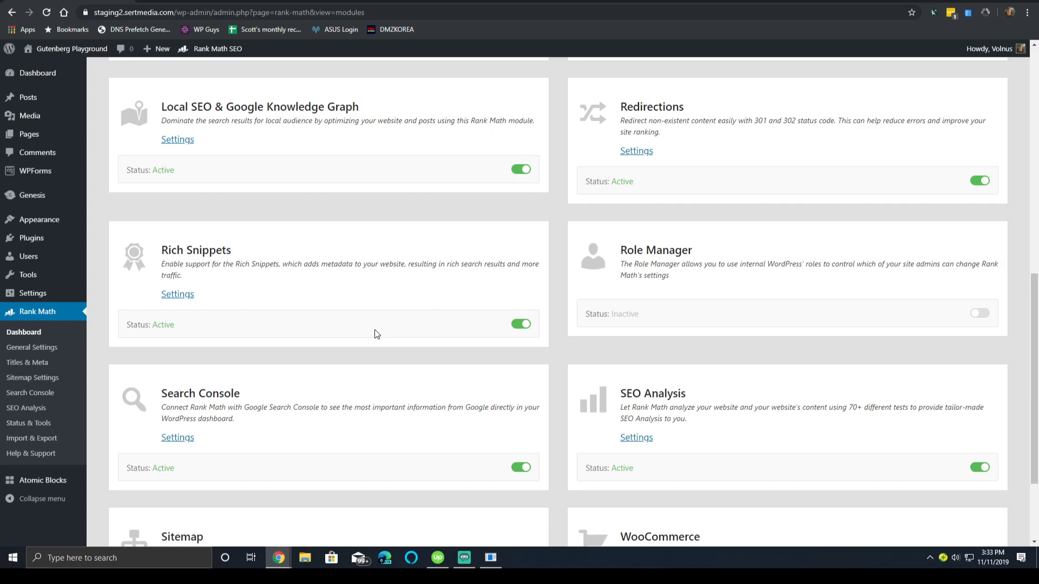
scroll(375, 329, down, 2)
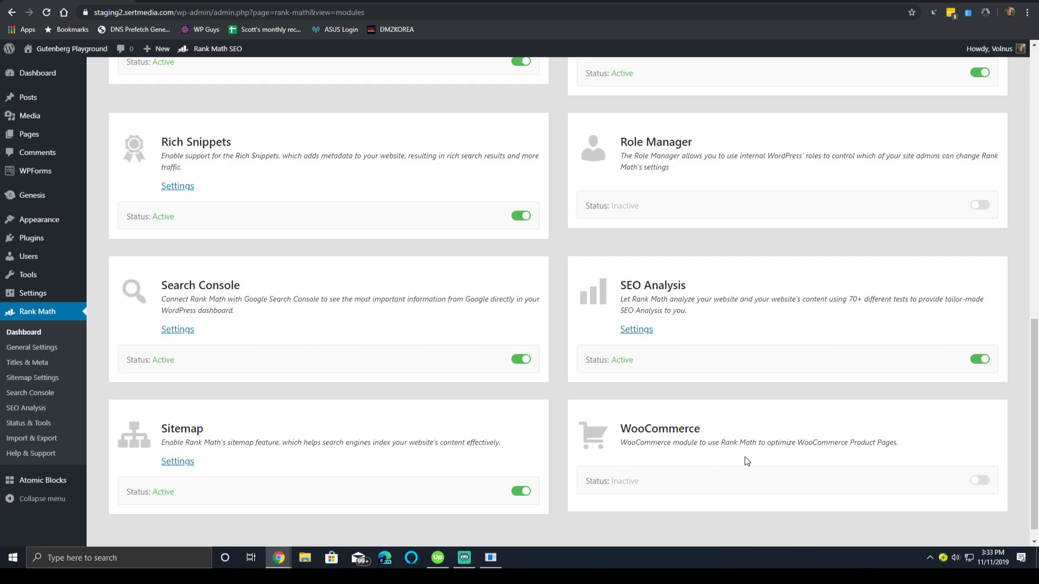
scroll(735, 463, up, 10)
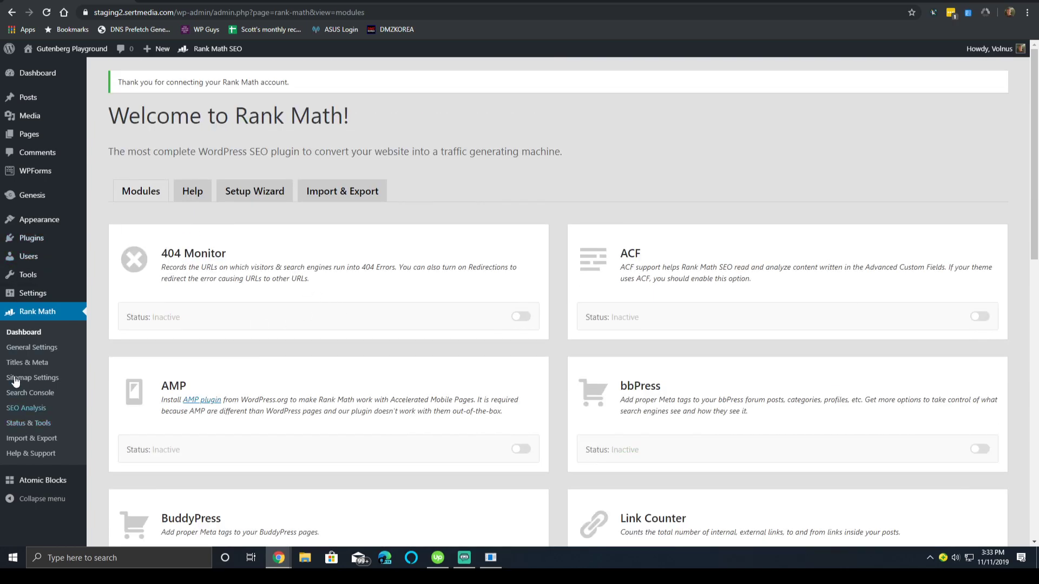
click(39, 352)
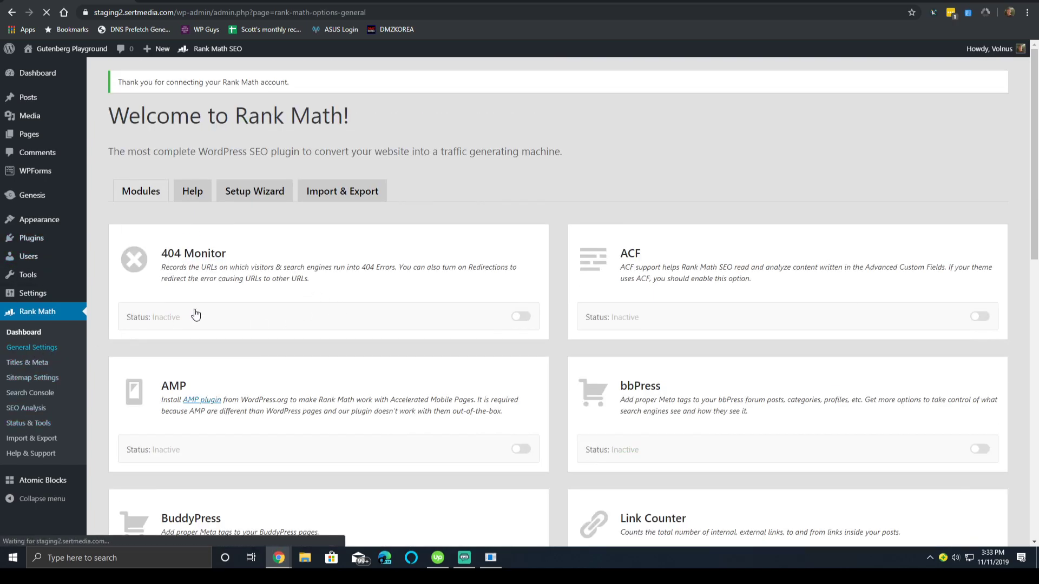
scroll(229, 306, down, 6)
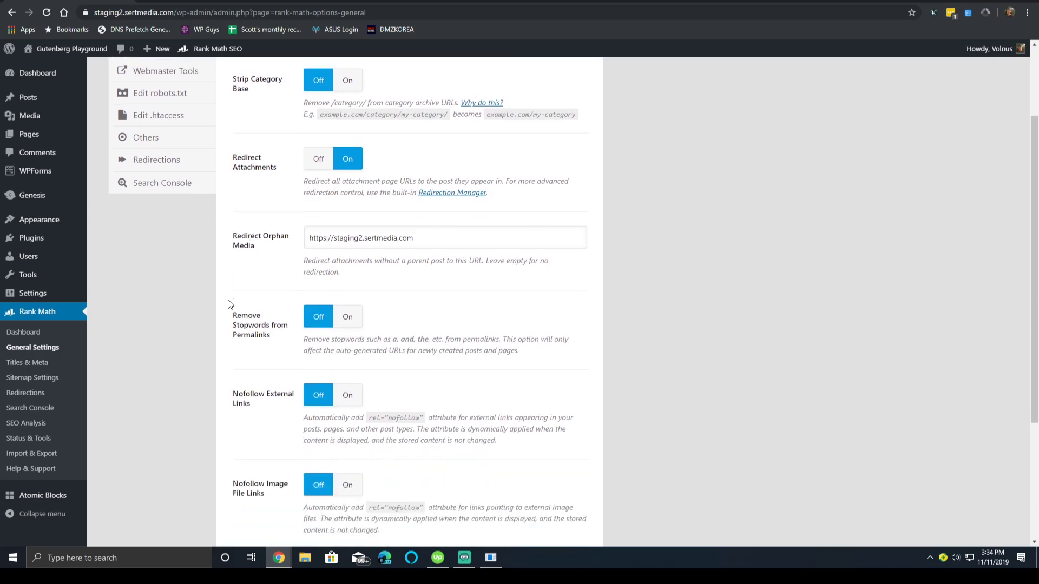
scroll(180, 312, up, 5)
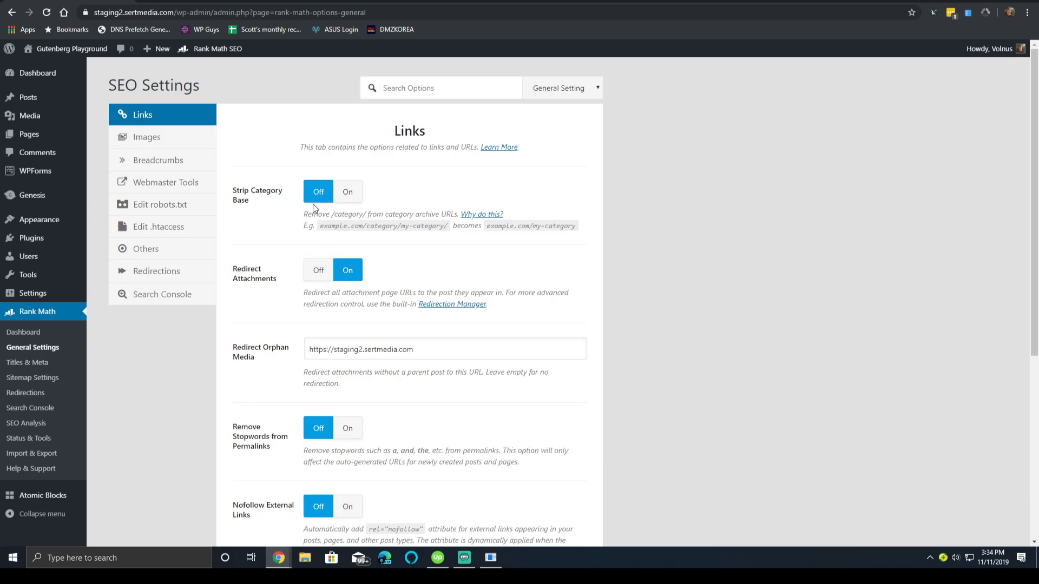
Open the 'Why do this?' knowledge-base article for Strip Category Base.
click(491, 215)
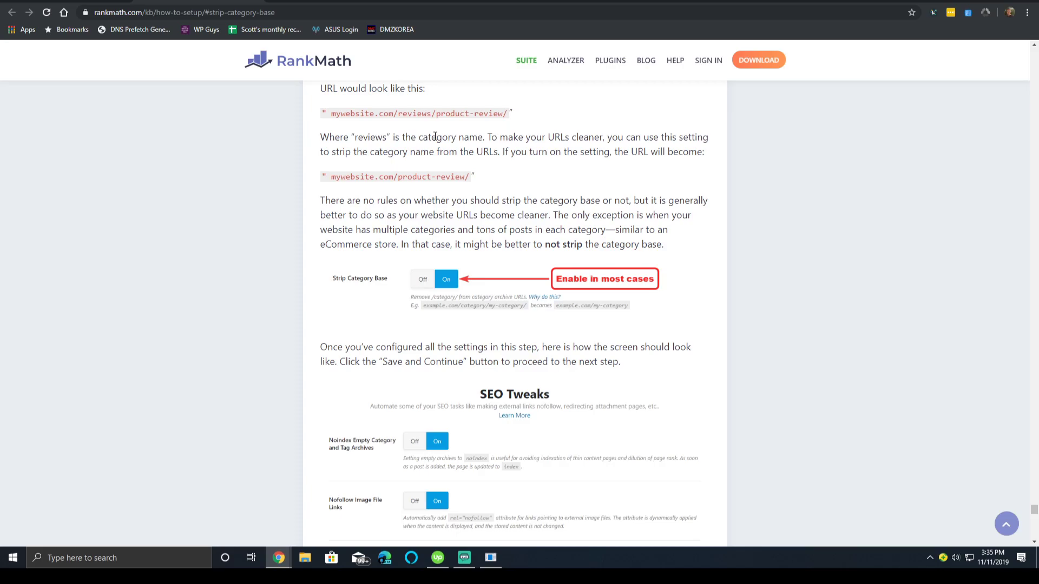
Go back to the WordPress Links settings and focus the orphan media redirect URL field.
click(149, 7)
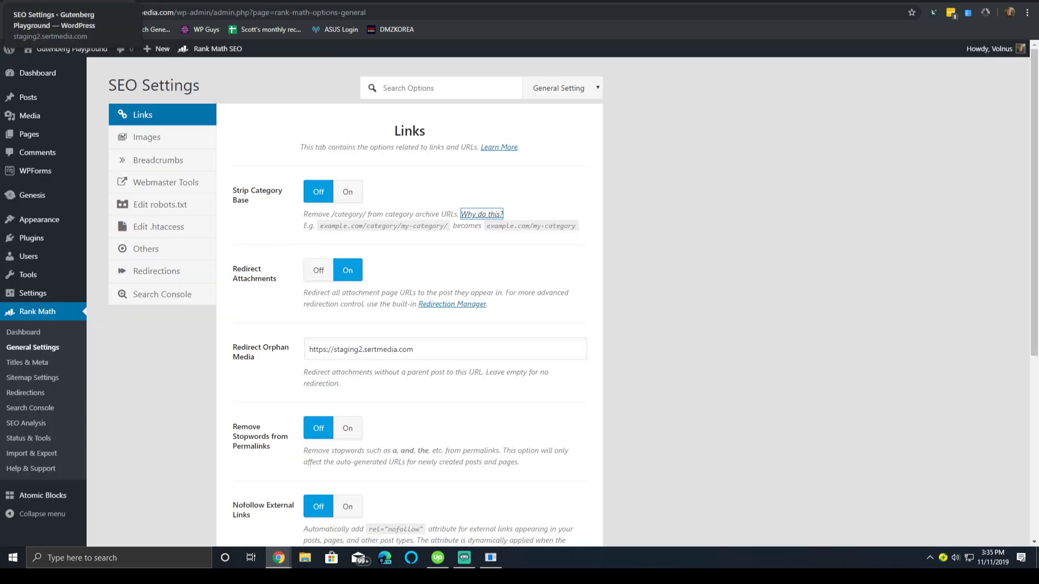
double_click(580, 210)
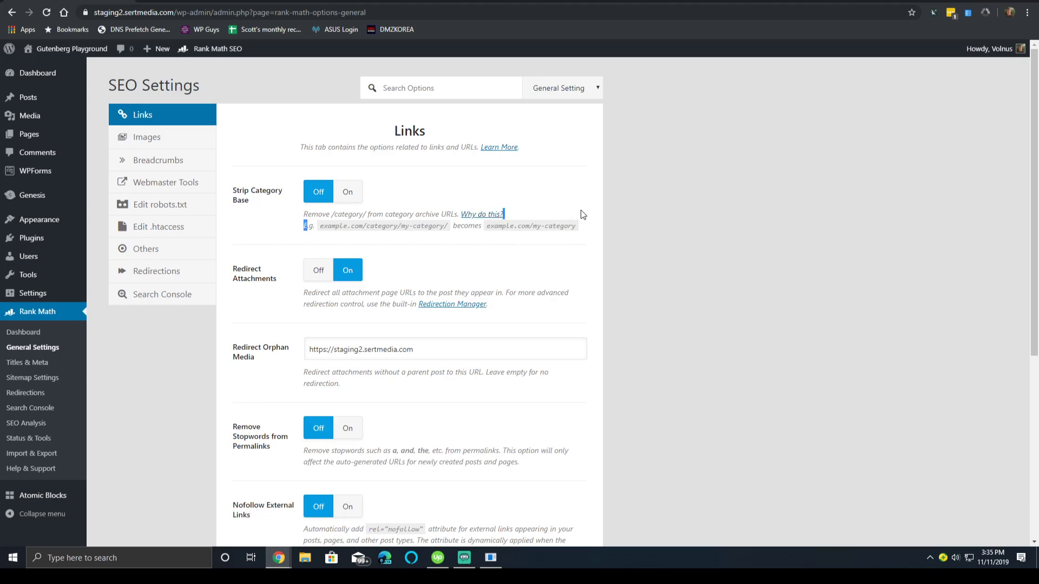
click(627, 210)
click(385, 356)
Set 'Open External Links in New Tab/Window' to Off and save the Links settings.
scroll(385, 355, down, 3)
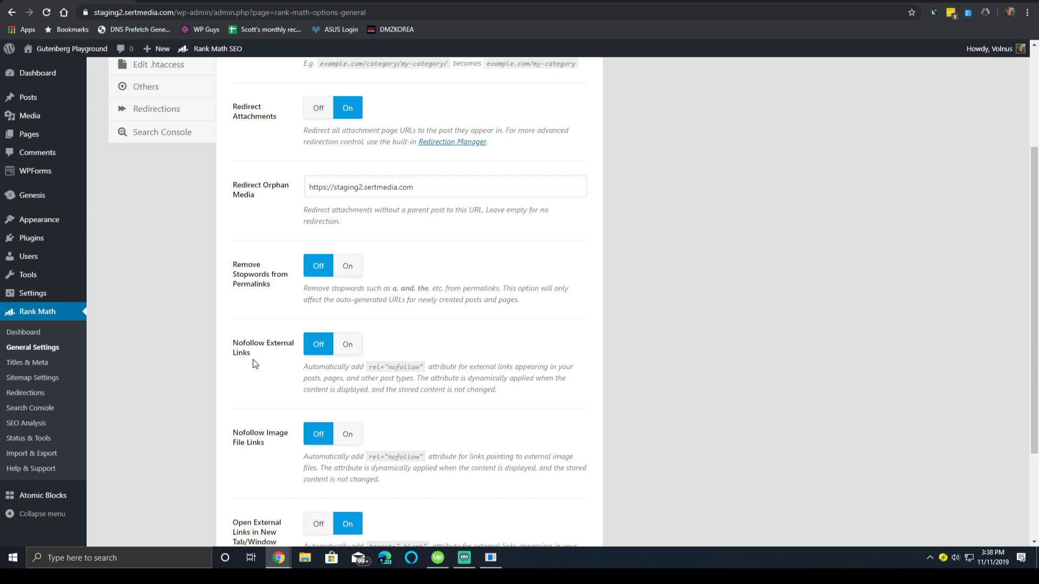
scroll(249, 292, down, 3)
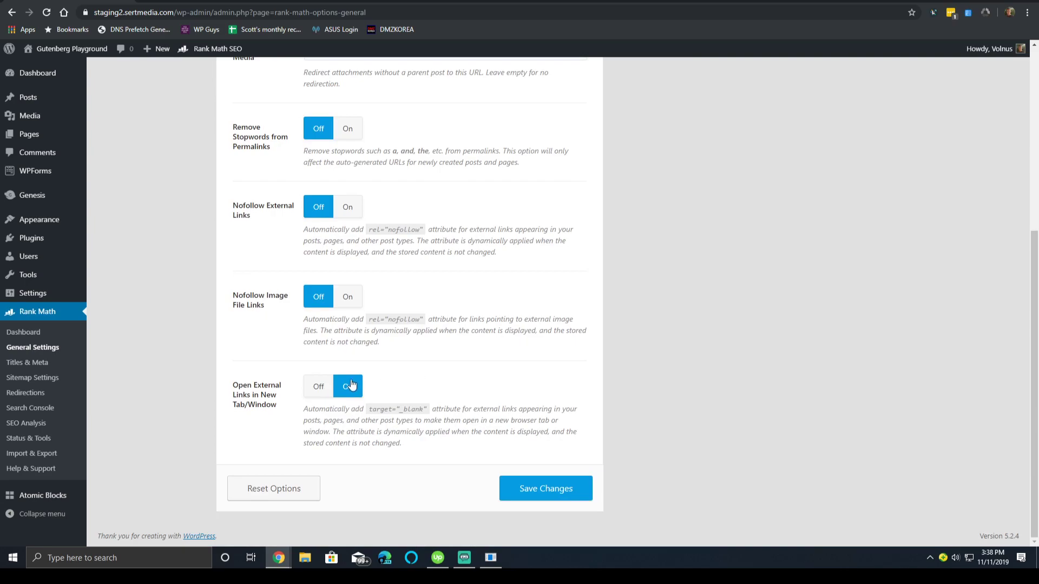
click(318, 386)
click(565, 500)
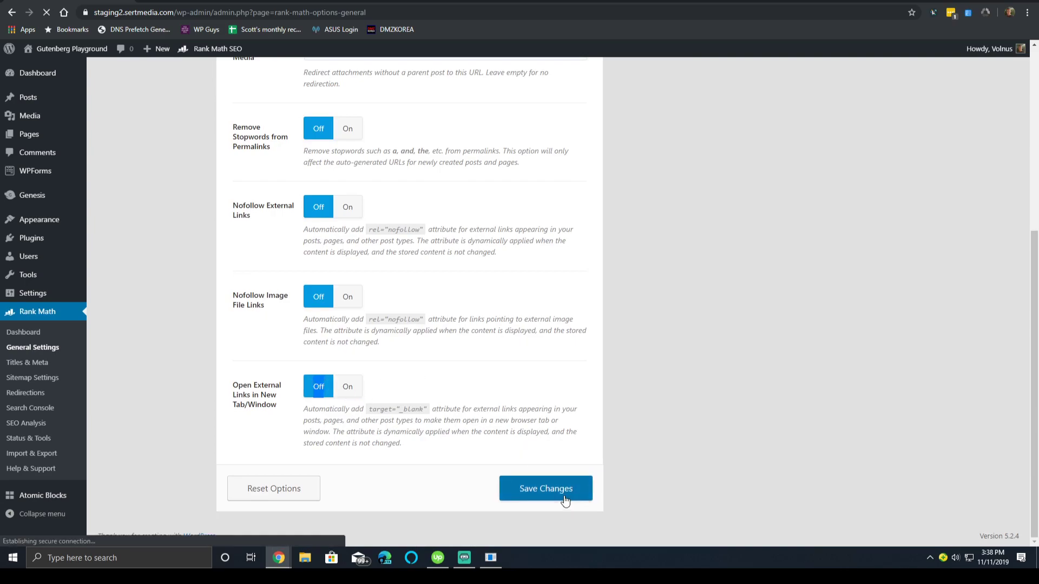
scroll(522, 453, down, 4)
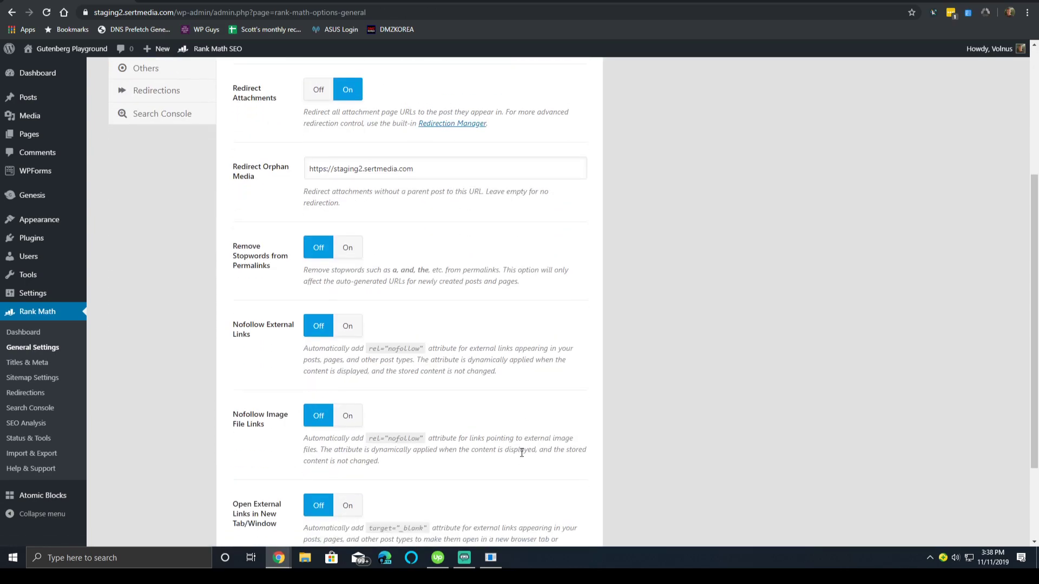
scroll(522, 452, down, 2)
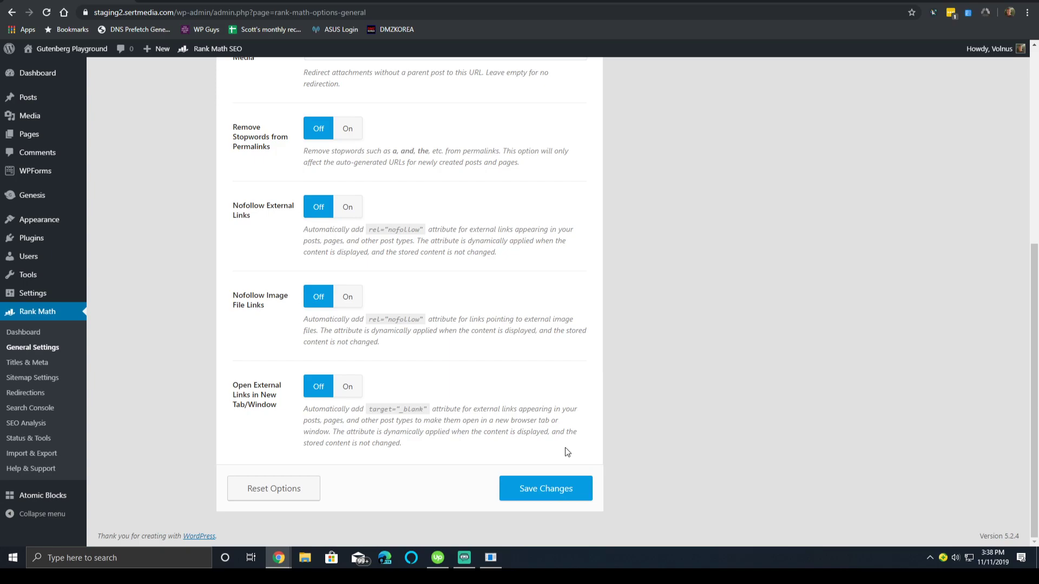
click(515, 490)
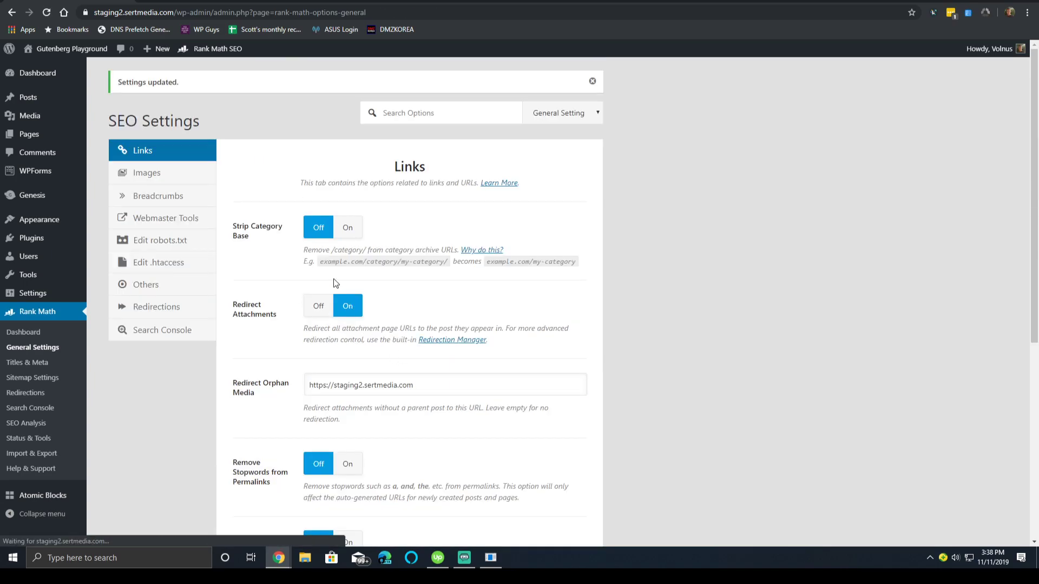
In Images, turn on 'Add missing ALT attributes' and open its format variable list.
click(172, 176)
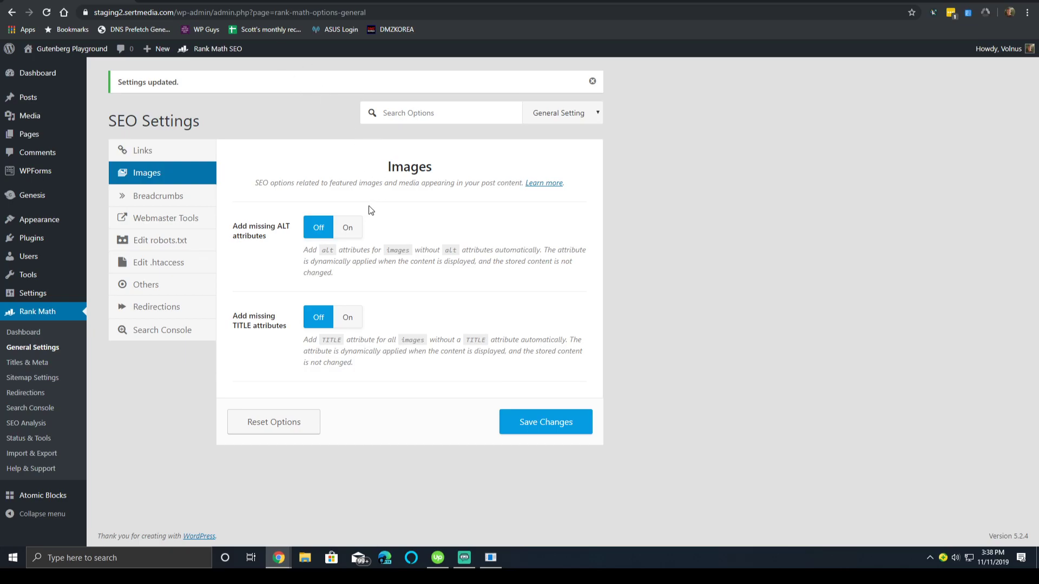
click(345, 227)
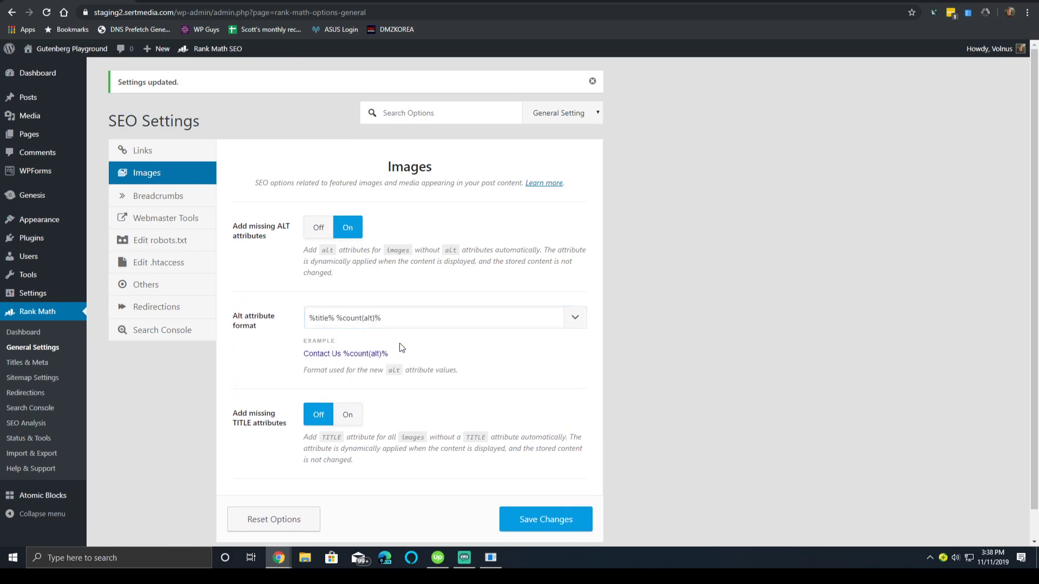
click(339, 328)
double_click(338, 327)
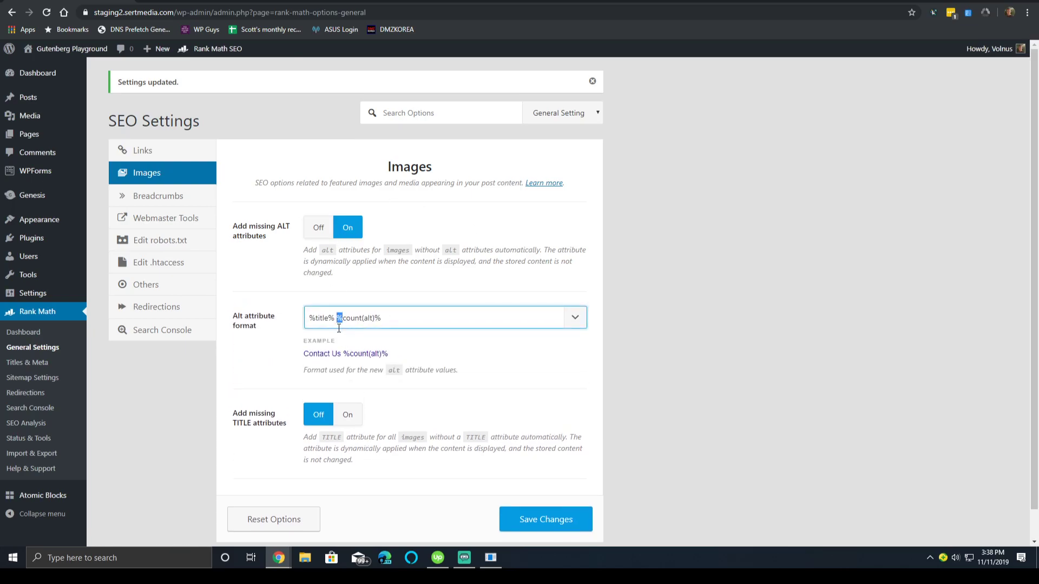
click(574, 318)
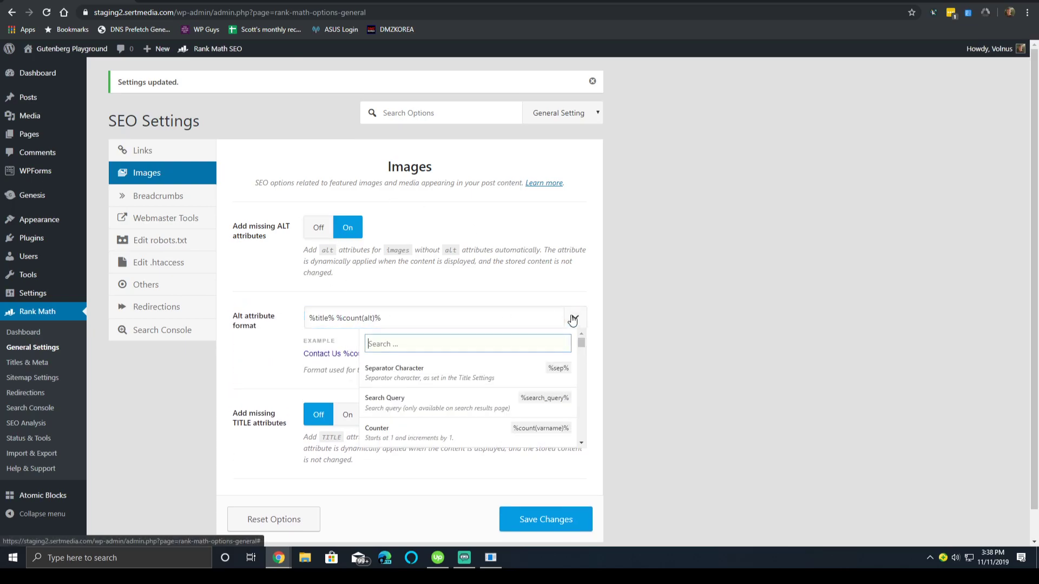
click(391, 295)
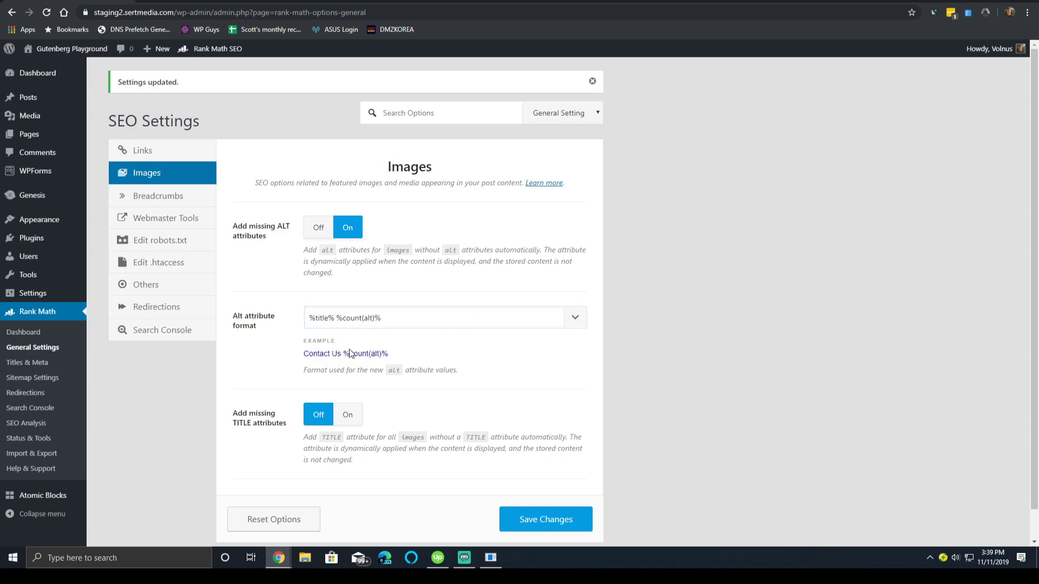
click(574, 323)
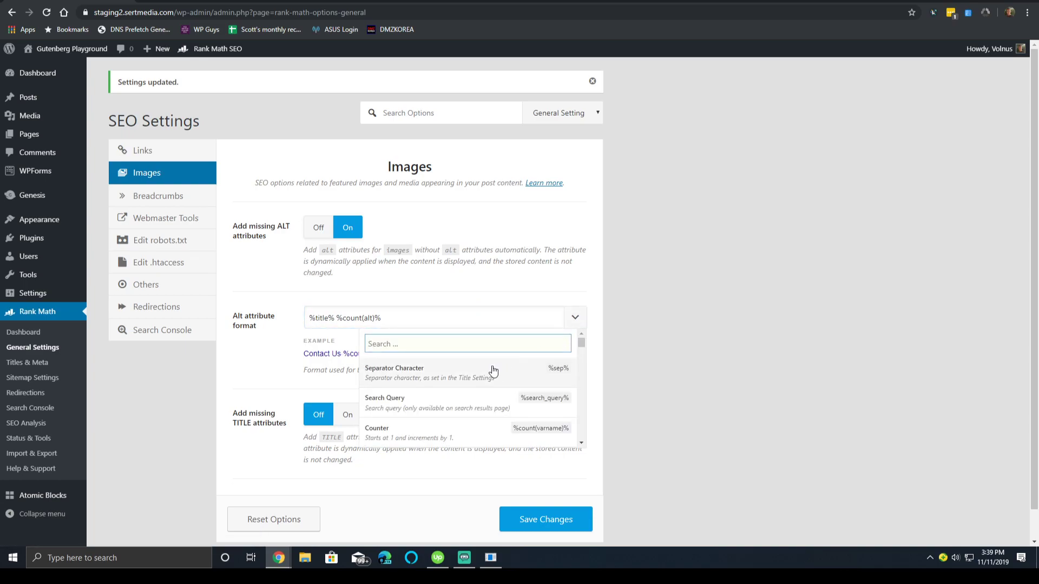
Browse the format variables, switch 'Add missing ALT attributes' back off, and view Breadcrumbs.
scroll(498, 370, down, 3)
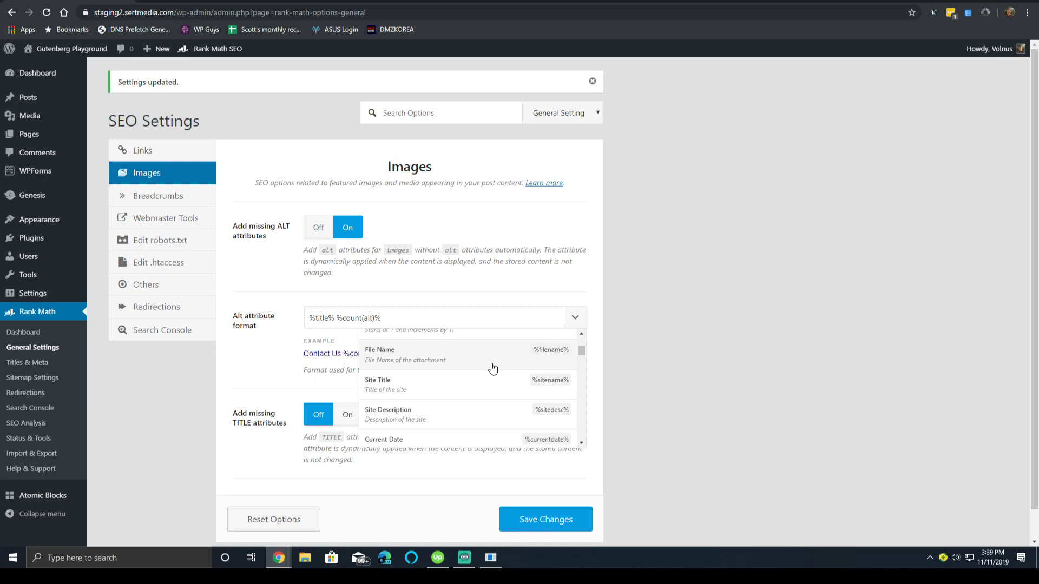
scroll(486, 373, down, 2)
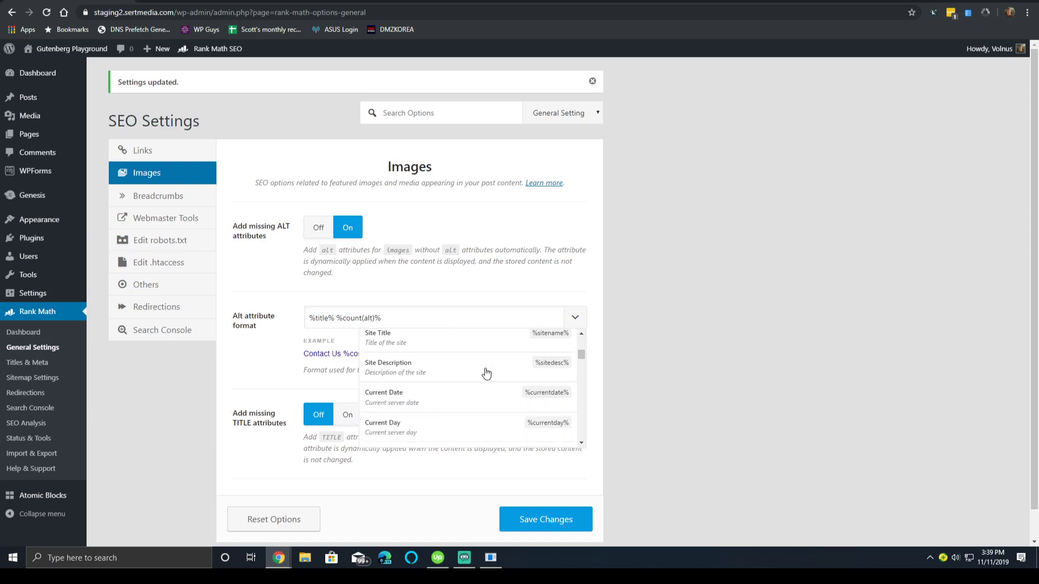
scroll(486, 373, down, 5)
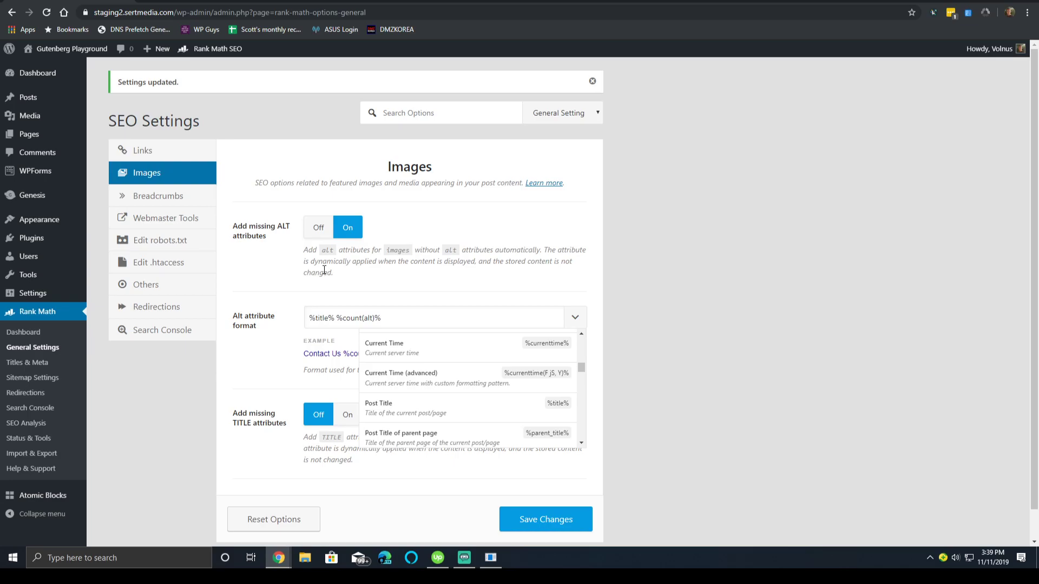
scroll(524, 340, down, 1)
scroll(526, 340, down, 2)
scroll(525, 340, down, 5)
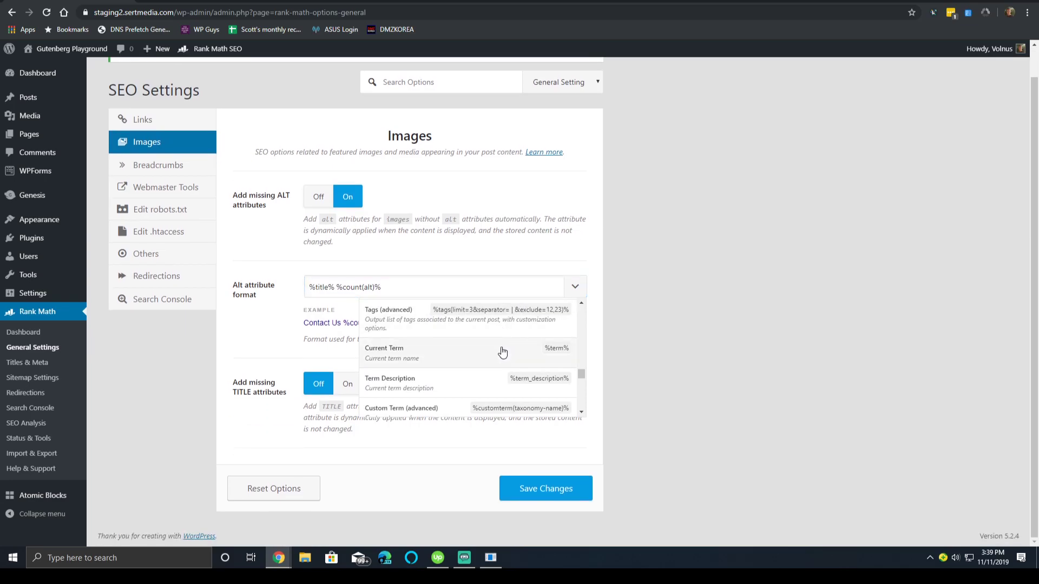
scroll(489, 379, up, 2)
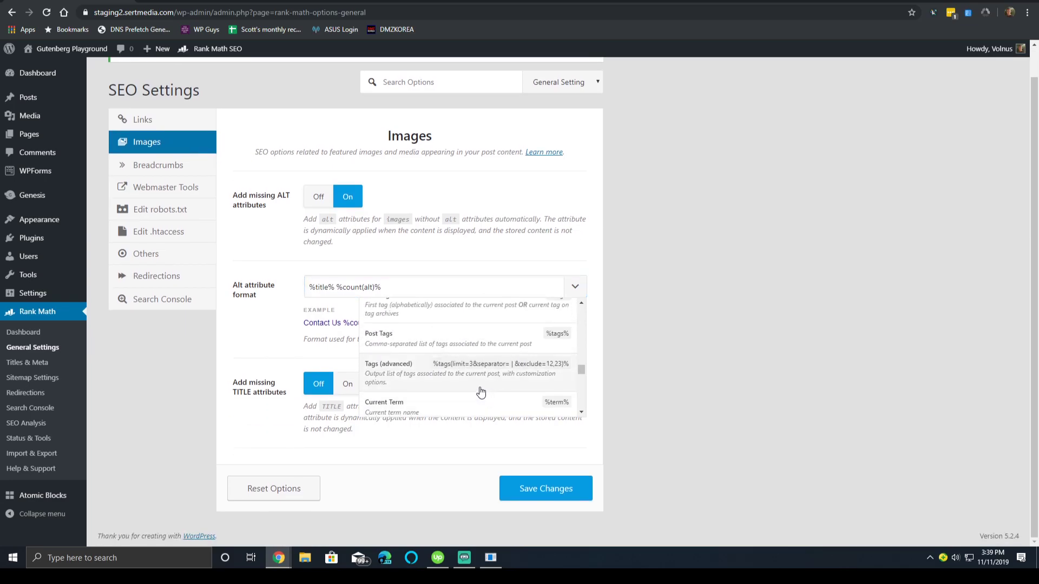
click(274, 301)
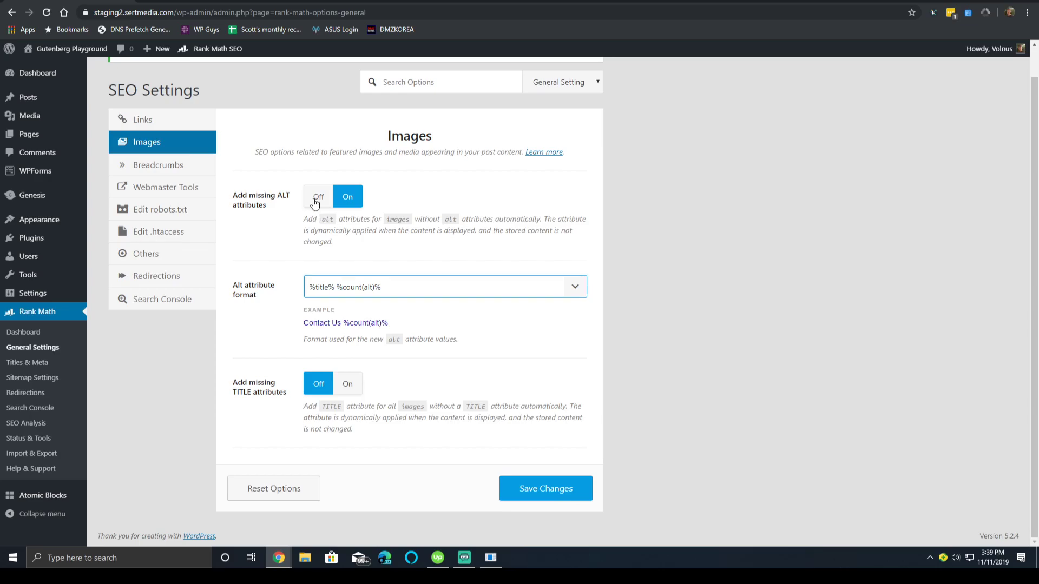
click(317, 203)
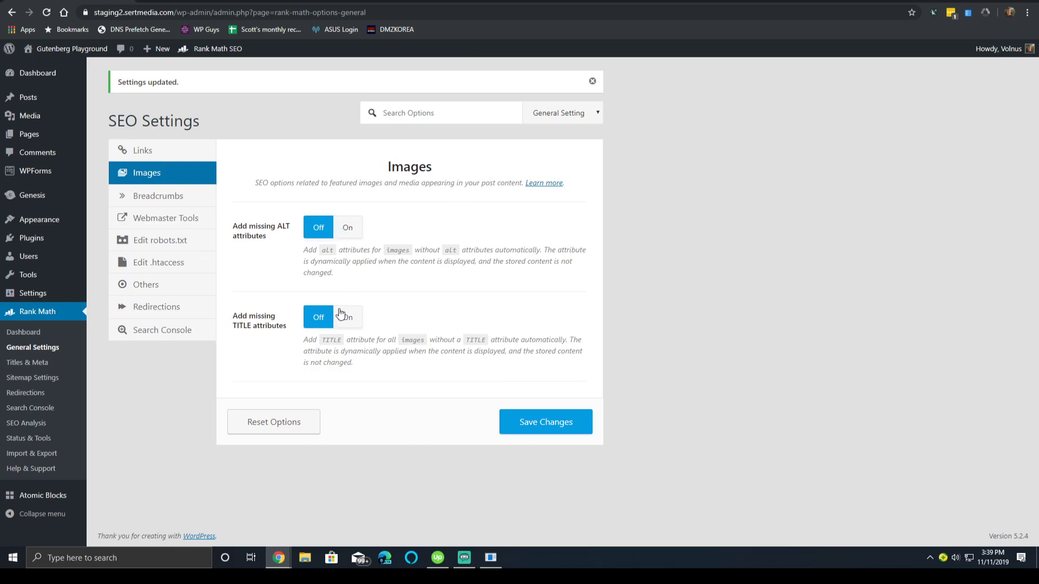
click(197, 197)
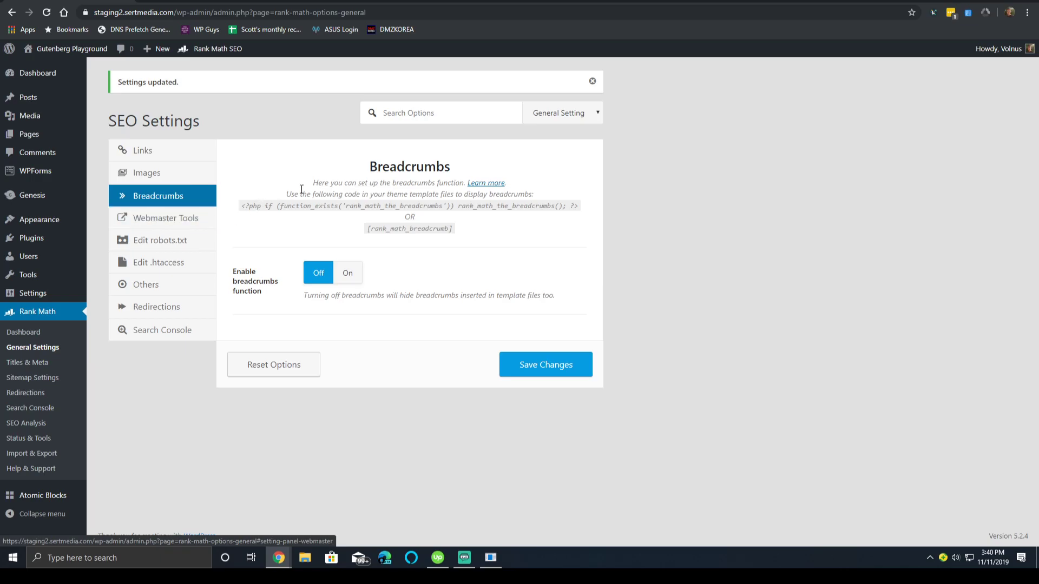
click(346, 276)
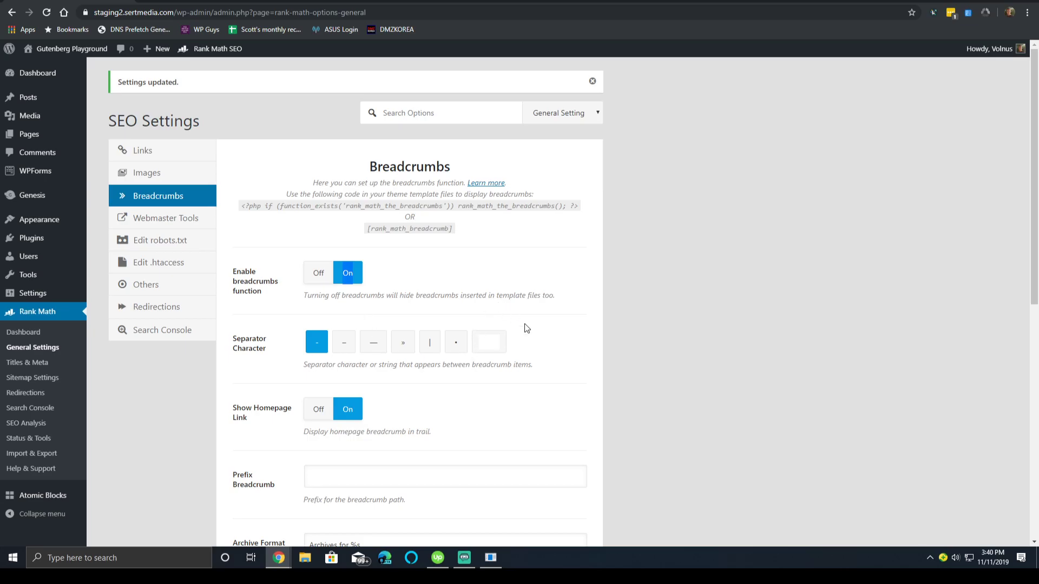
scroll(524, 324, down, 2)
scroll(397, 291, down, 6)
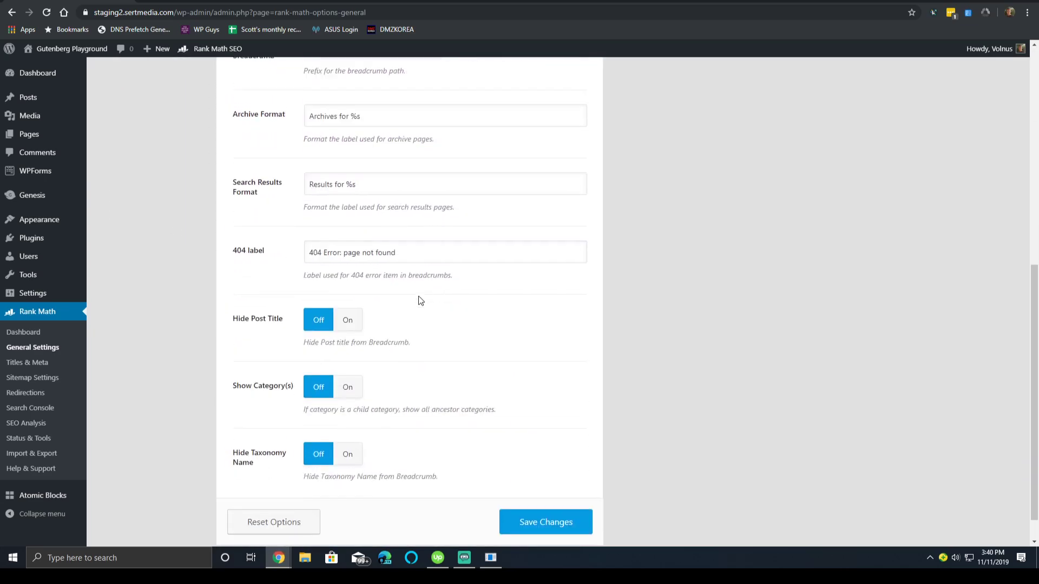
scroll(219, 325, up, 8)
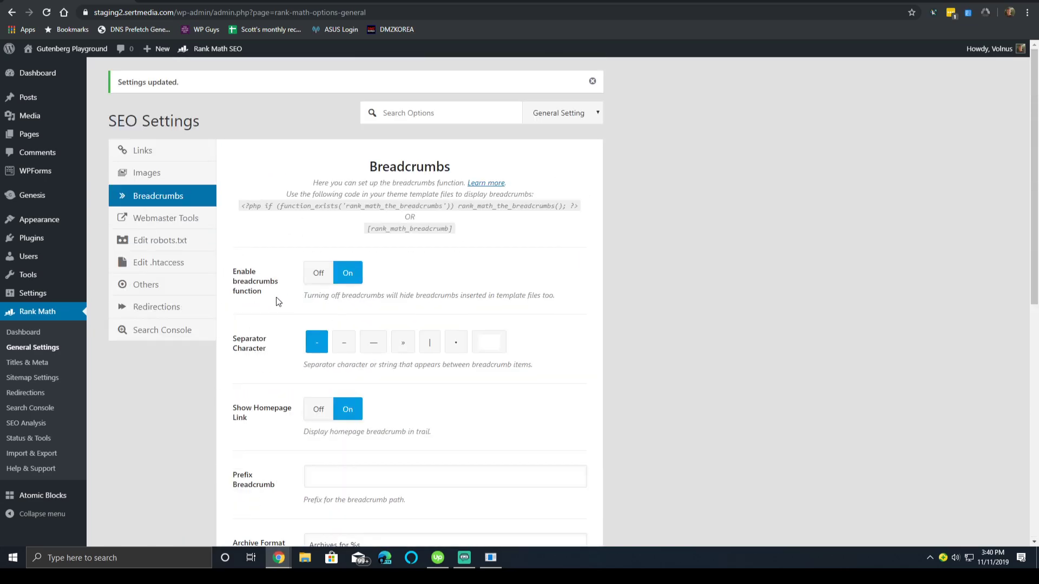
click(313, 276)
click(182, 218)
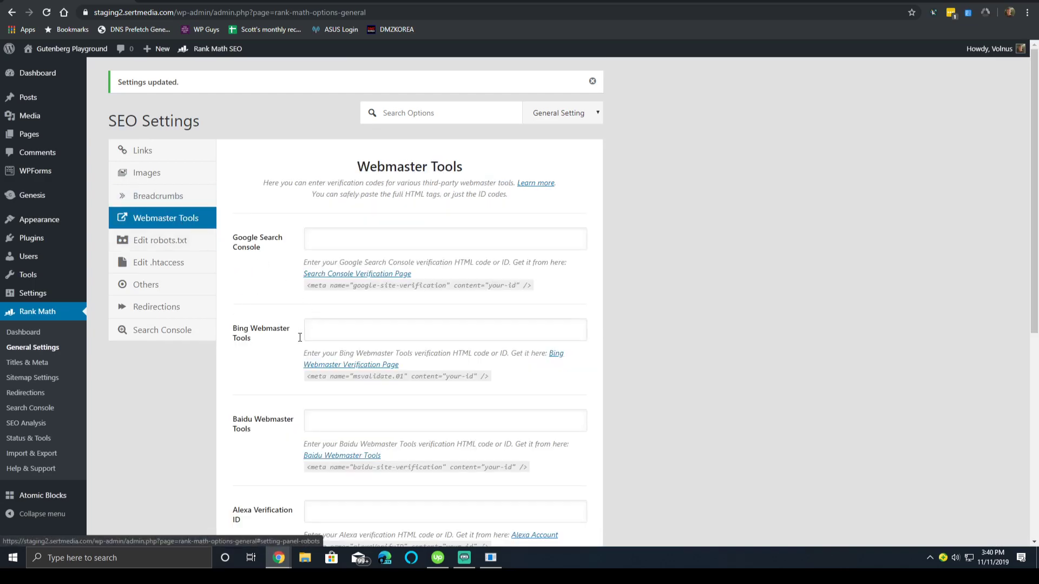
scroll(335, 286, down, 4)
click(345, 284)
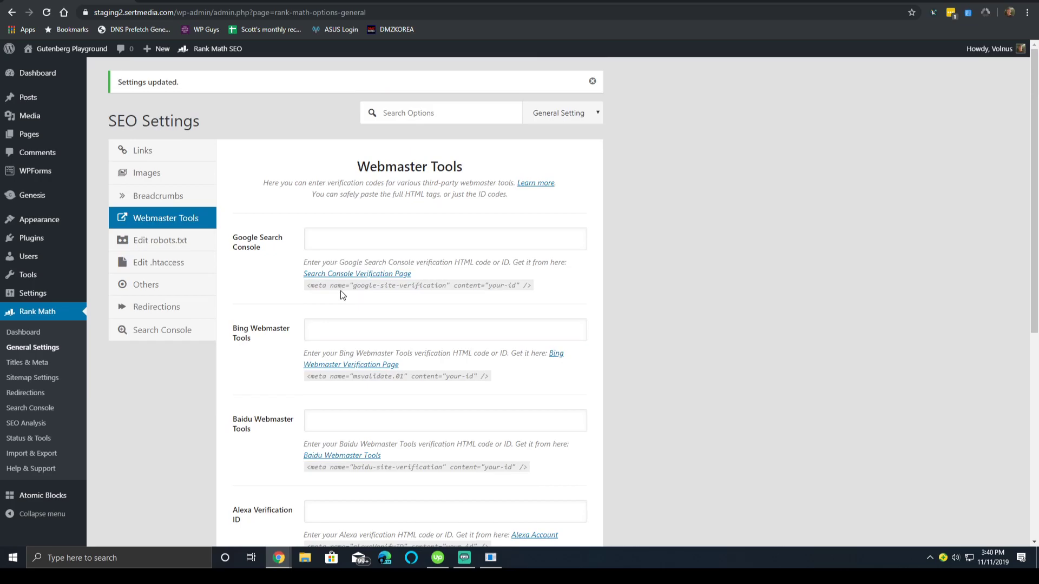
scroll(341, 295, down, 5)
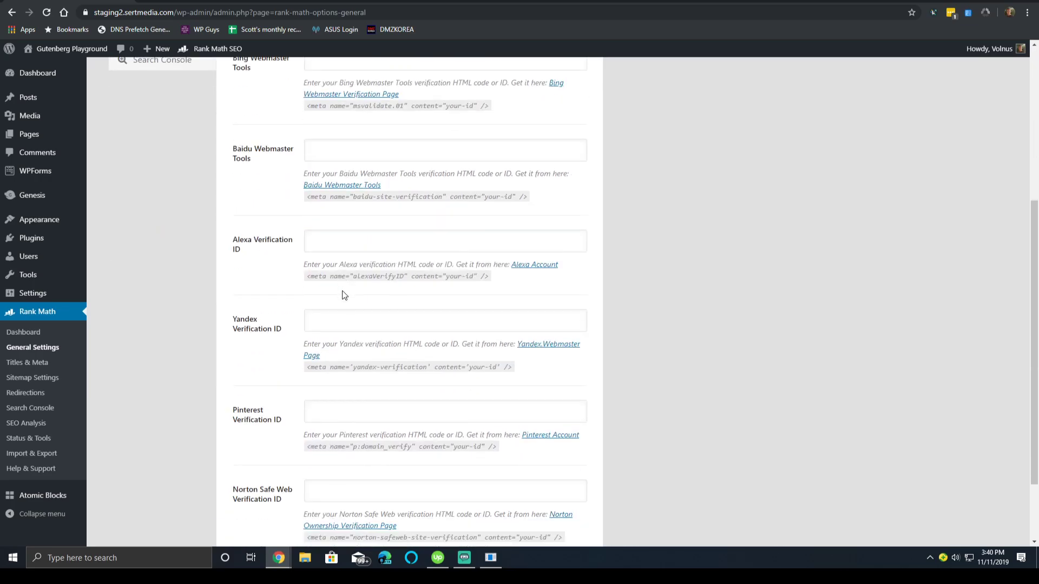
click(365, 405)
scroll(391, 378, down, 3)
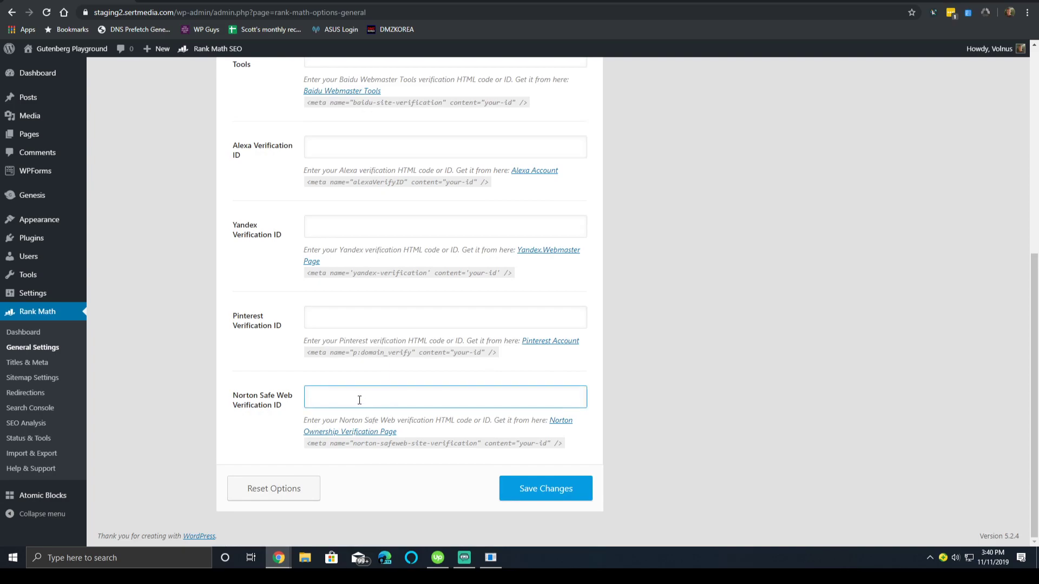
scroll(359, 399, up, 1)
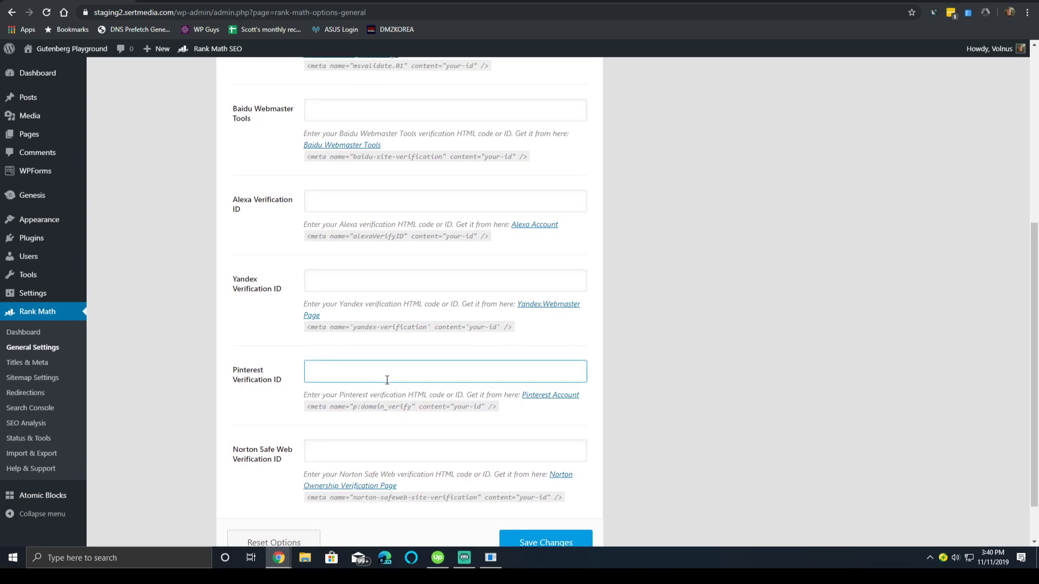
scroll(383, 382, up, 6)
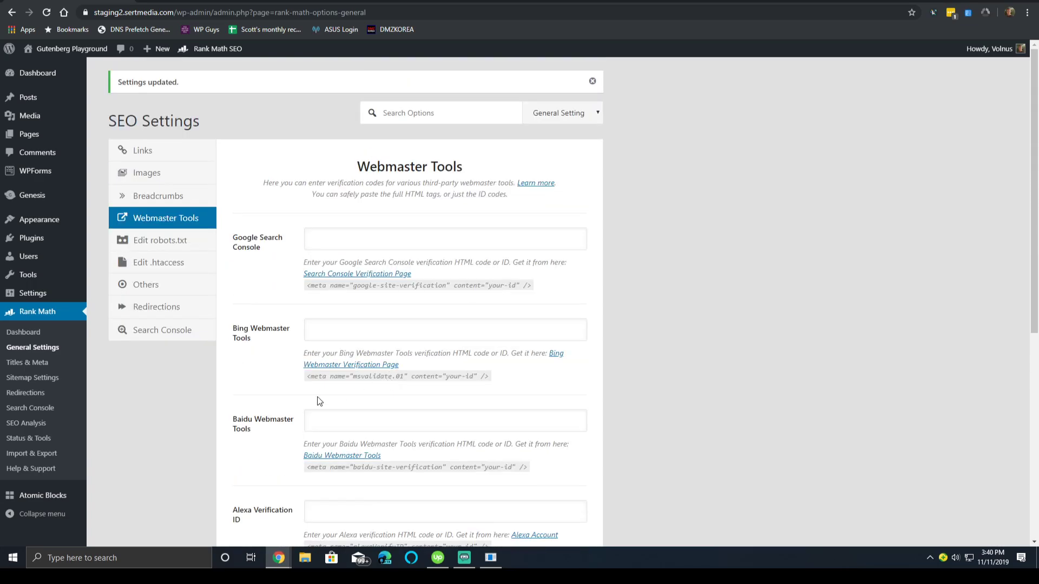
Review the robots.txt, .htaccess and Others settings, checking the RSS Before and After Content boxes.
click(178, 247)
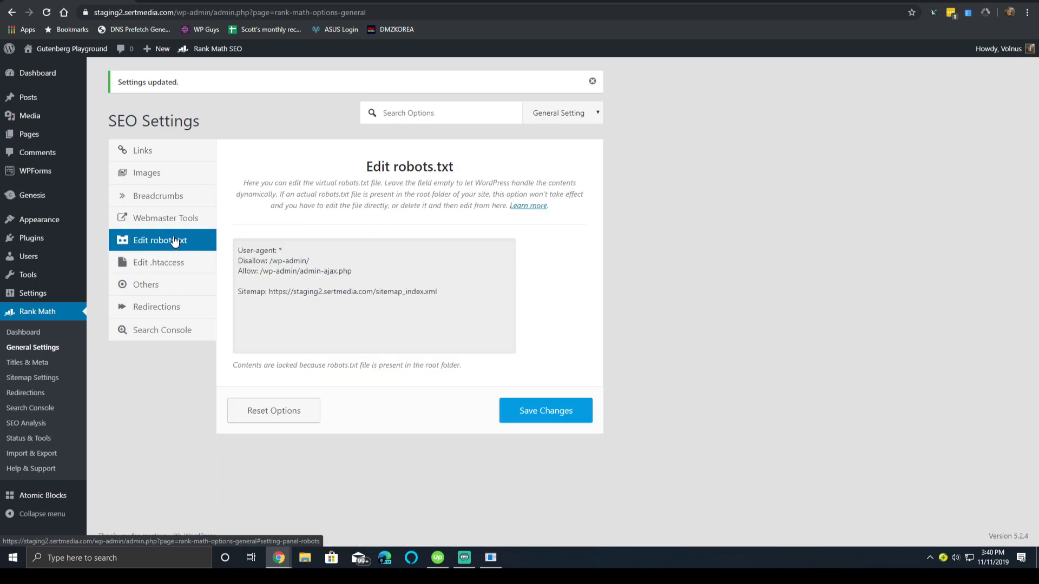
click(198, 264)
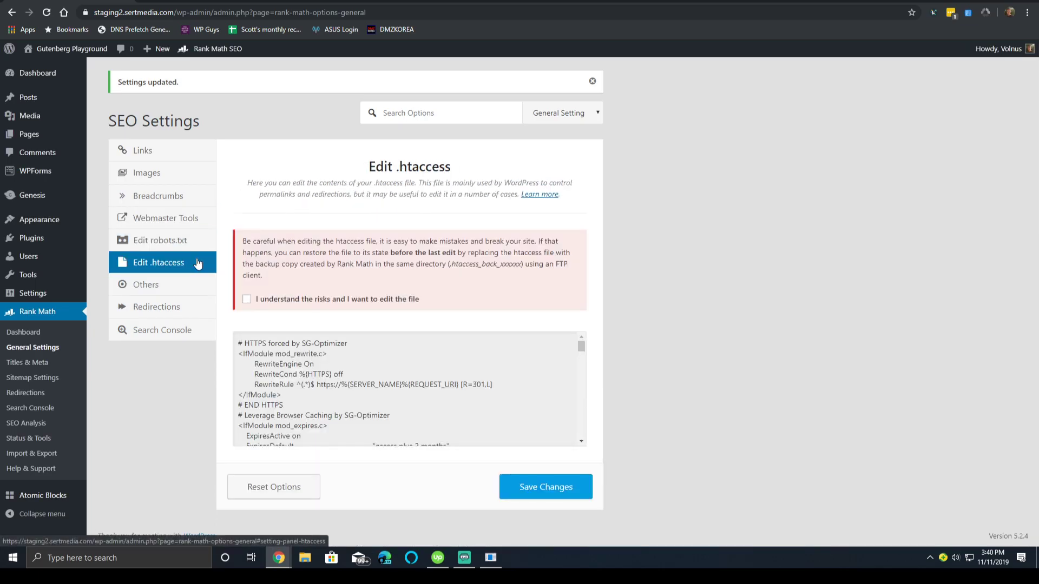
click(192, 291)
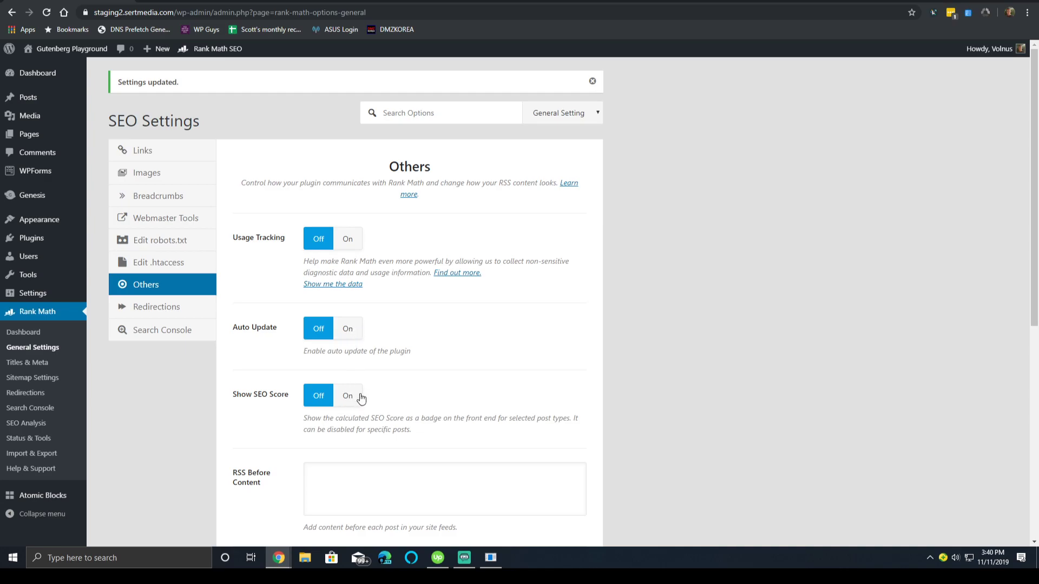
scroll(359, 399, down, 3)
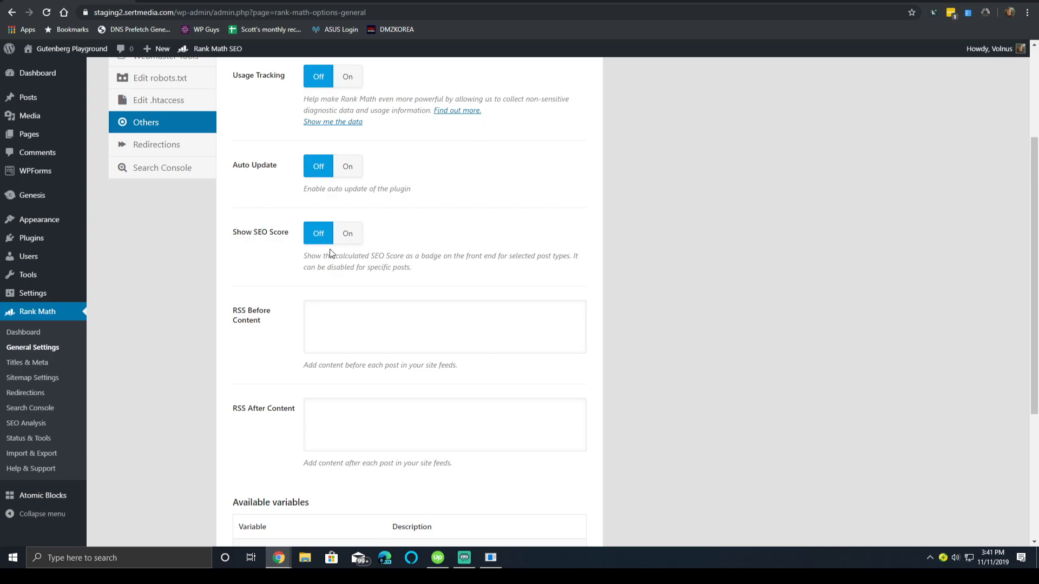
scroll(425, 259, up, 1)
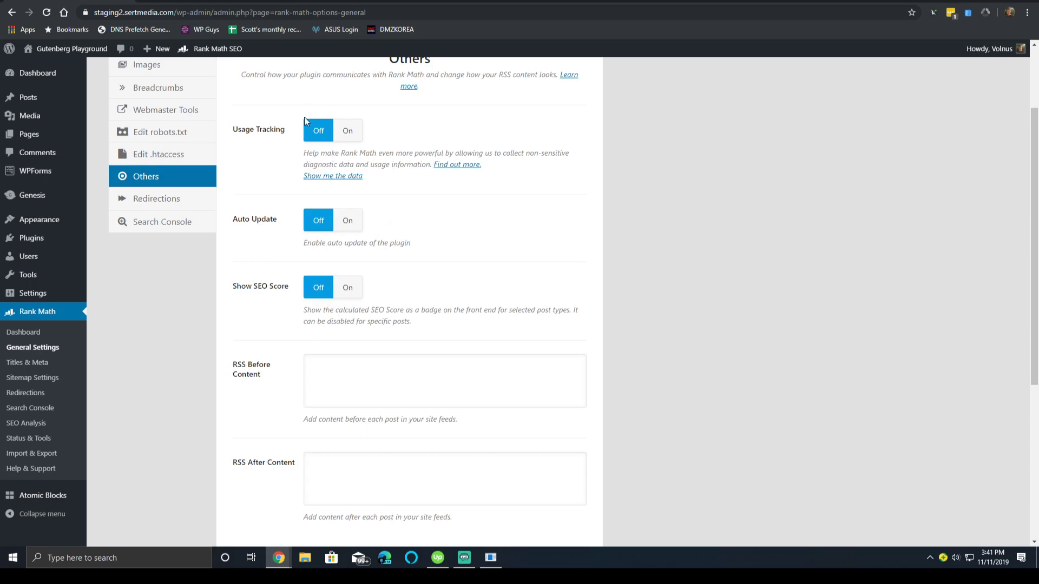
scroll(482, 179, down, 5)
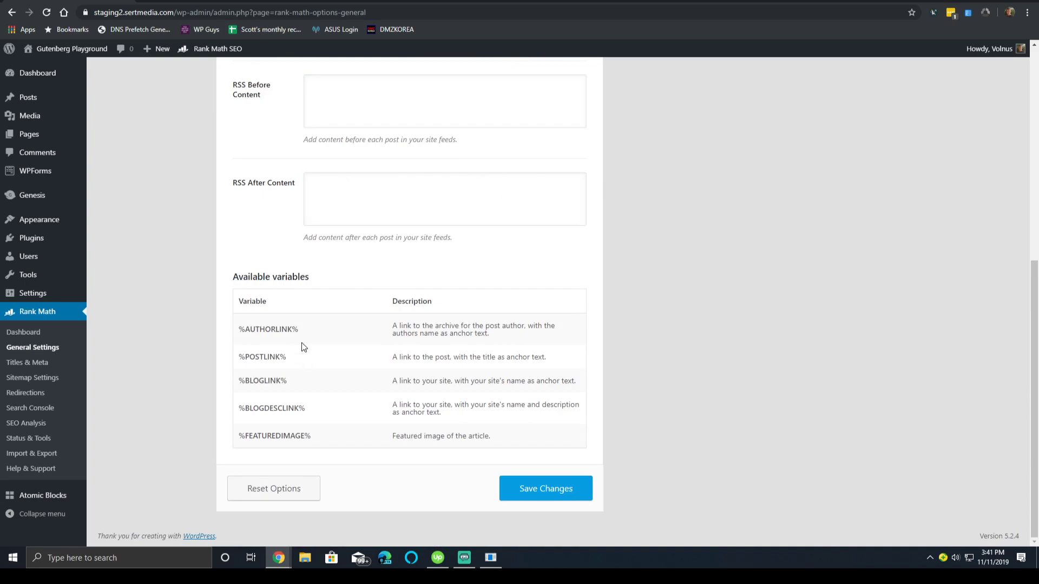
click(413, 95)
click(396, 179)
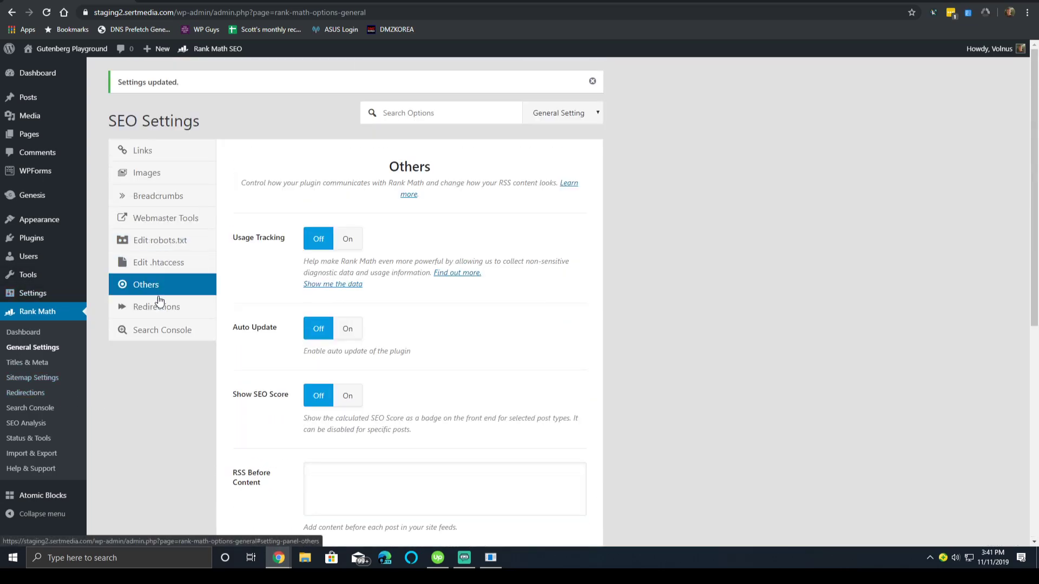
Open the Redirections settings and keep the redirection type at 301 Permanent Move.
click(151, 320)
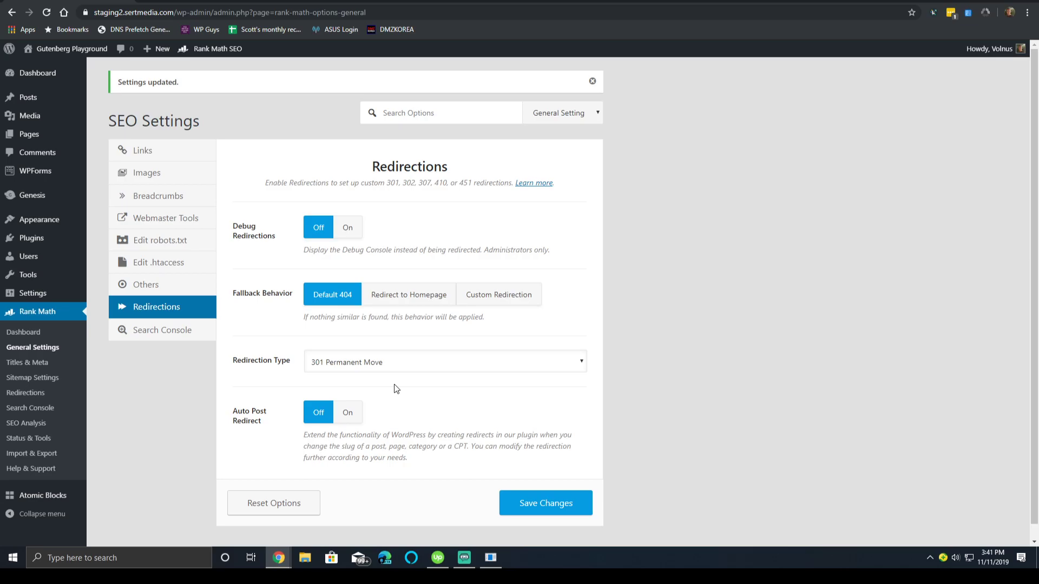
click(366, 359)
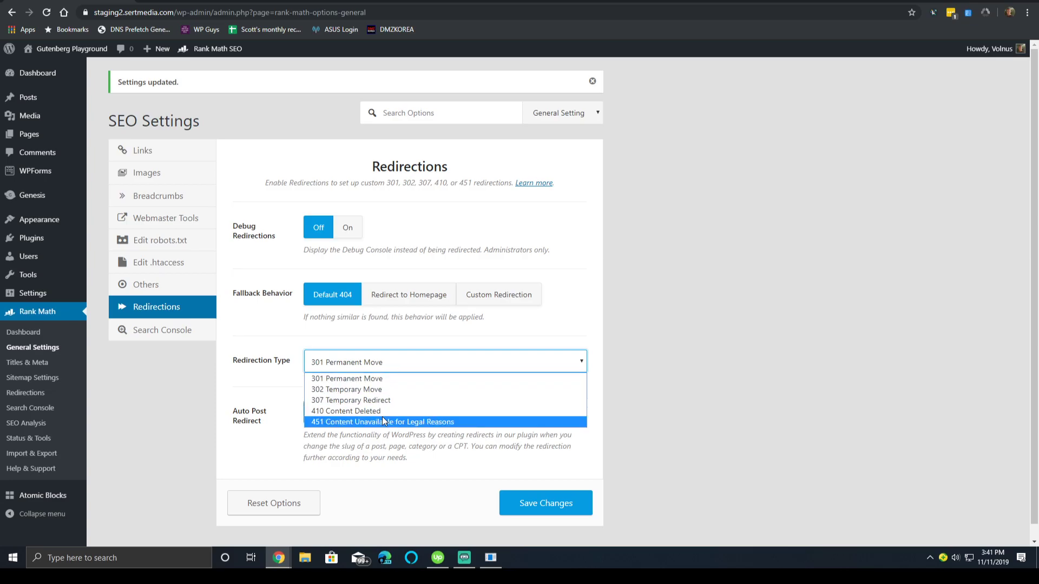
click(275, 381)
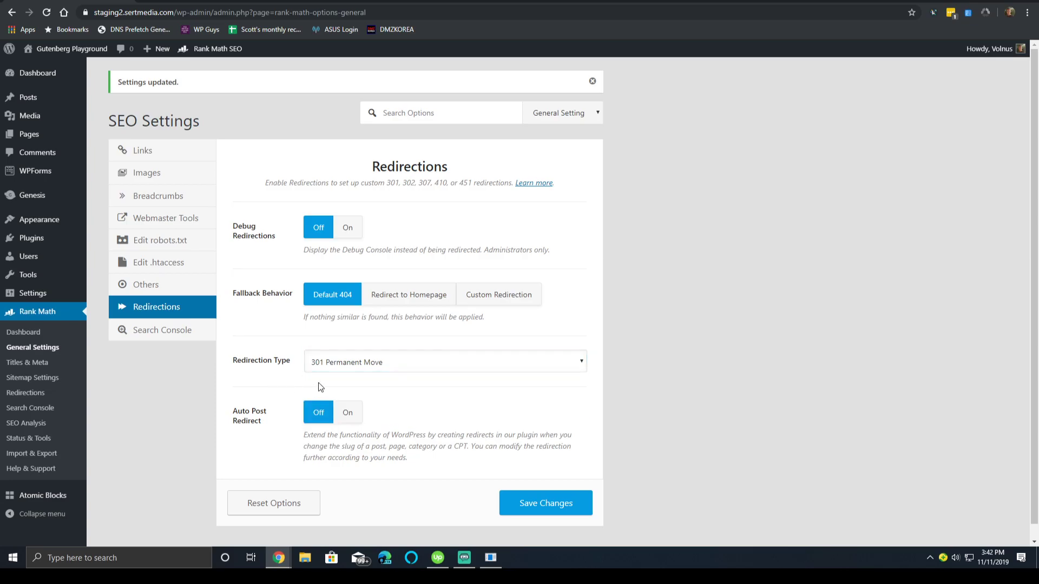
click(341, 368)
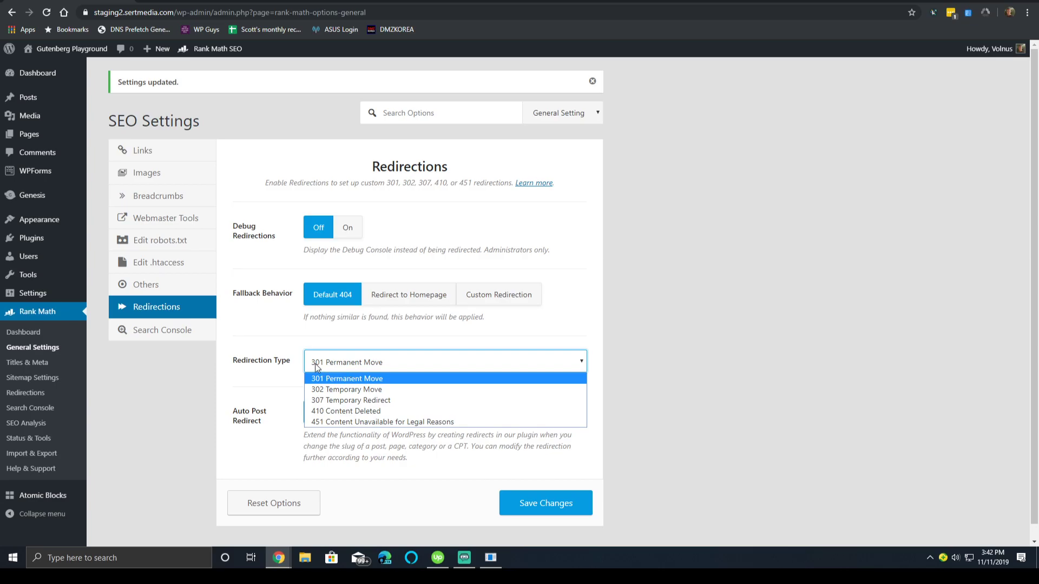
double_click(264, 341)
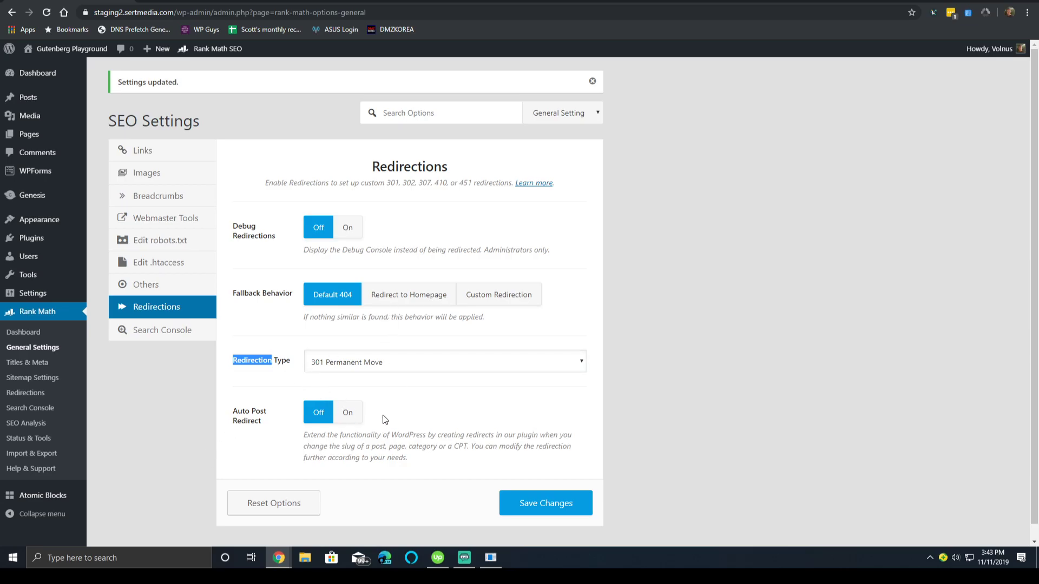
Switch Auto Post Redirect on.
scroll(389, 426, down, 1)
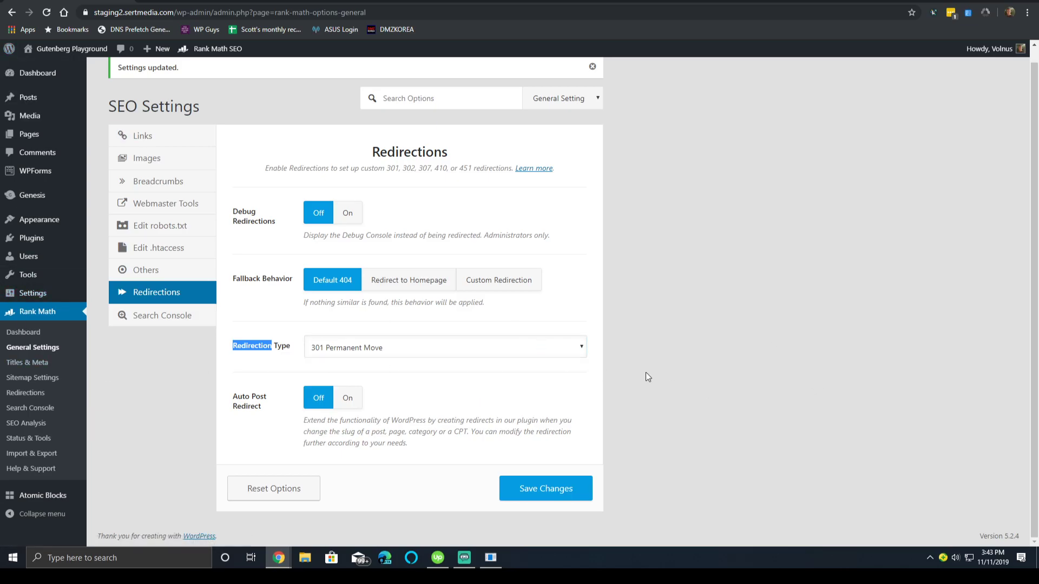
click(715, 376)
click(347, 398)
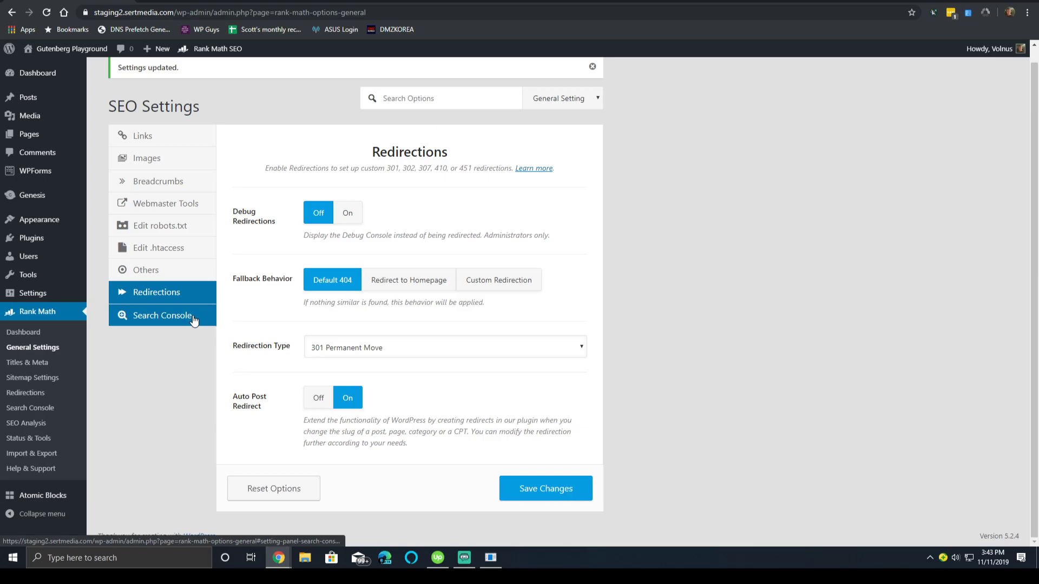
Show the Search Console tab and scroll down to its 90-day cache limit.
click(151, 323)
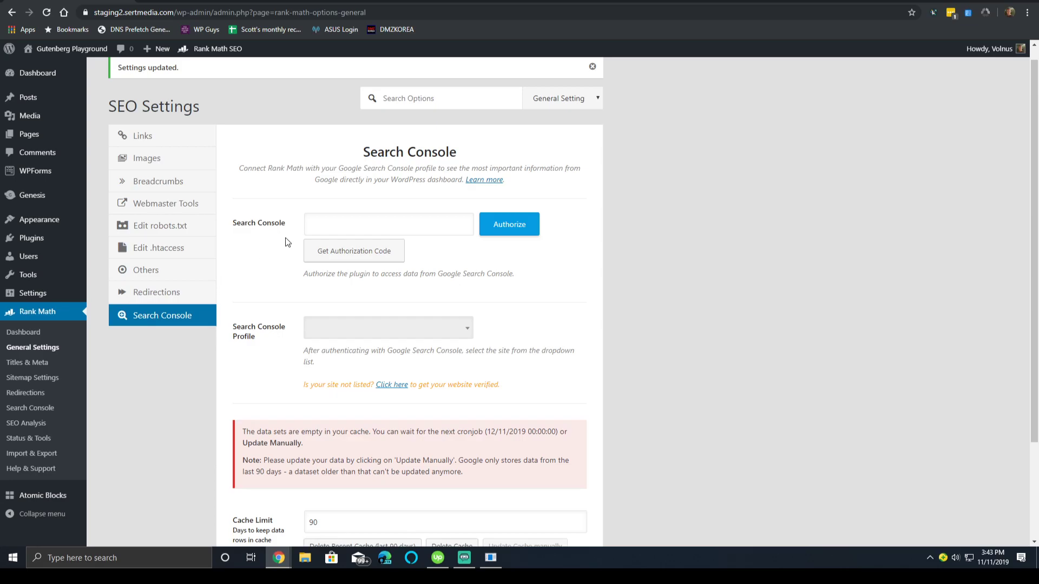
scroll(304, 297, down, 2)
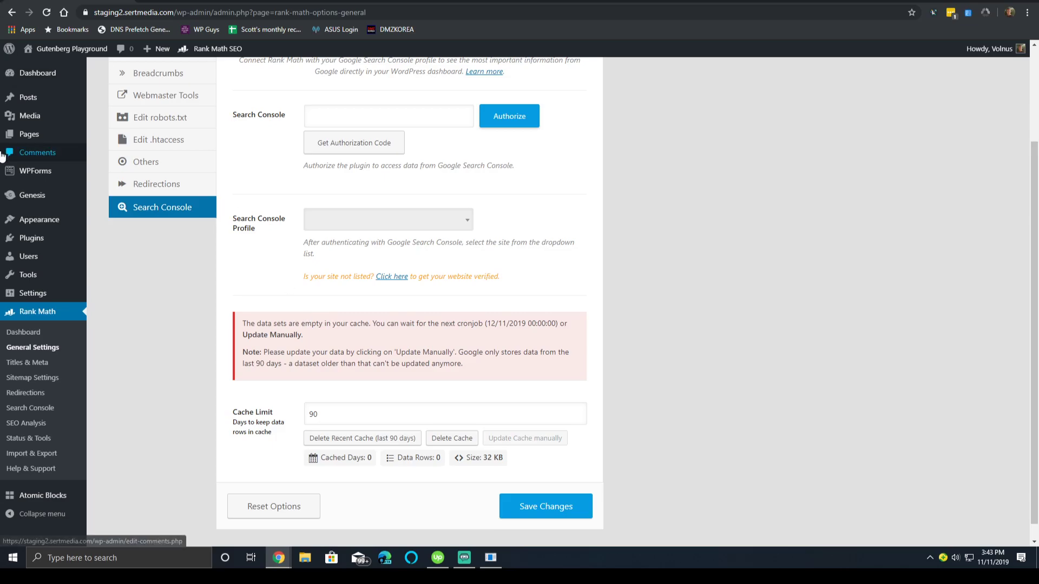
mouse_move(85, 301)
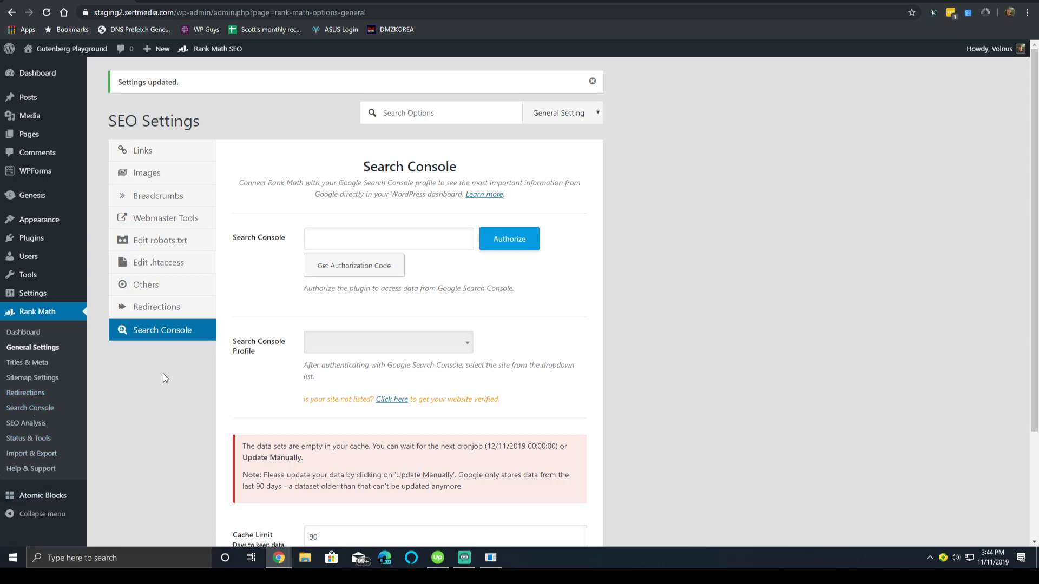
Go to Titles & Meta, leaving the current page without saving.
click(24, 365)
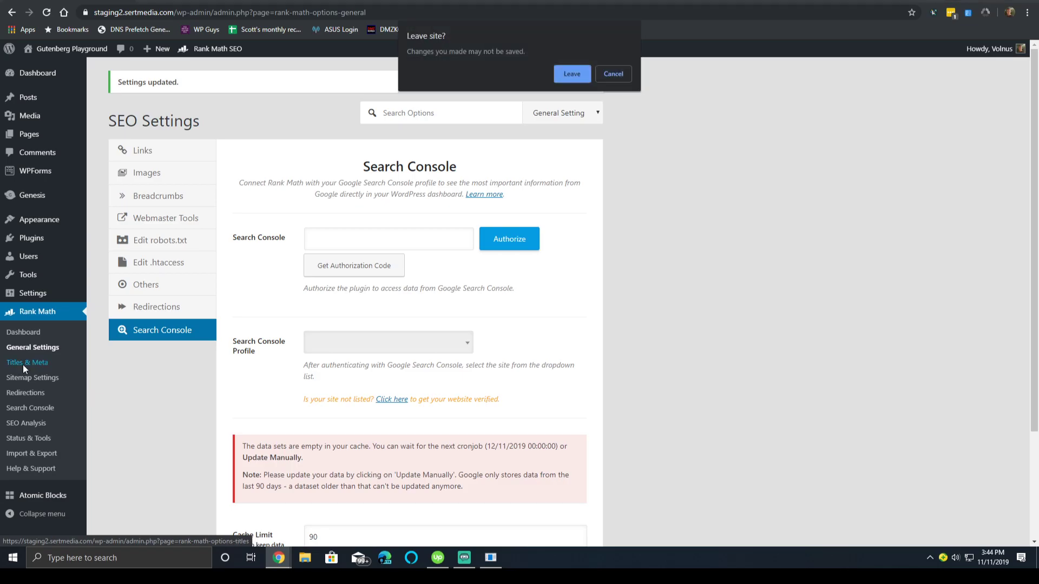
click(581, 74)
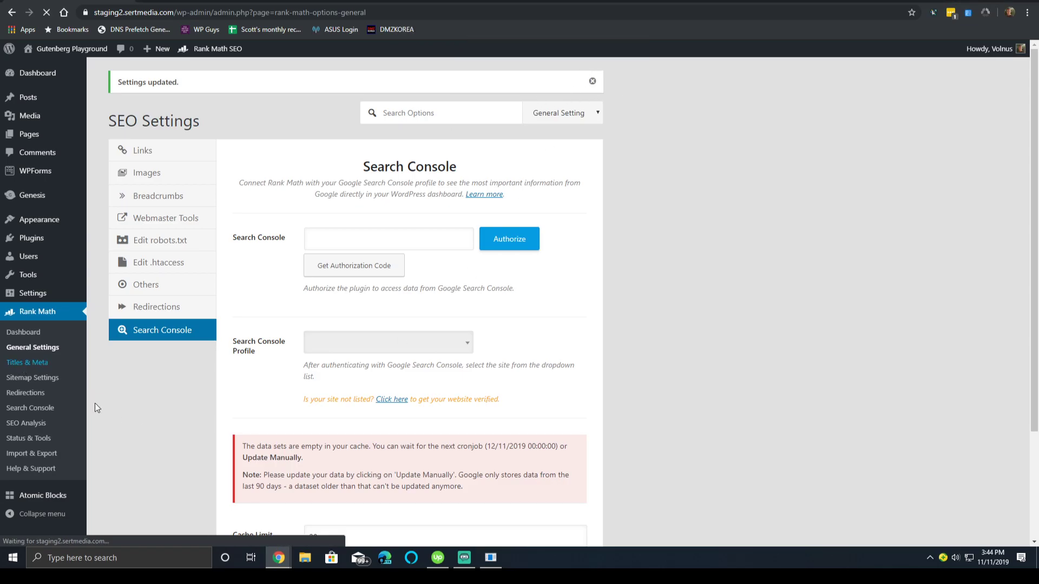
mouse_move(365, 217)
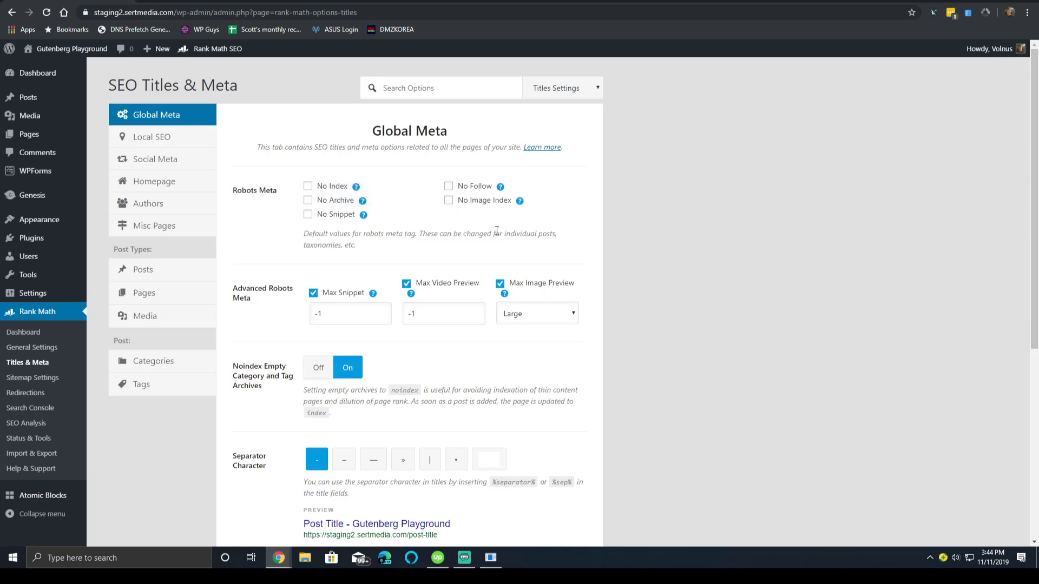
Review Global Meta: Advanced Robots Meta, Noindex Empty Category and Tag Archives, and Separator Character.
scroll(497, 232, down, 1)
scroll(478, 236, up, 3)
scroll(447, 297, down, 1)
scroll(448, 300, down, 3)
scroll(445, 308, up, 3)
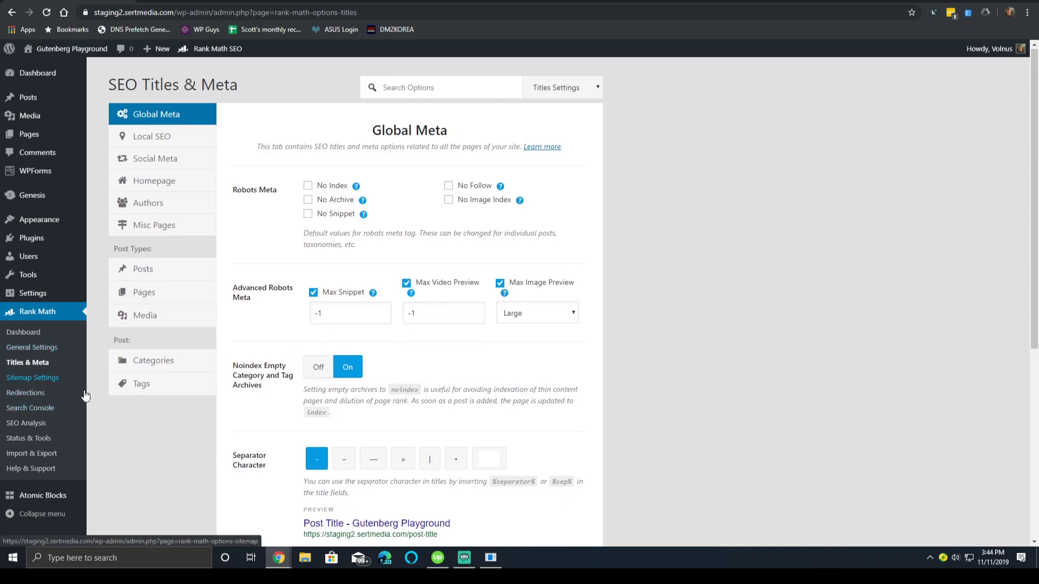
scroll(233, 383, down, 4)
scroll(233, 384, down, 2)
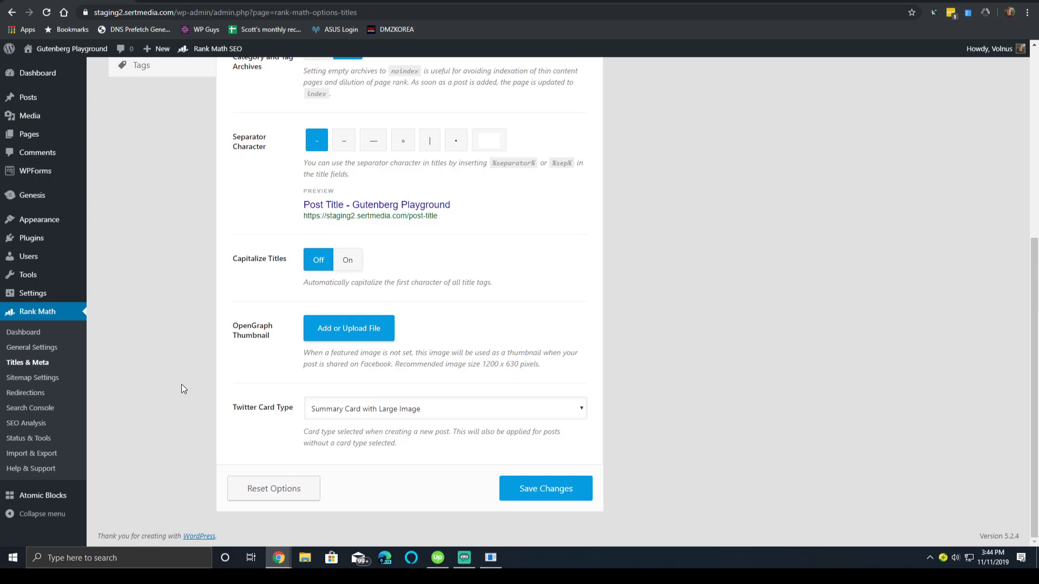
scroll(181, 389, up, 6)
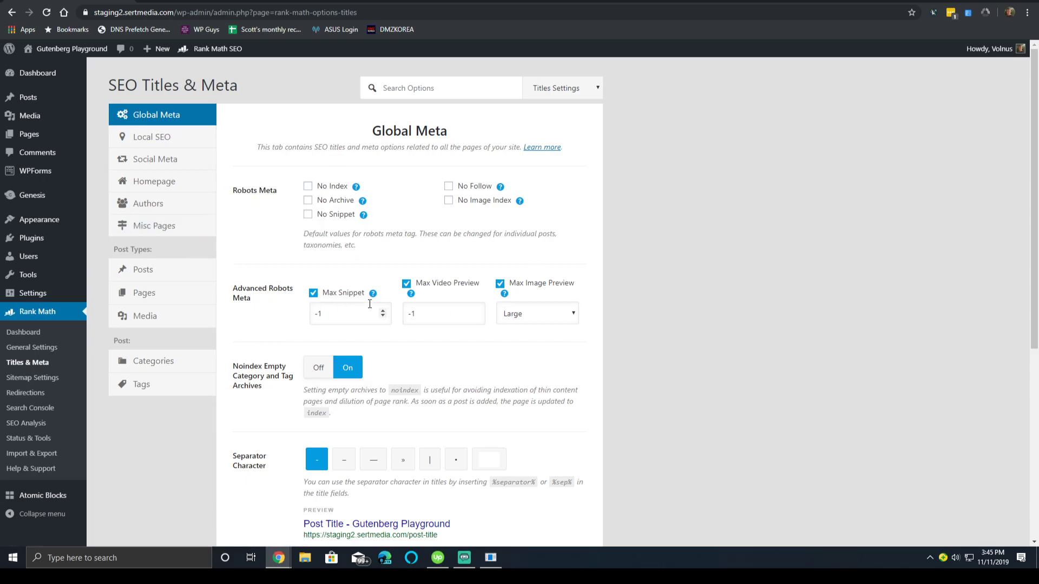
mouse_move(370, 301)
scroll(360, 227, down, 4)
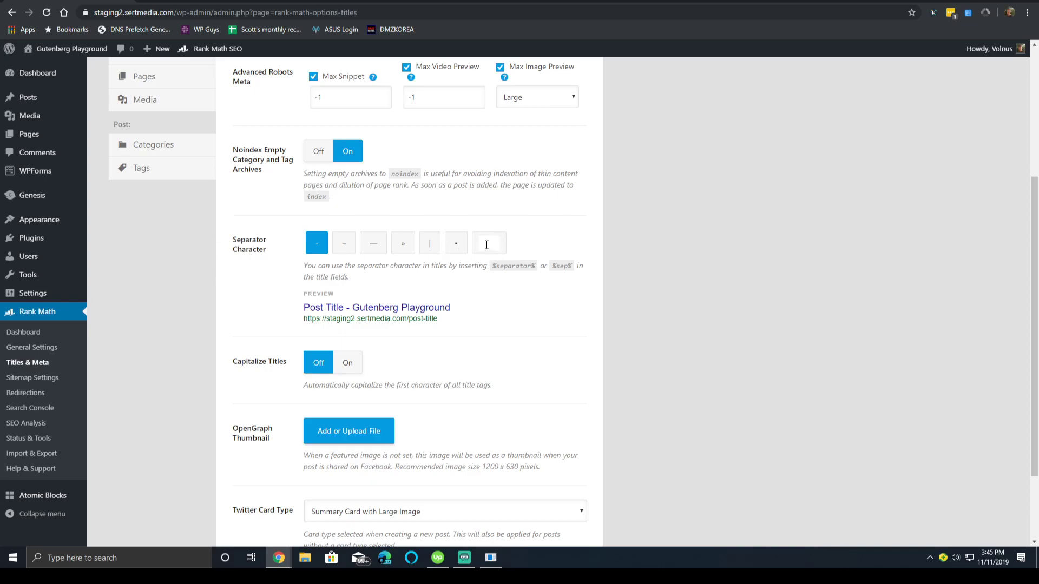
Preview the long dash, bullet and other separator characters, then return to the hyphen '-'.
click(373, 245)
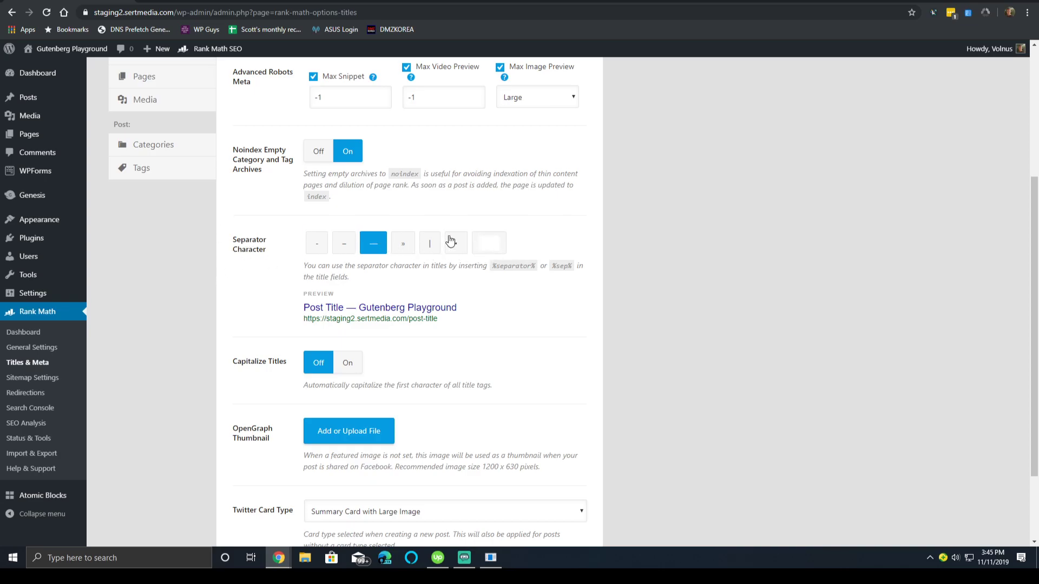
click(427, 244)
click(402, 246)
click(453, 249)
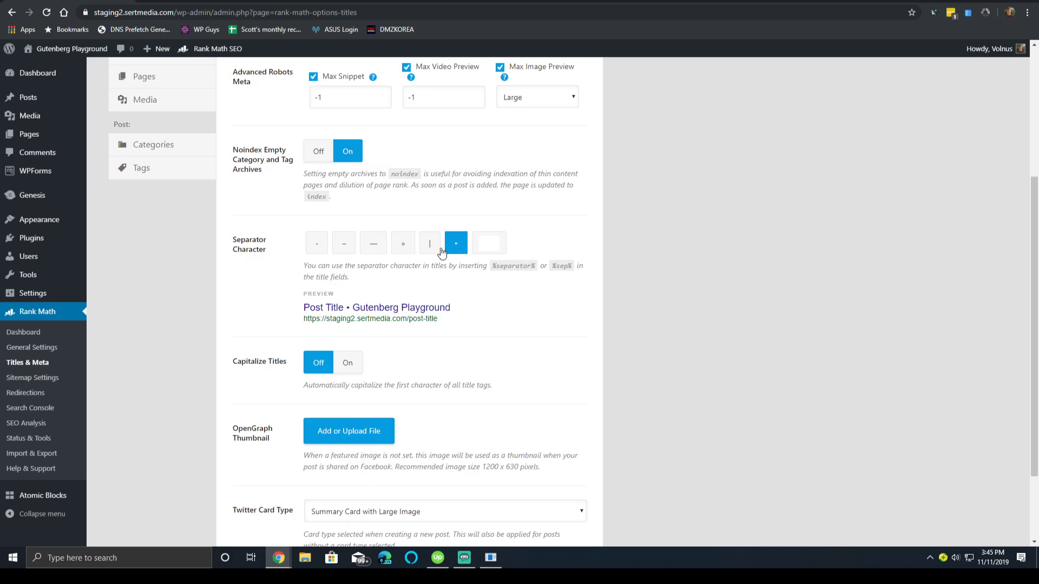
click(315, 247)
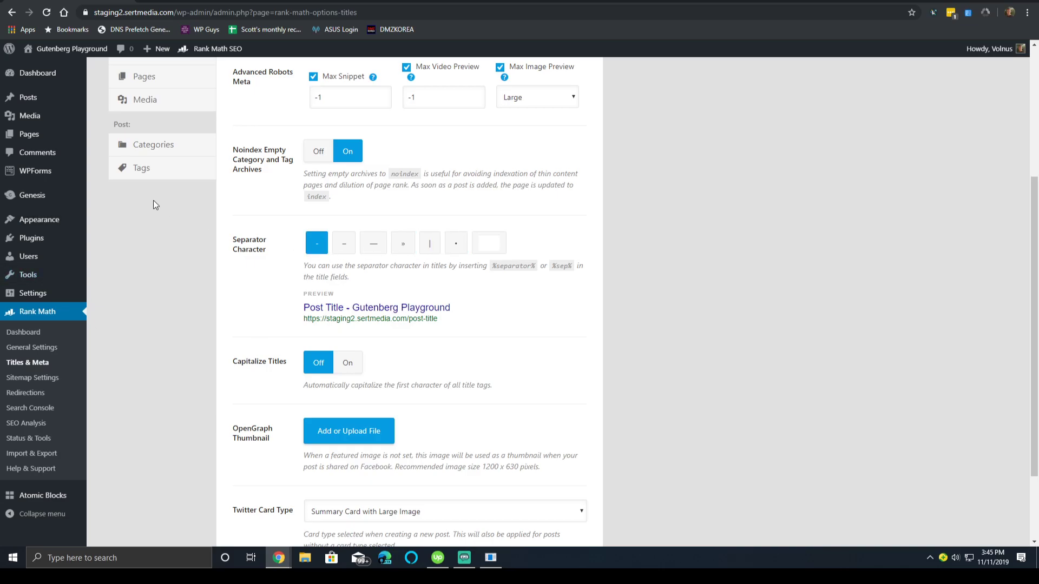
Turn Capitalize Titles on and keep Twitter Card Type at Summary Card with Large Image.
scroll(355, 285, down, 2)
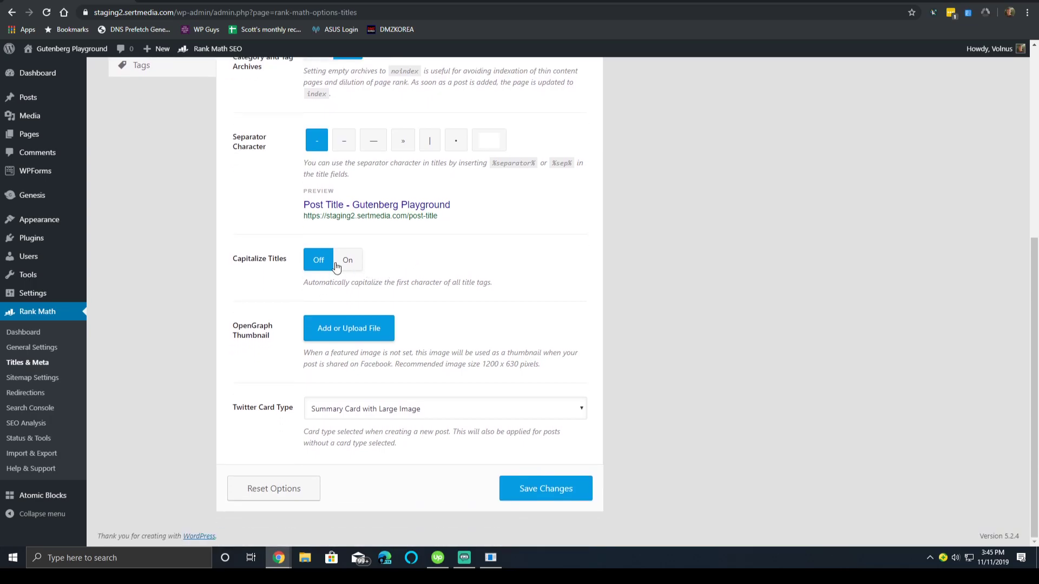
click(361, 262)
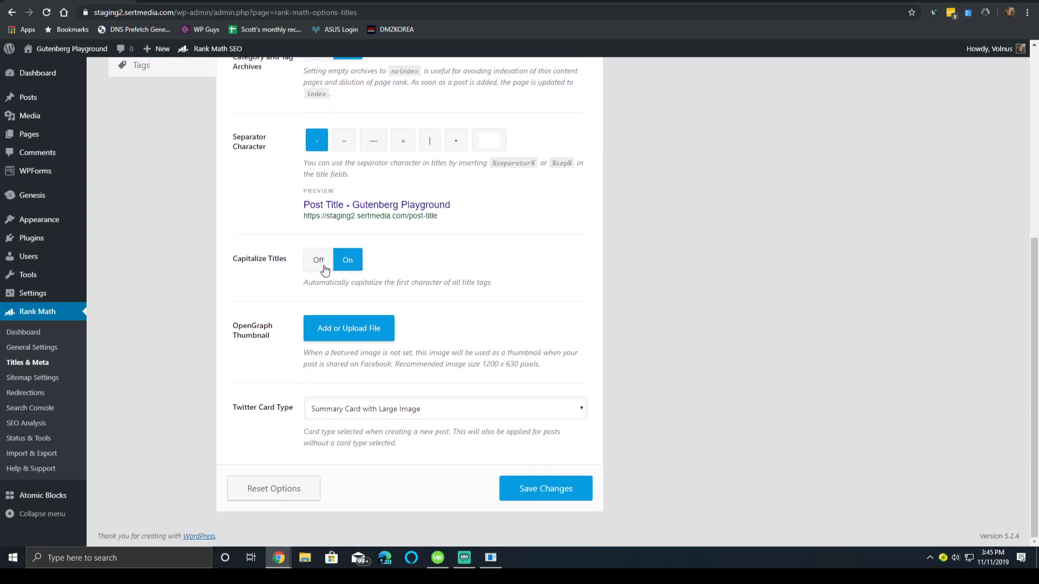
click(323, 264)
click(358, 258)
click(391, 405)
click(434, 406)
scroll(434, 403, up, 6)
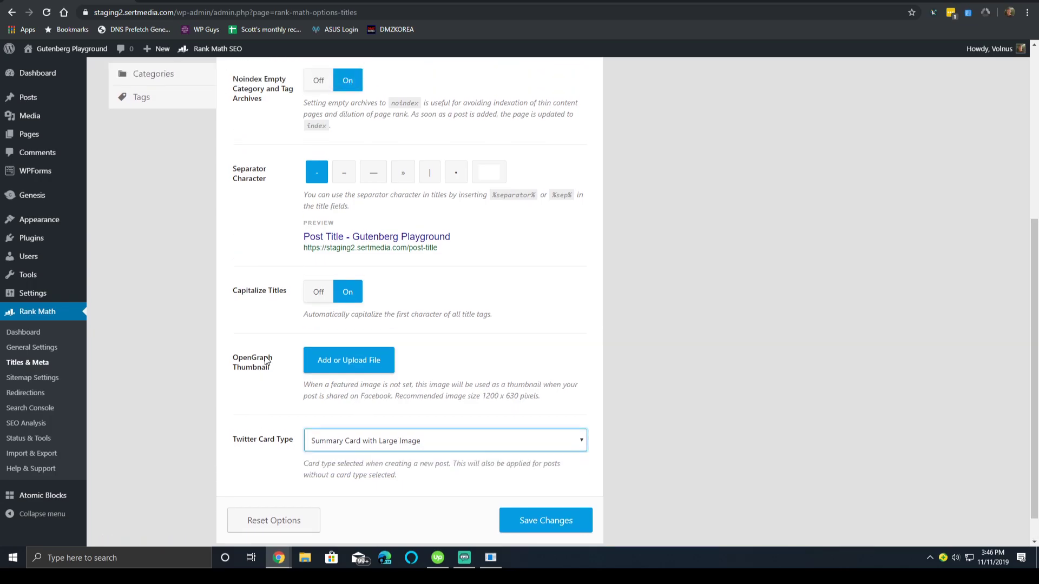
In Local SEO, choose Organization under Person or Company and select 'Playground' in the site name.
click(147, 137)
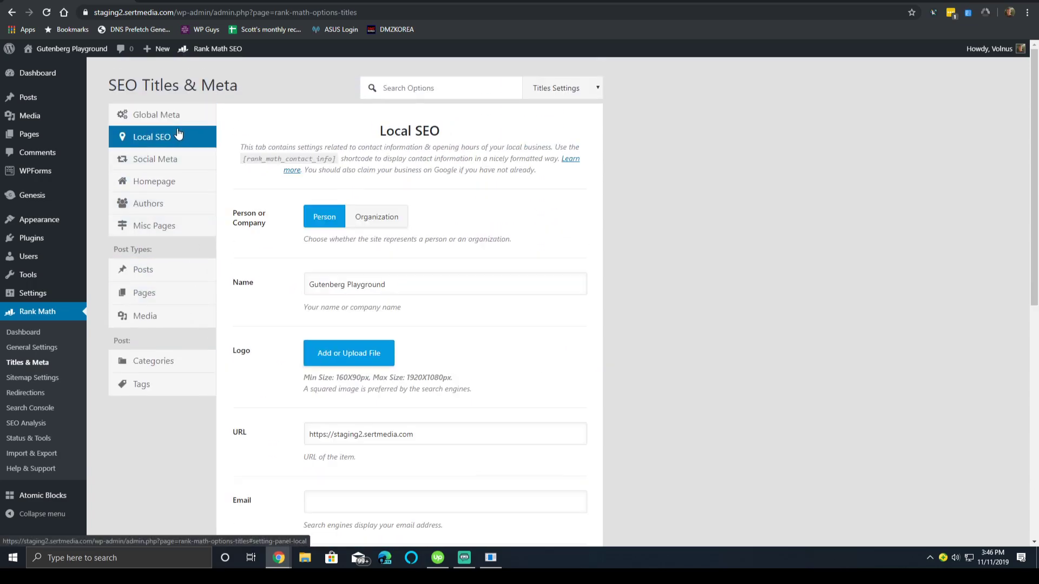
scroll(489, 416, down, 8)
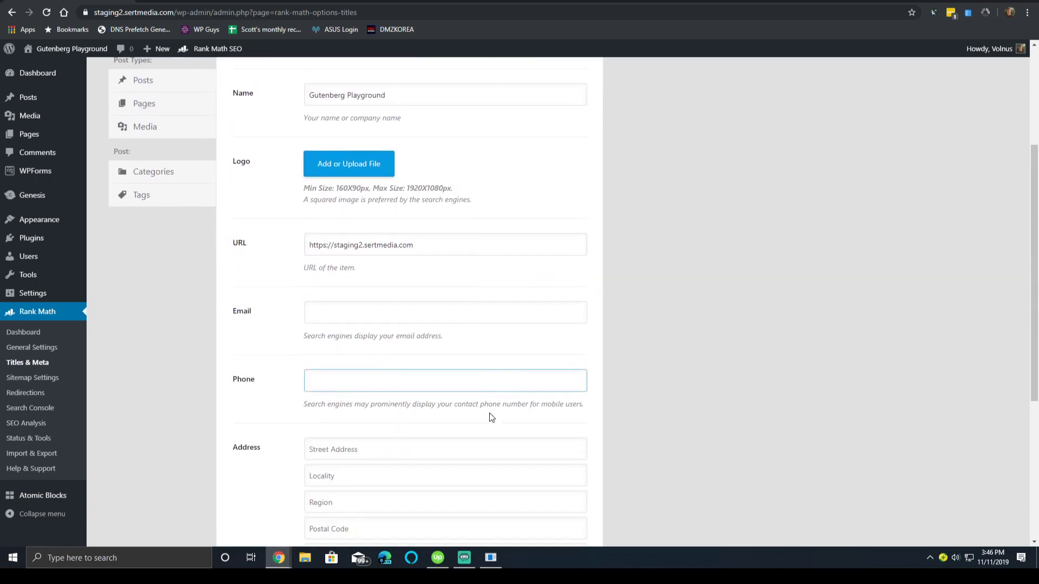
scroll(241, 433, up, 8)
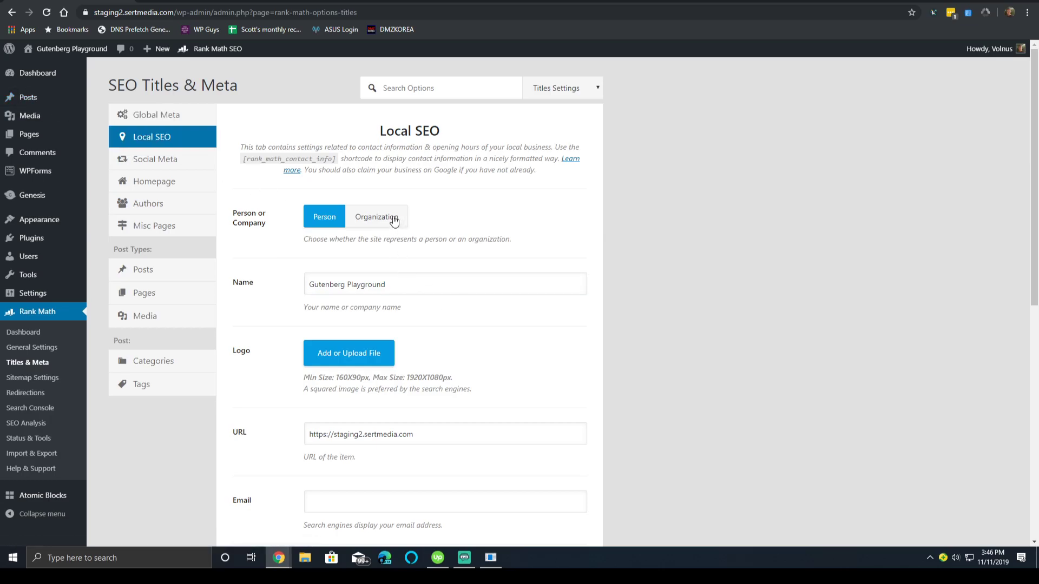
double_click(361, 219)
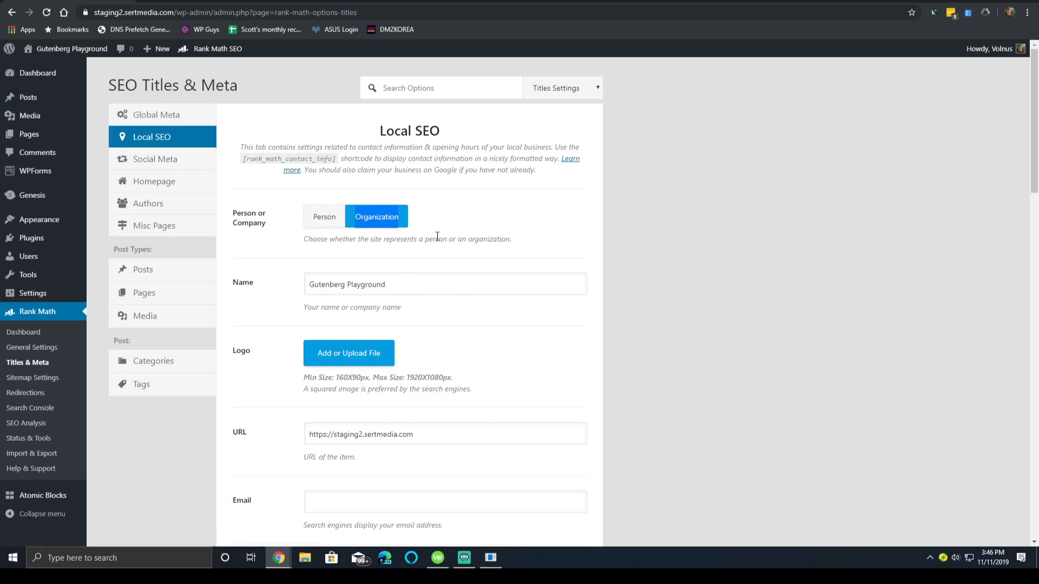
scroll(416, 211, down, 1)
click(505, 234)
key(ctrl+shift+Left)
Keep Business Type as Organization and review the 09:00-17:00 opening hours for each day.
scroll(442, 255, down, 3)
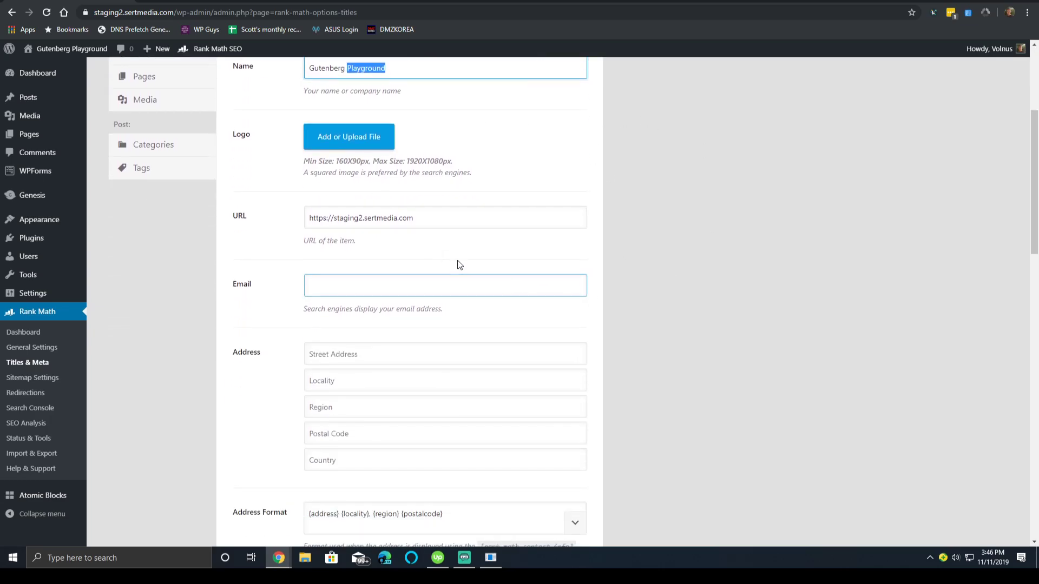
scroll(379, 344, down, 3)
scroll(272, 330, down, 3)
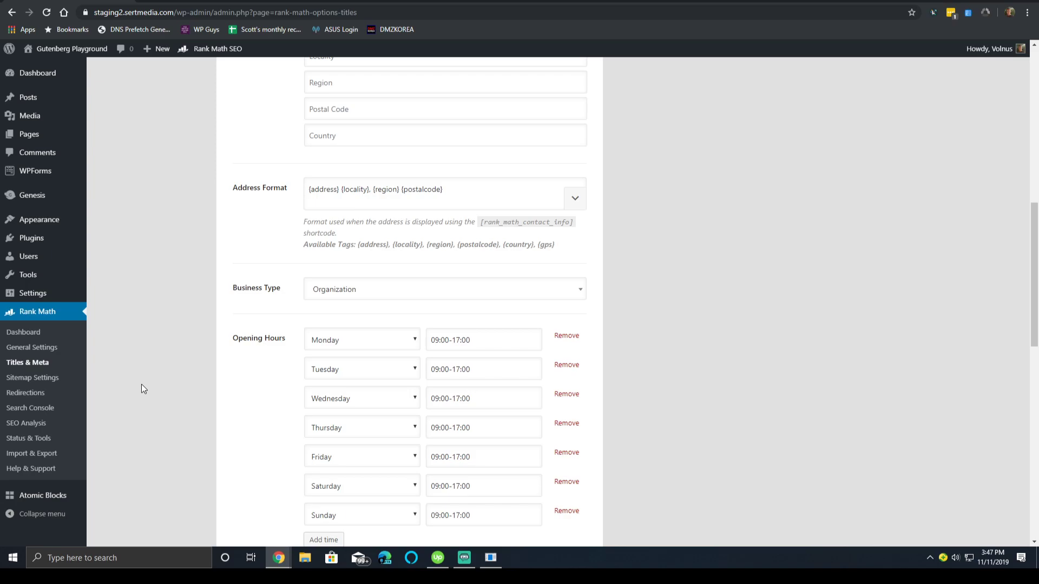
scroll(141, 384, down, 2)
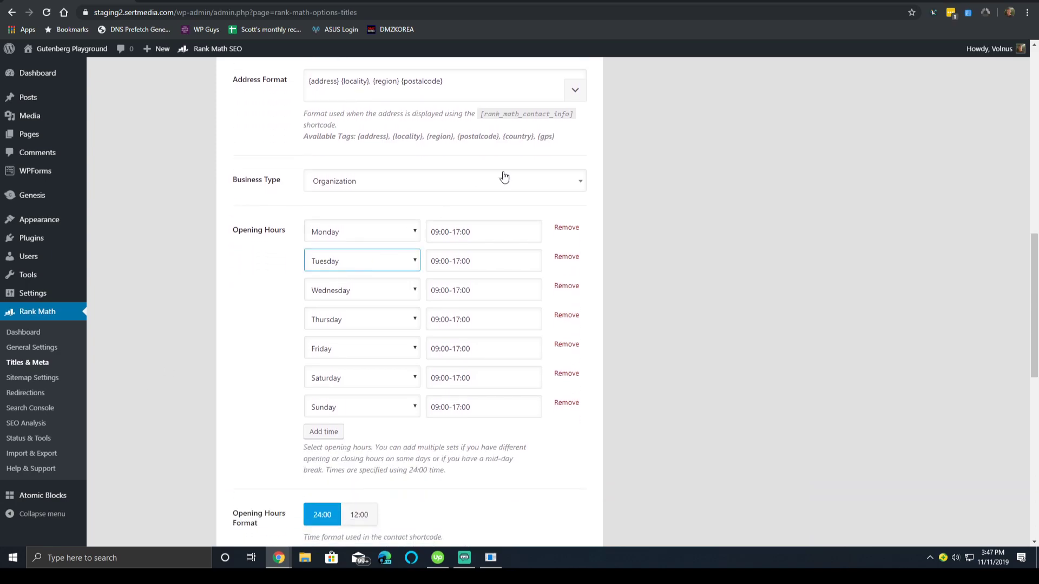
click(546, 176)
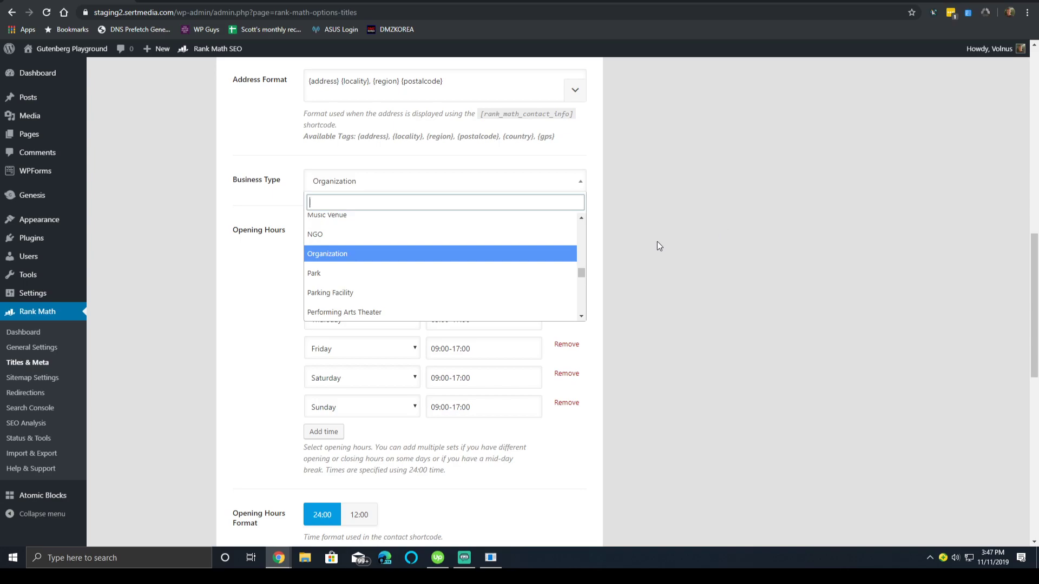
click(633, 277)
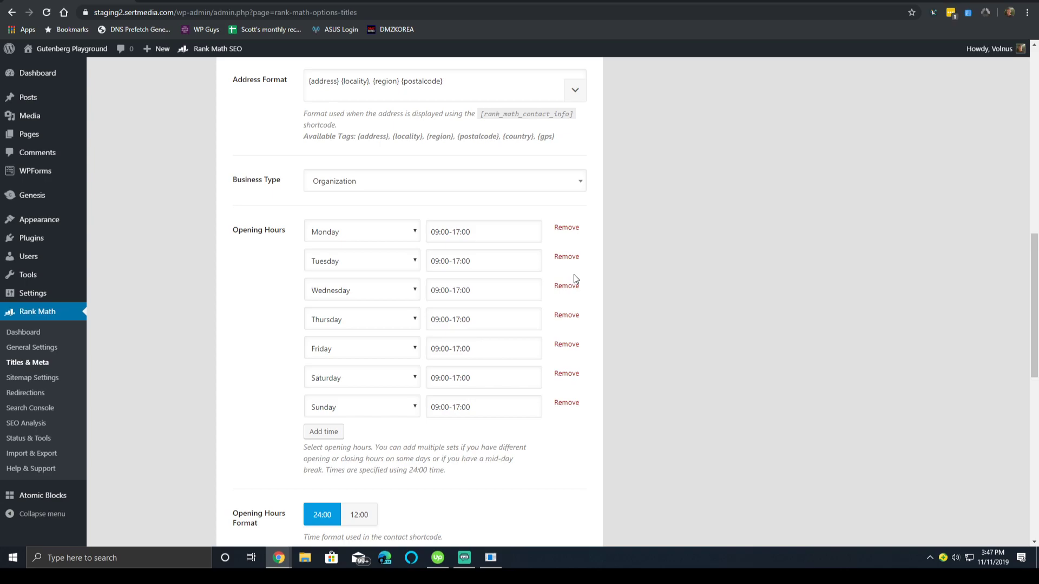
scroll(464, 299, down, 2)
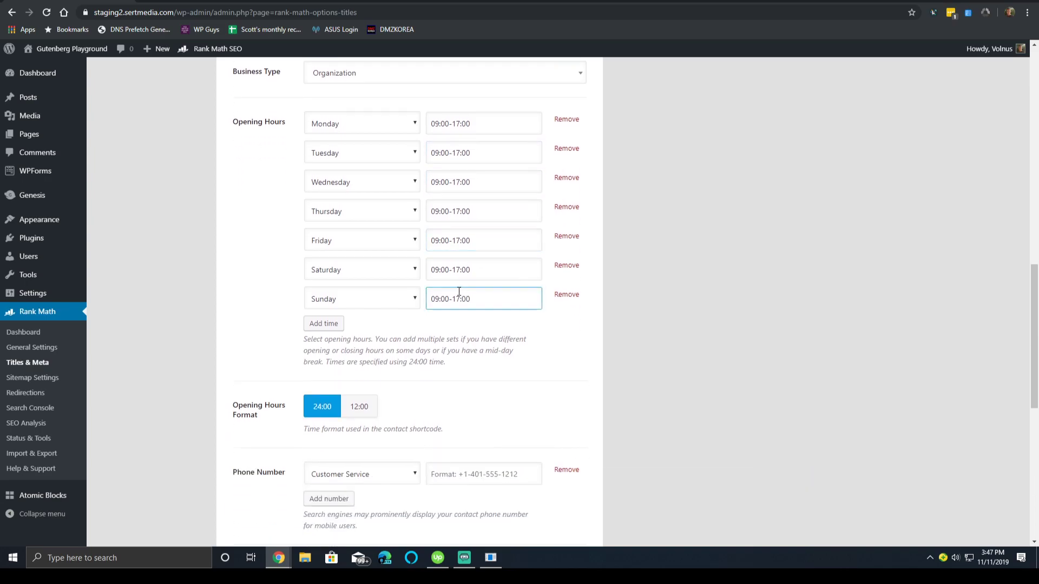
scroll(449, 287, down, 3)
scroll(445, 286, up, 2)
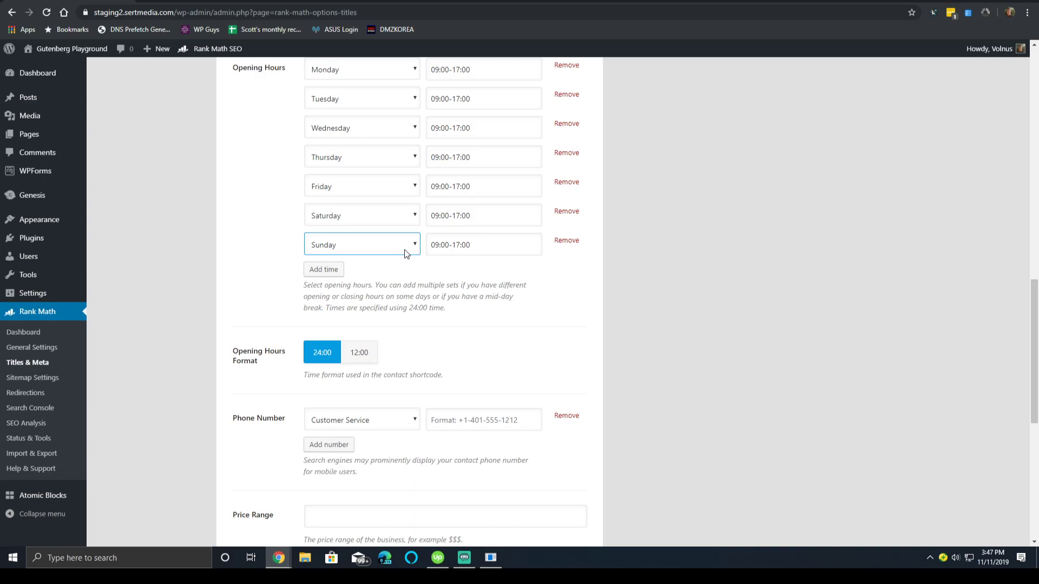
Add an eighth opening-hours row for Monday, 09:00-17:00, below the Sunday entry.
click(323, 269)
click(344, 280)
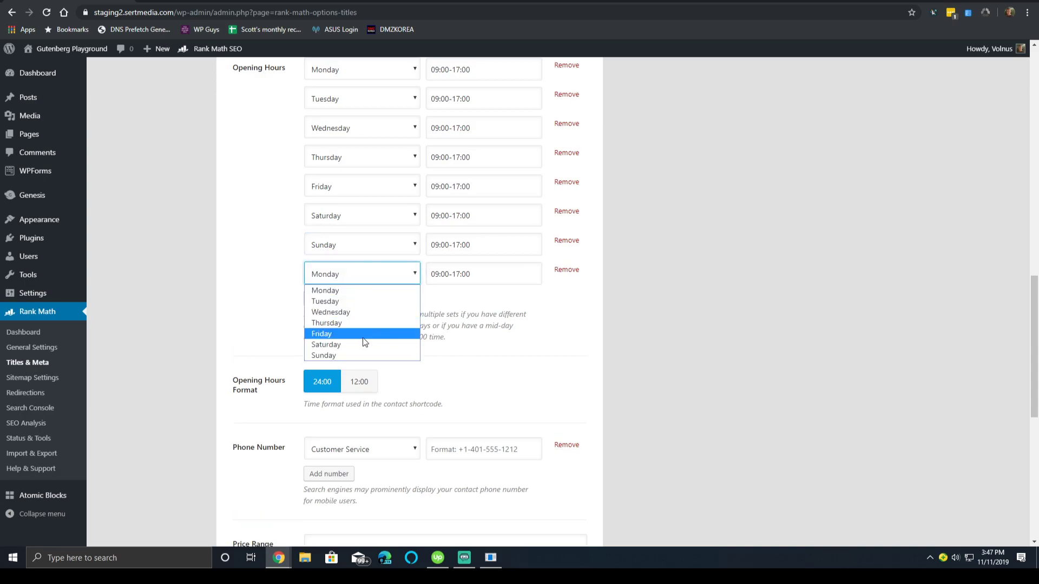
click(464, 274)
scroll(470, 162, up, 3)
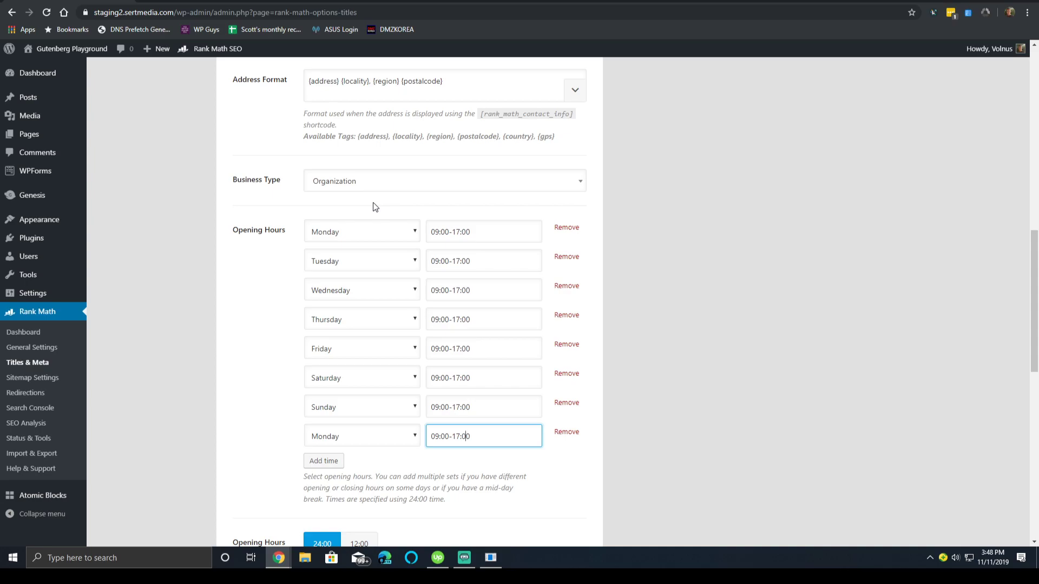
scroll(293, 242, down, 4)
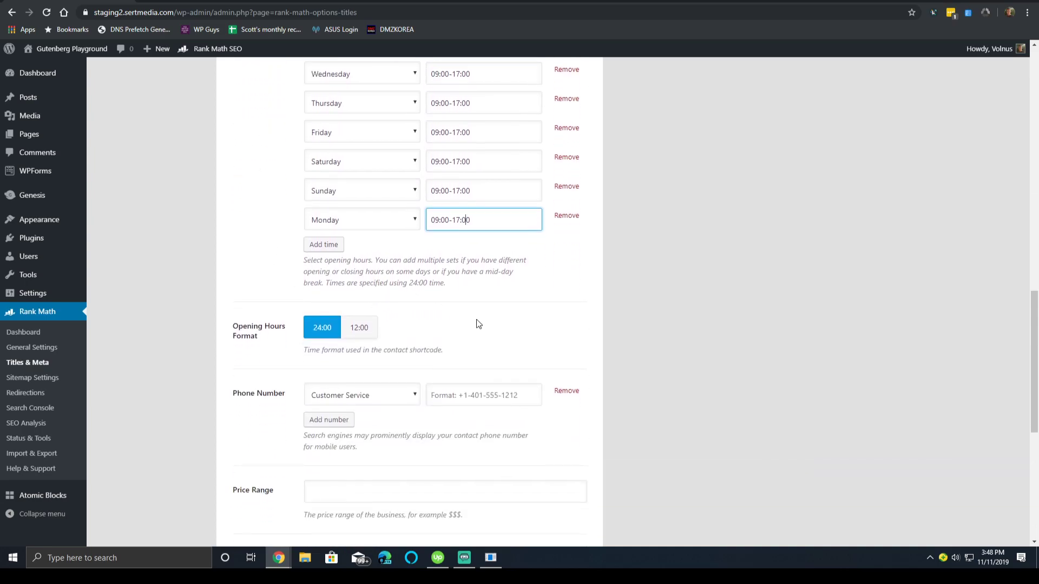
Switch the opening hours format between 24-hour and 12-hour, ending on 12-hour.
click(359, 336)
click(323, 332)
click(346, 335)
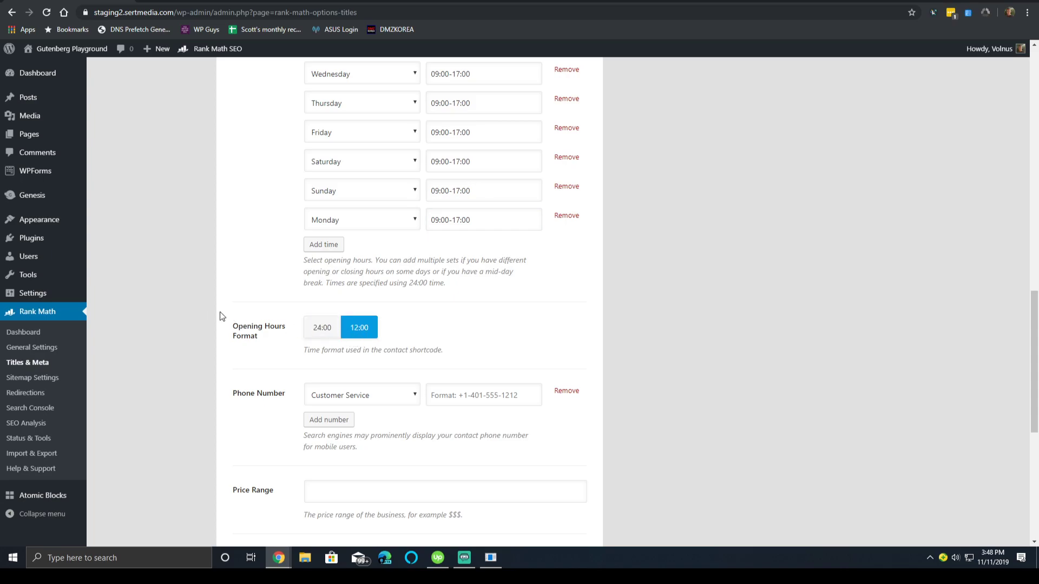
scroll(177, 297, down, 3)
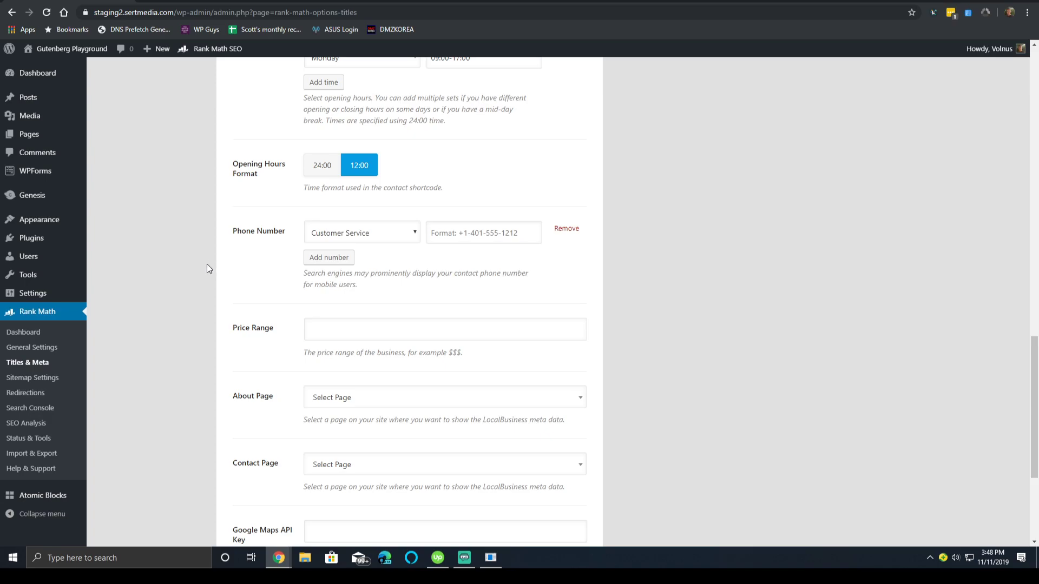
scroll(205, 261, down, 3)
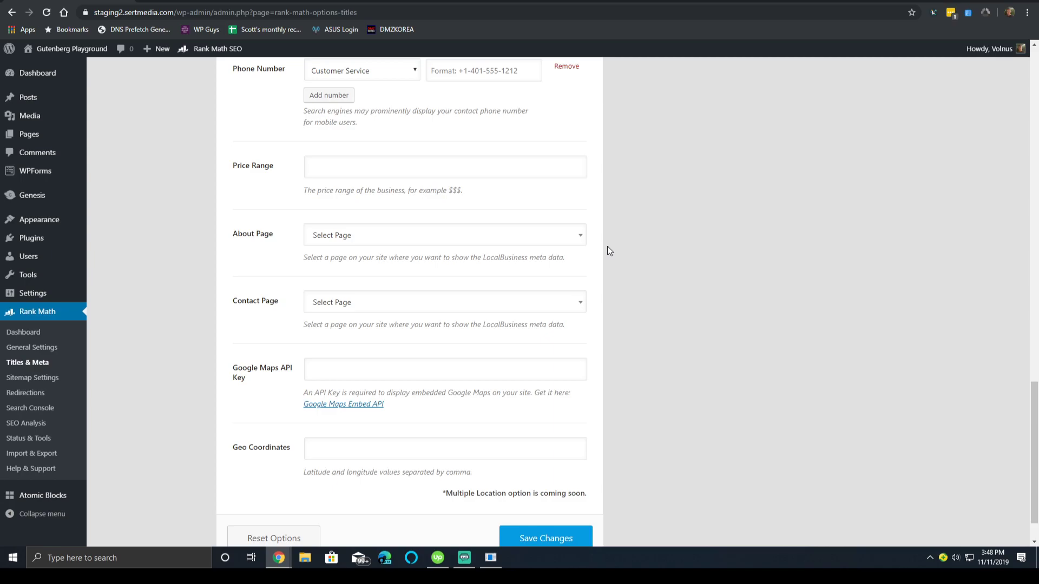
Leave the Google Maps API Key empty and move on to the Social Meta settings.
click(454, 368)
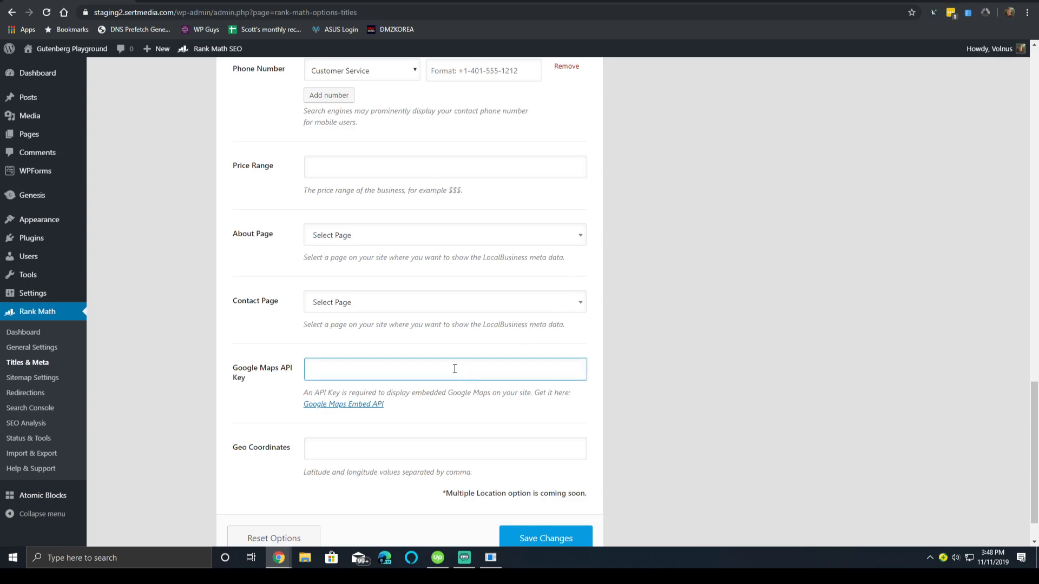
click(333, 414)
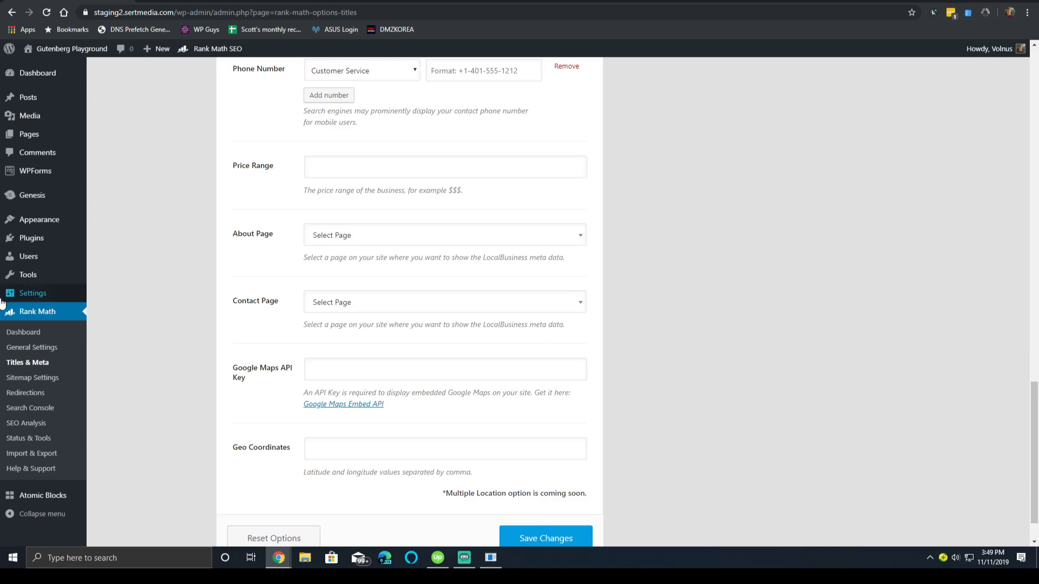
triple_click(476, 497)
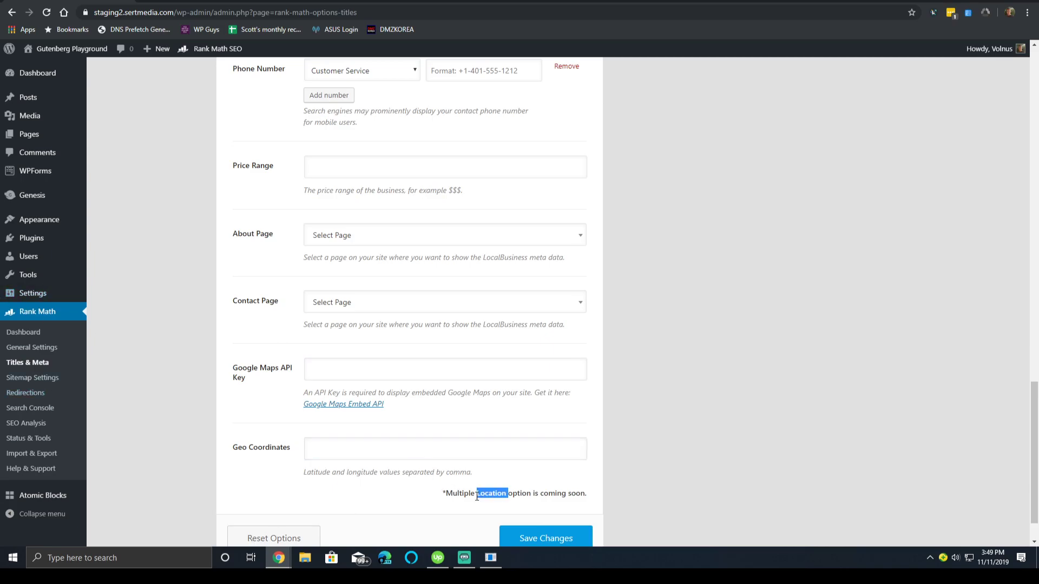
click(98, 449)
scroll(139, 441, up, 15)
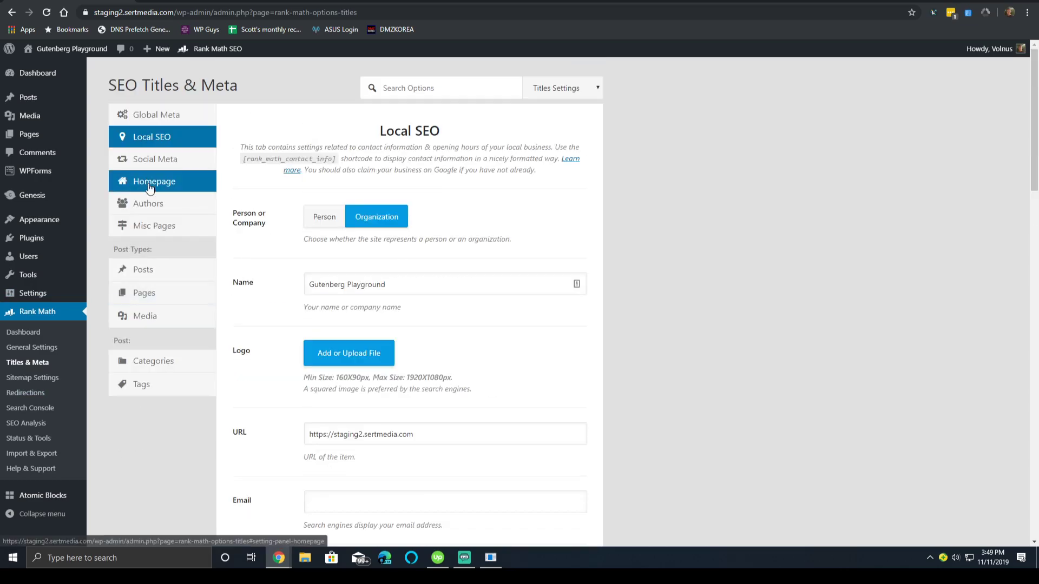
click(173, 169)
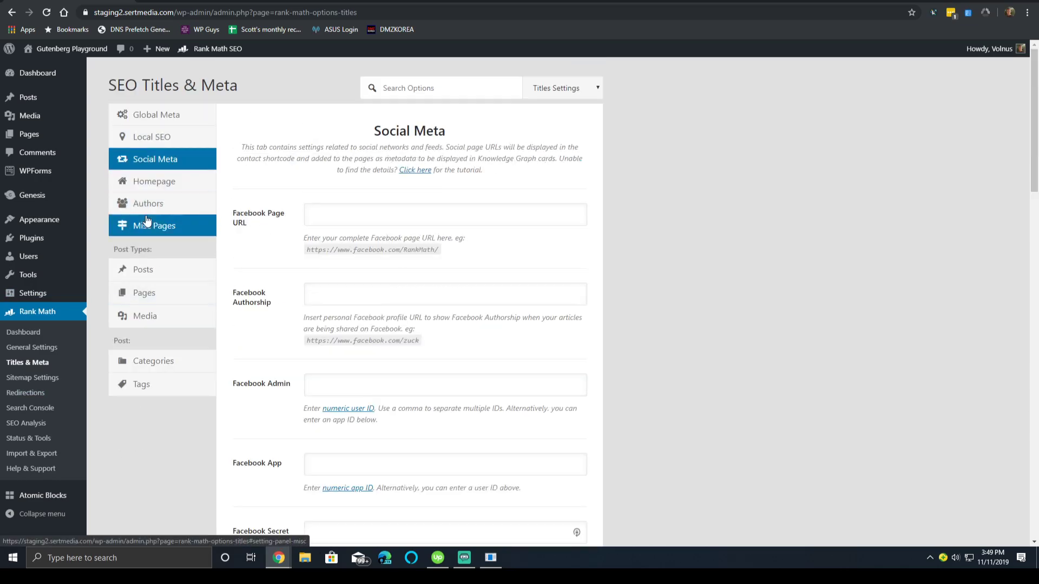
Scroll through the Facebook fields, leaving Facebook Secret and the other entries empty.
scroll(227, 293, down, 1)
scroll(204, 348, up, 1)
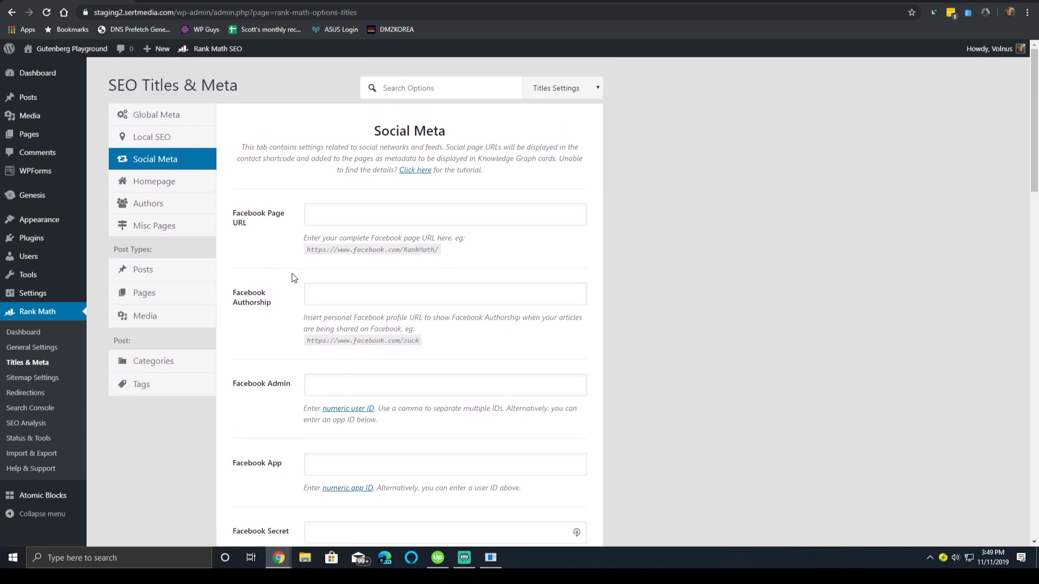
scroll(294, 279, down, 4)
click(272, 314)
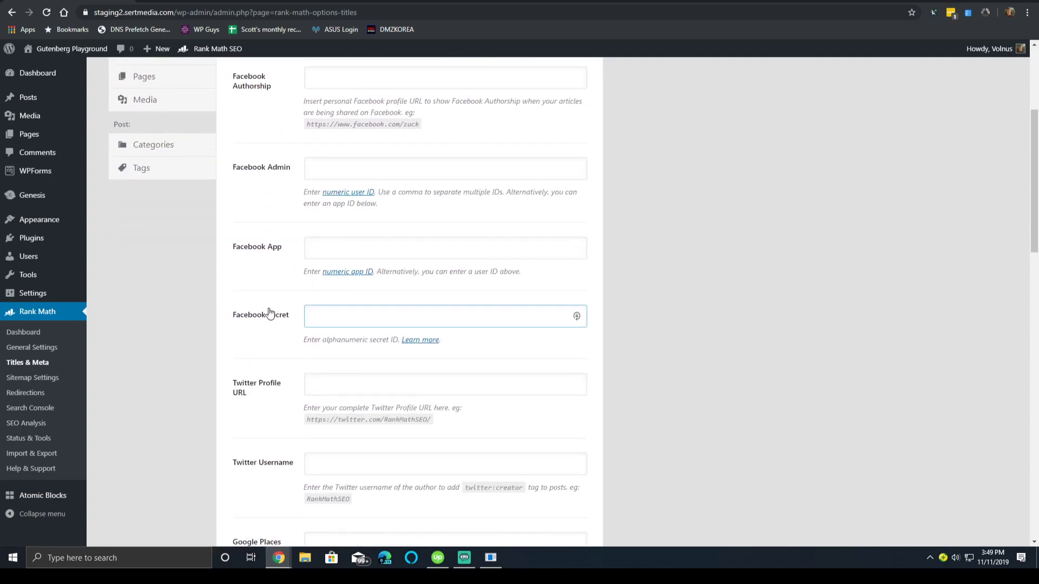
scroll(250, 314, down, 4)
scroll(263, 309, down, 9)
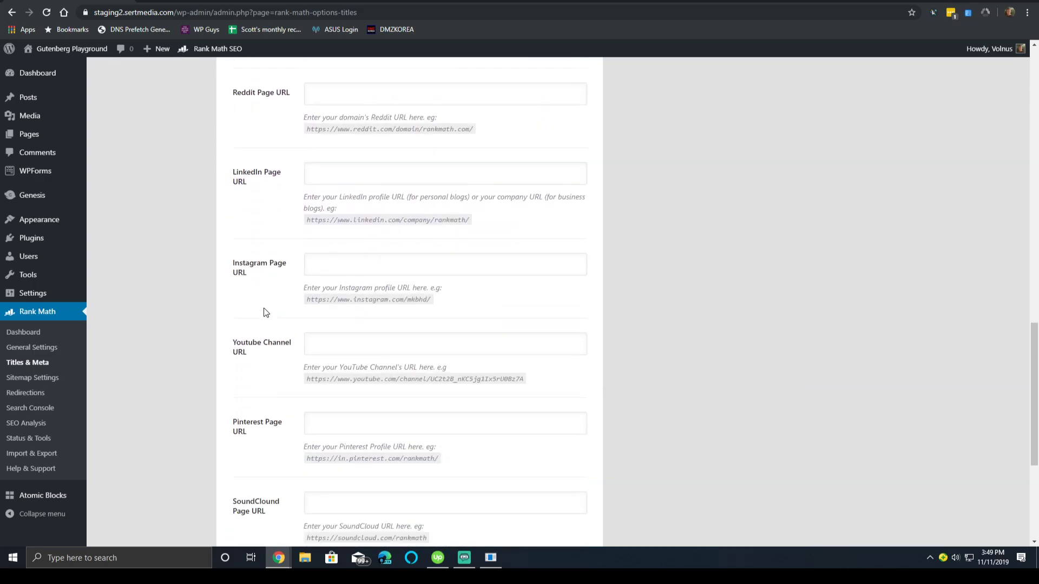
scroll(264, 313, down, 5)
scroll(278, 424, up, 6)
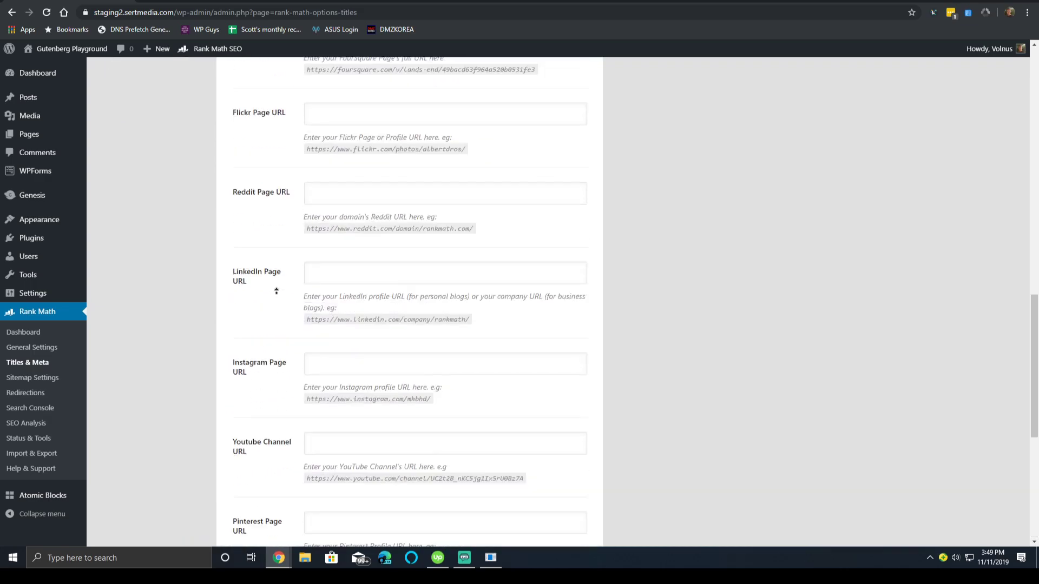
scroll(276, 291, up, 13)
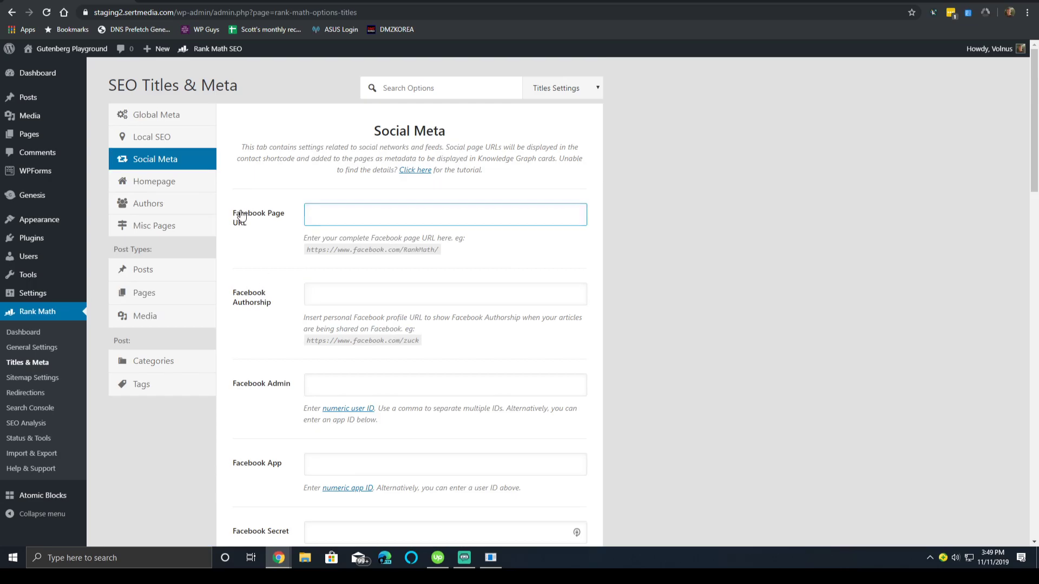
scroll(401, 284, down, 4)
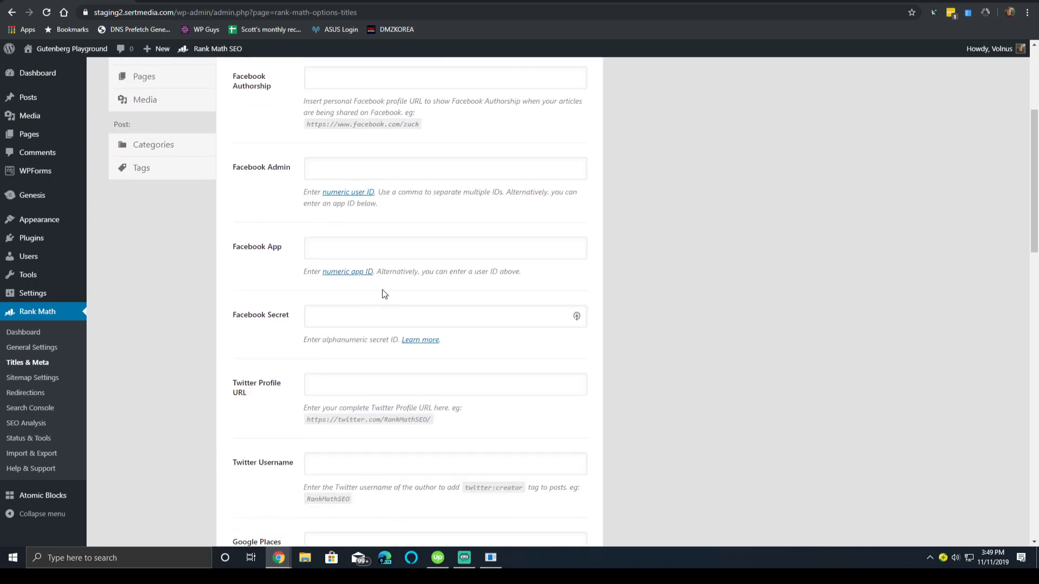
scroll(325, 267, down, 8)
Leave the FourSquare, LinkedIn and Reddit page URLs empty, then go to Homepage settings.
click(310, 259)
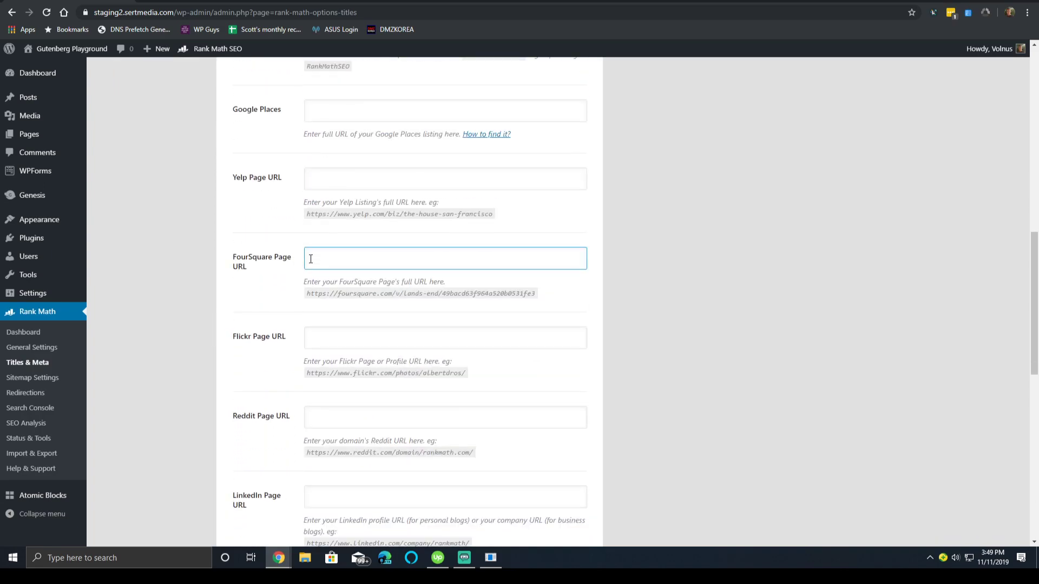
scroll(274, 265, down, 6)
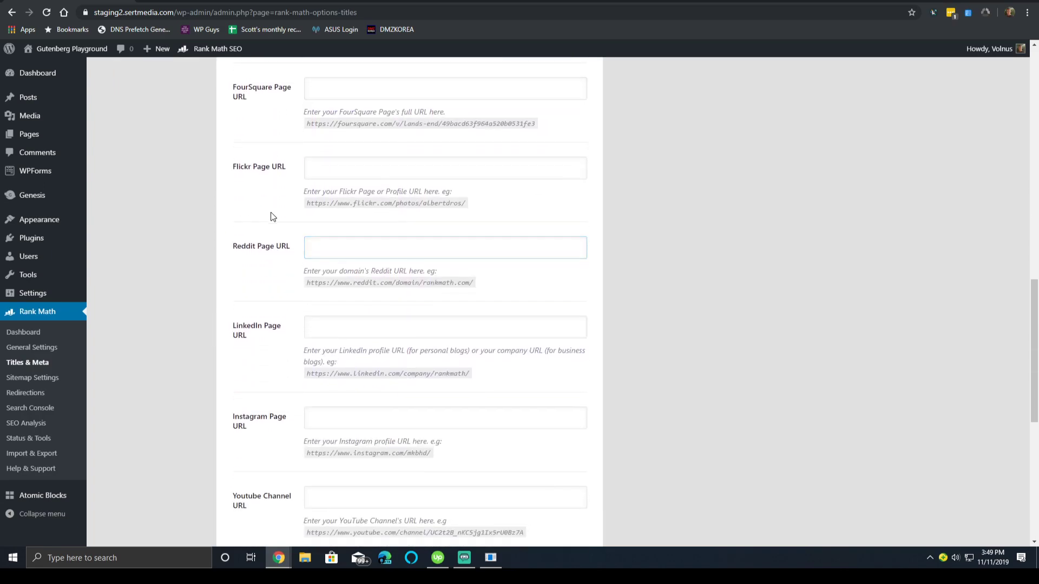
click(306, 172)
click(287, 93)
drag(289, 93, 227, 74)
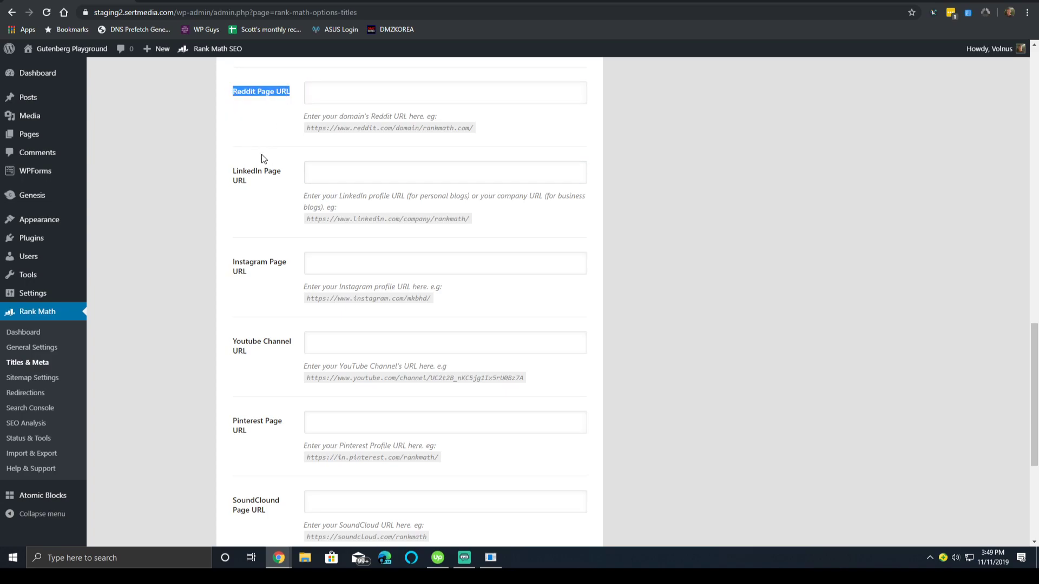
scroll(284, 149, down, 3)
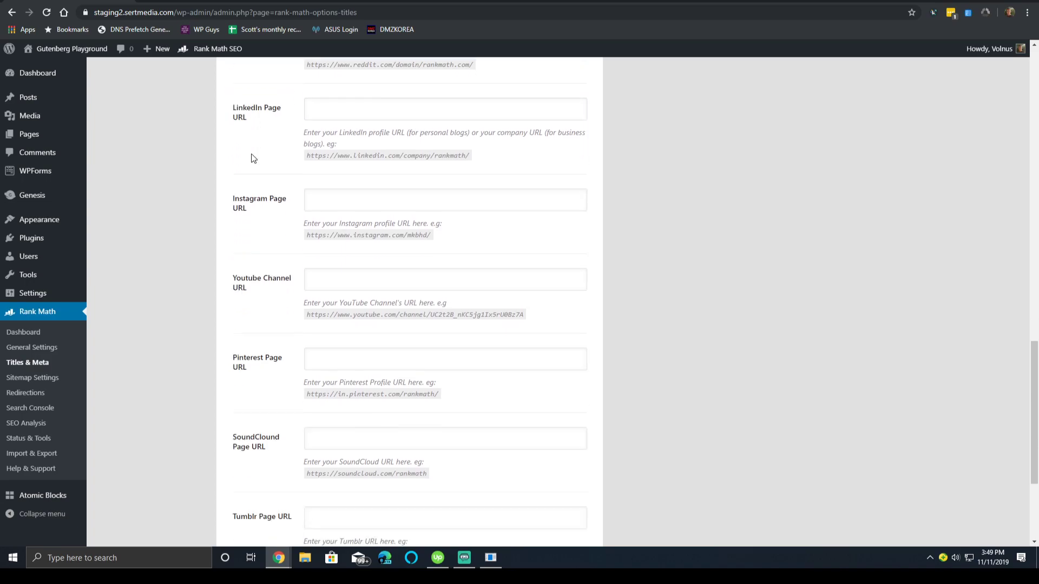
scroll(232, 189, down, 2)
scroll(212, 324, up, 10)
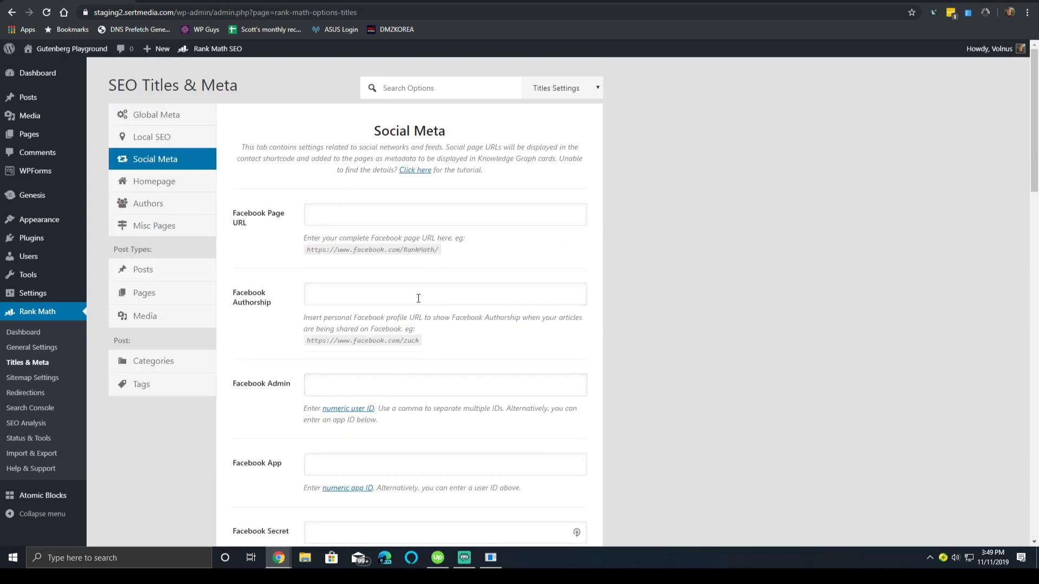
scroll(547, 228, down, 4)
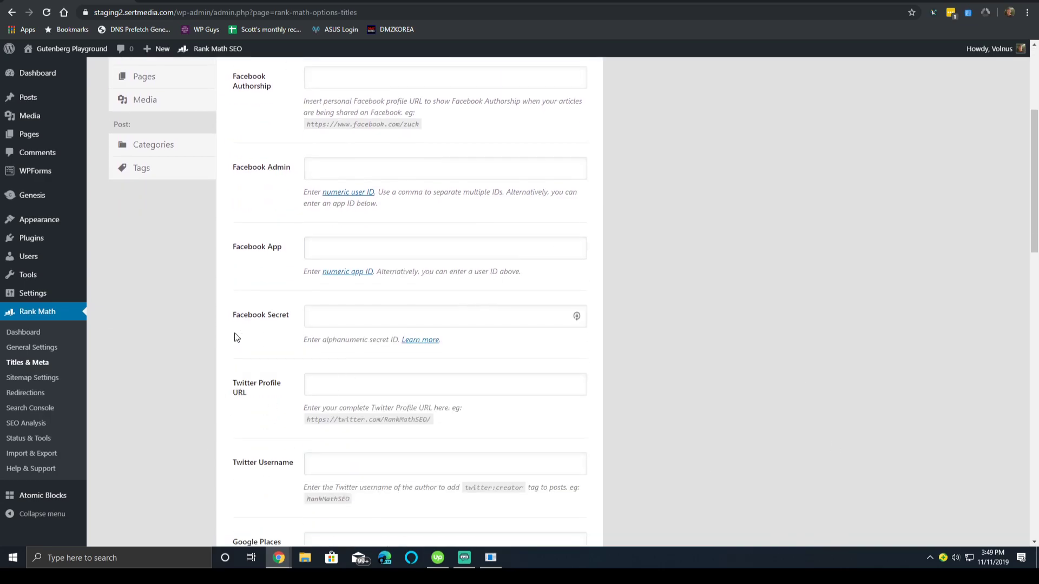
scroll(228, 360, up, 4)
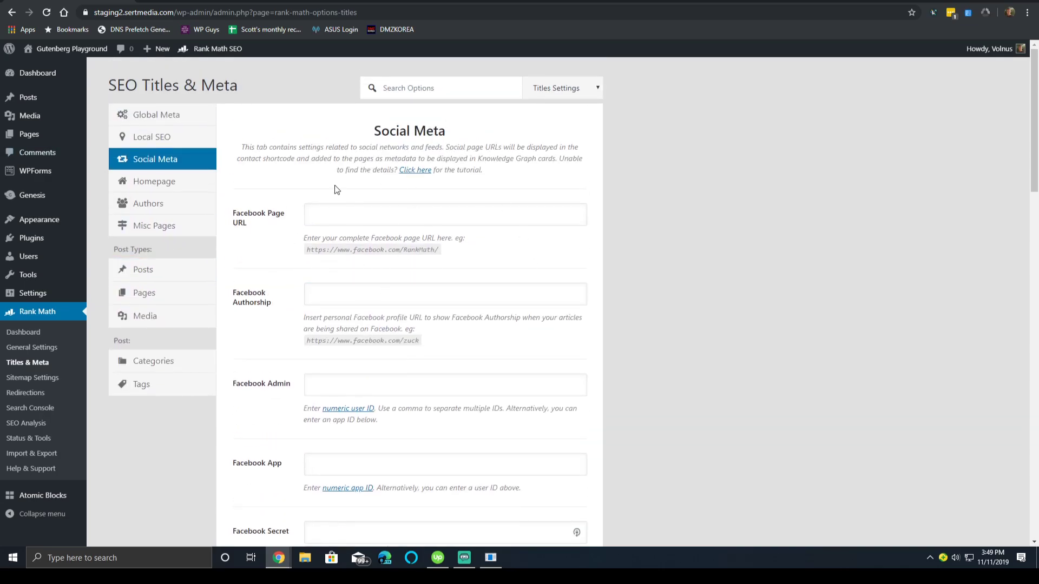
click(163, 183)
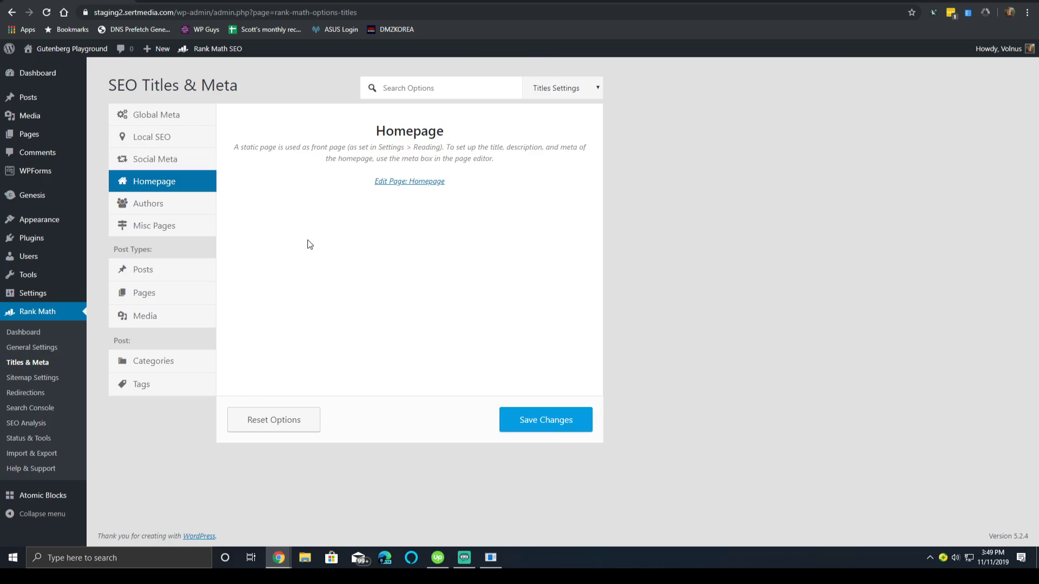
Go to Misc Pages, then to the Authors archive tab.
click(193, 238)
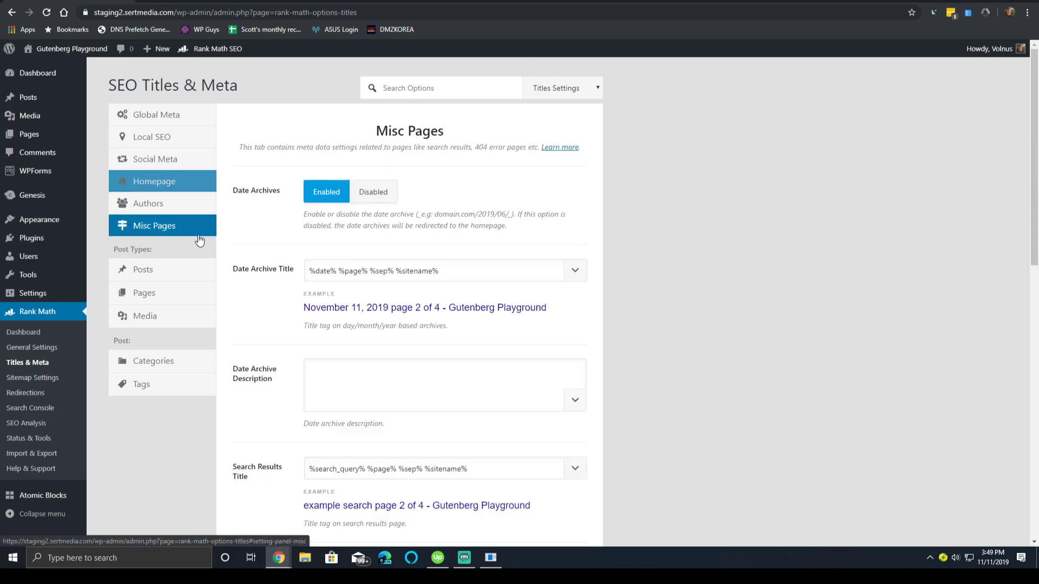
click(176, 205)
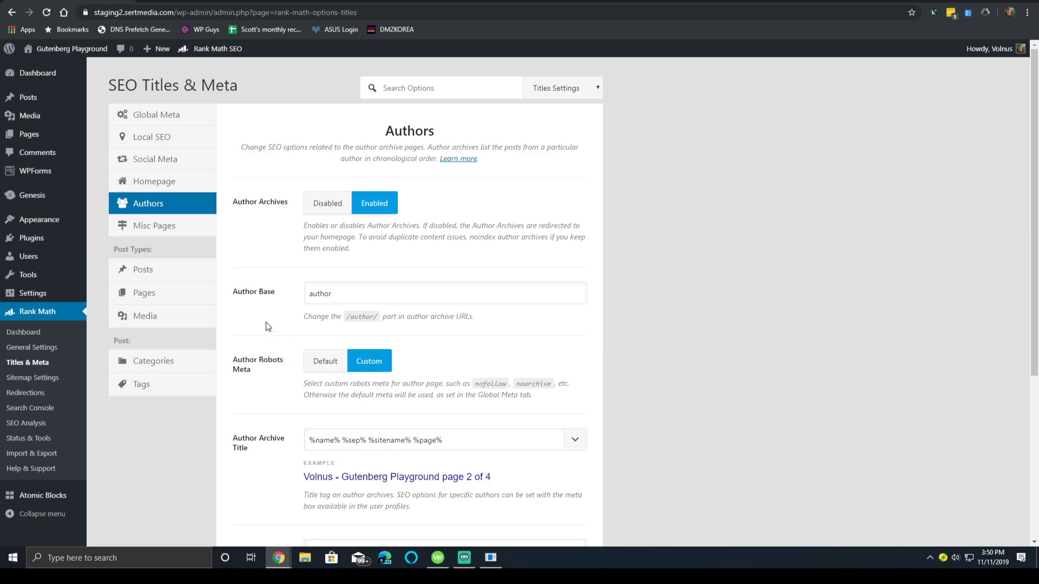
Toggle Author Robots Meta between Default and Custom, settling on Default.
scroll(310, 373, down, 4)
scroll(326, 267, up, 2)
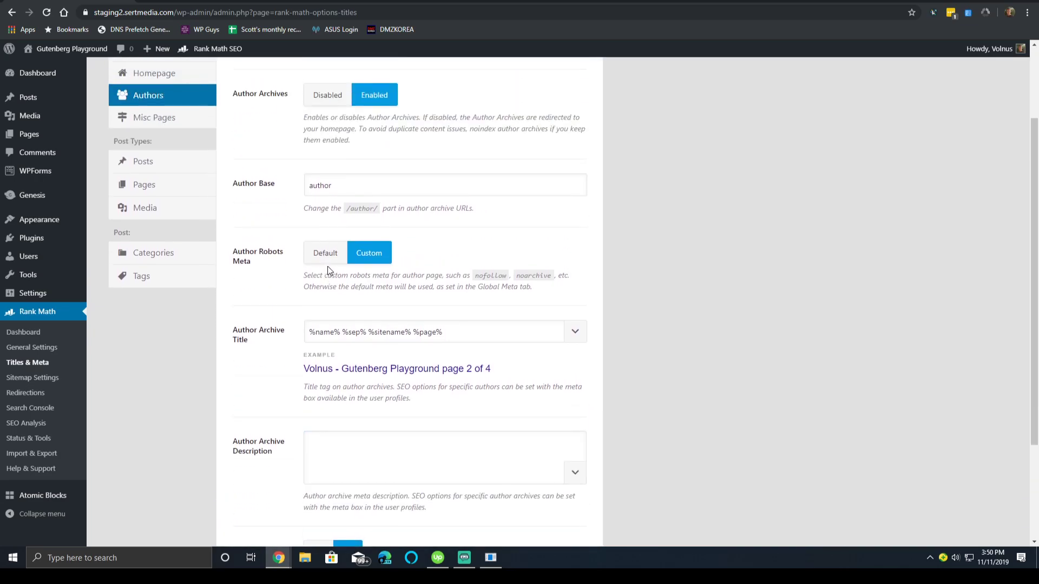
click(332, 259)
click(357, 253)
click(335, 257)
click(358, 253)
click(334, 261)
click(366, 259)
click(332, 258)
click(357, 259)
click(335, 260)
drag(352, 268, 354, 261)
click(368, 254)
click(322, 259)
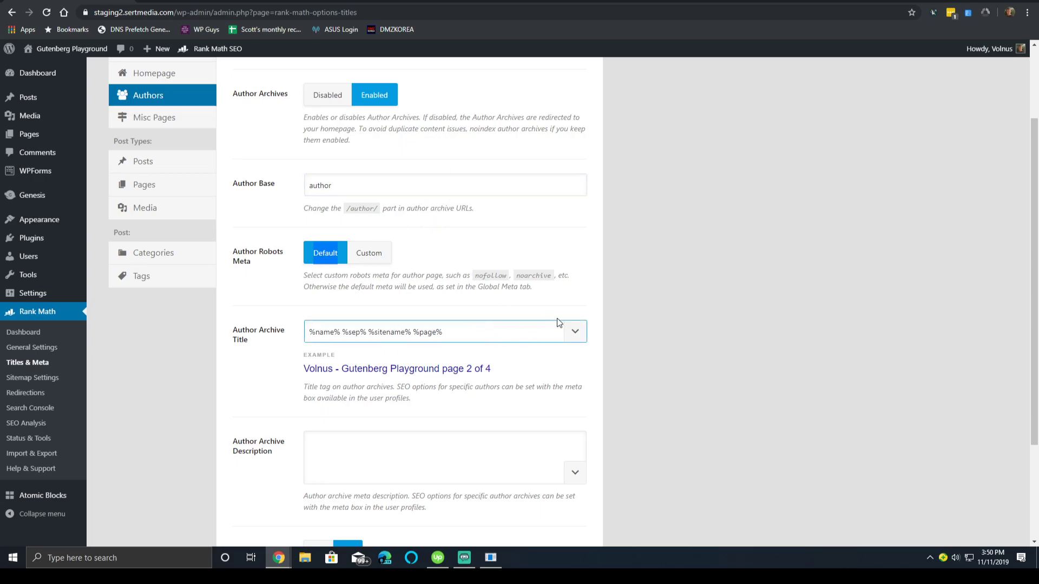
Open Misc Pages and look over Date Archives with title format '%date% %page% %sep% %sitename%'.
scroll(560, 304, down, 2)
scroll(512, 246, down, 1)
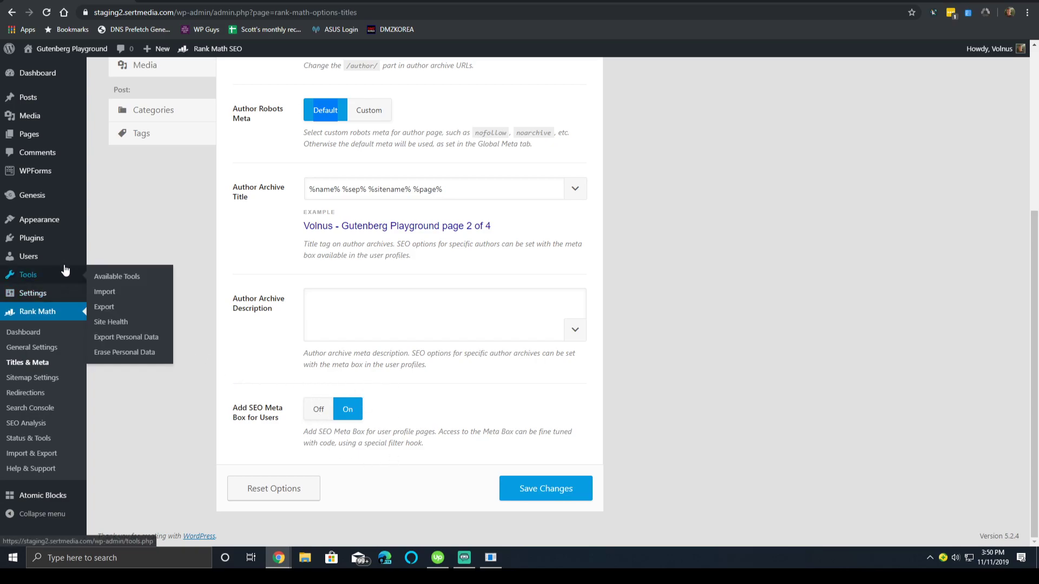
scroll(328, 411, up, 4)
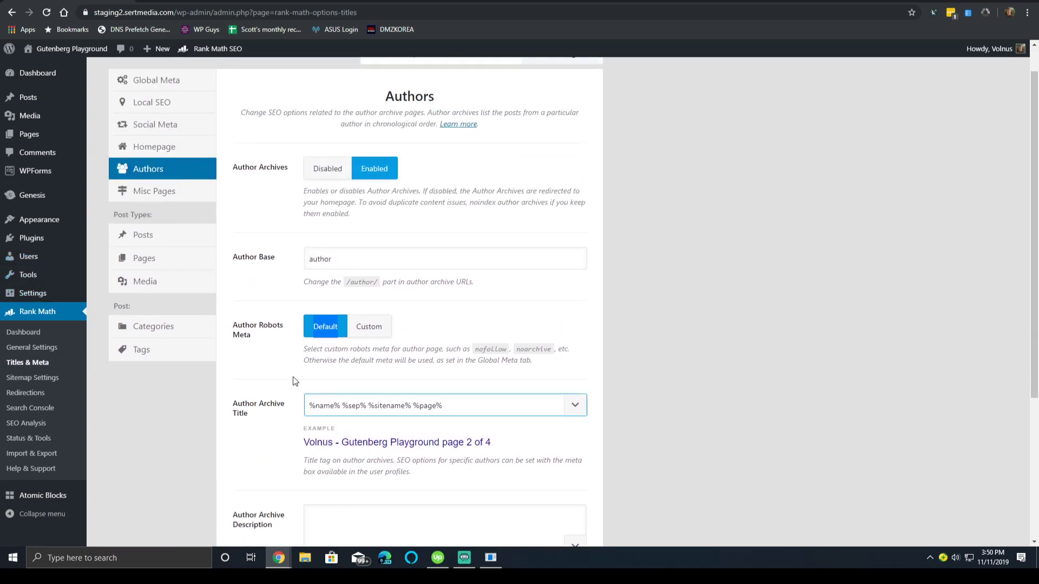
click(164, 194)
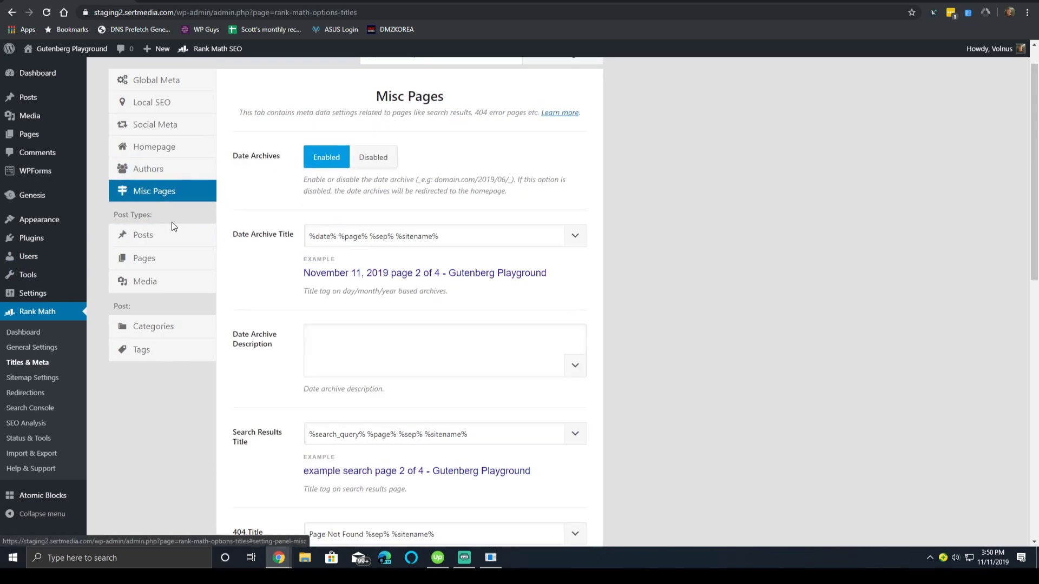
scroll(254, 304, down, 10)
scroll(234, 318, down, 1)
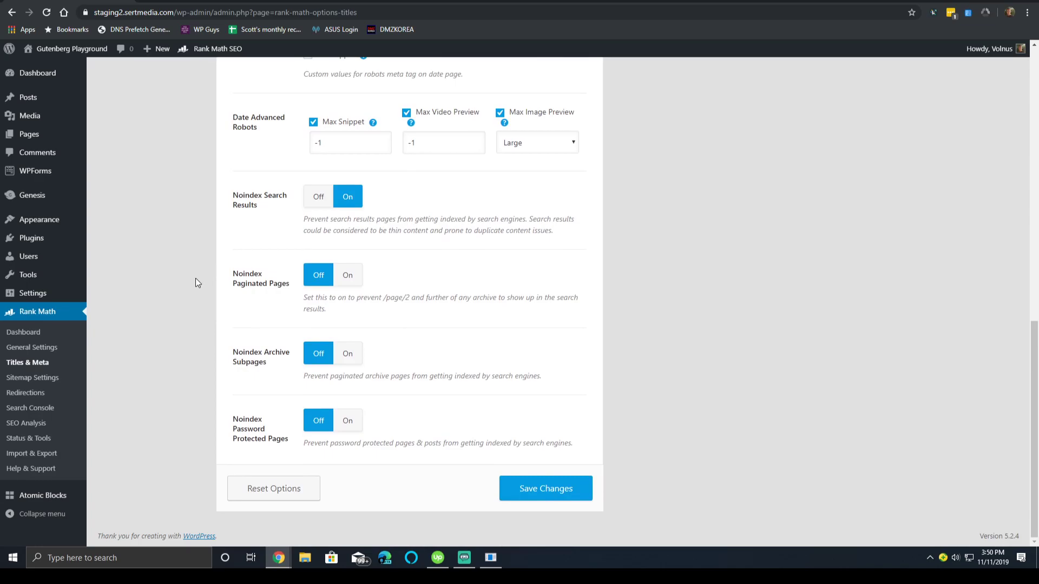
scroll(150, 334, up, 11)
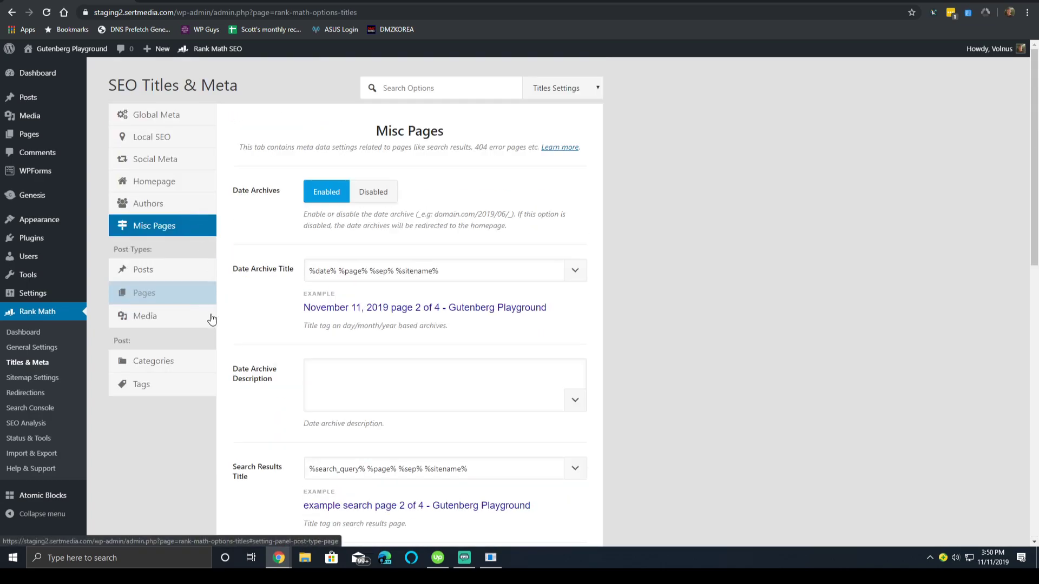
Open the single Posts settings and confirm the Rich Snippet Type stays Article.
click(184, 274)
scroll(317, 259, down, 2)
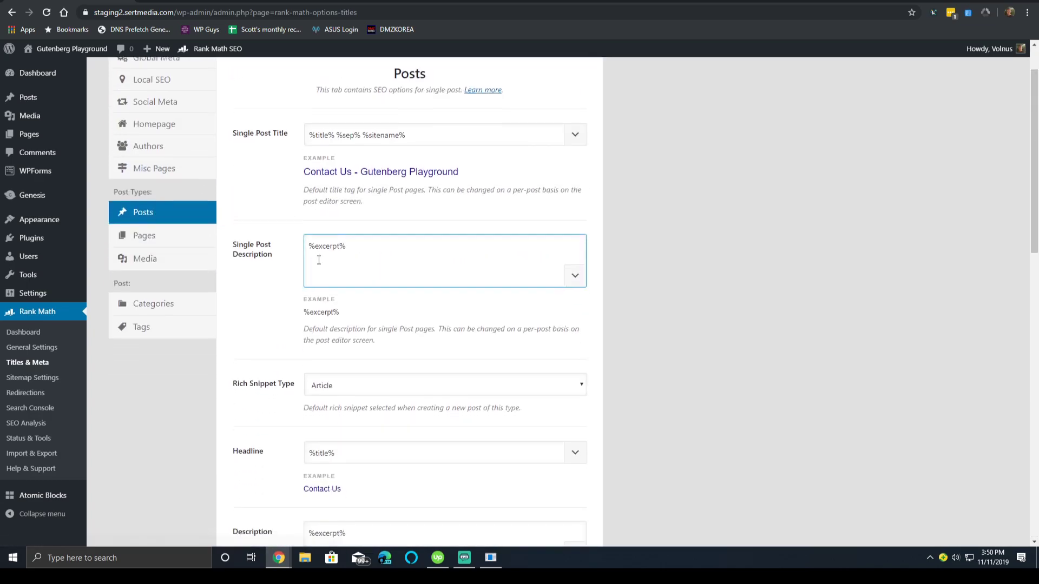
scroll(319, 259, up, 2)
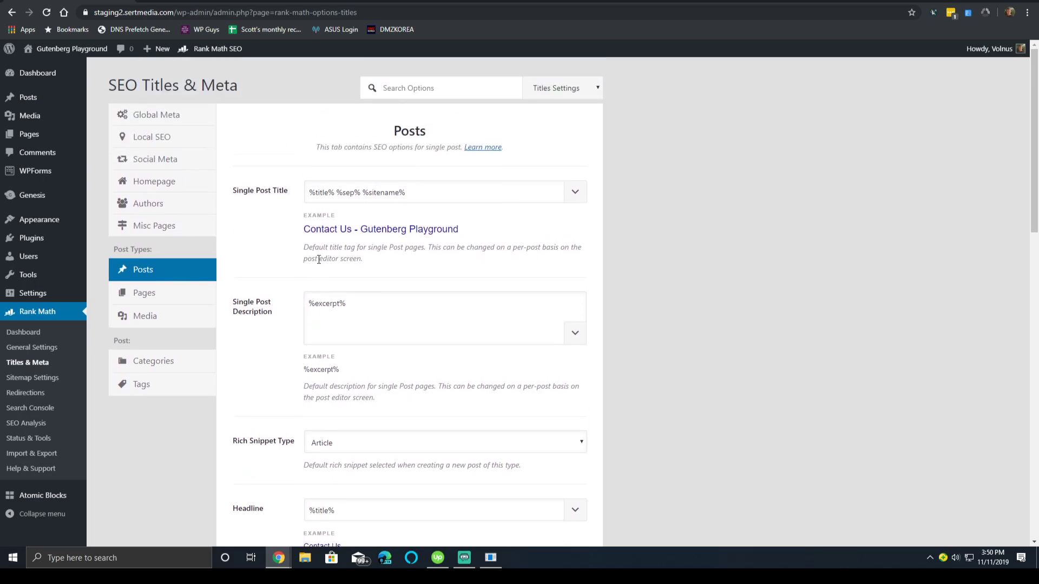
scroll(318, 260, down, 11)
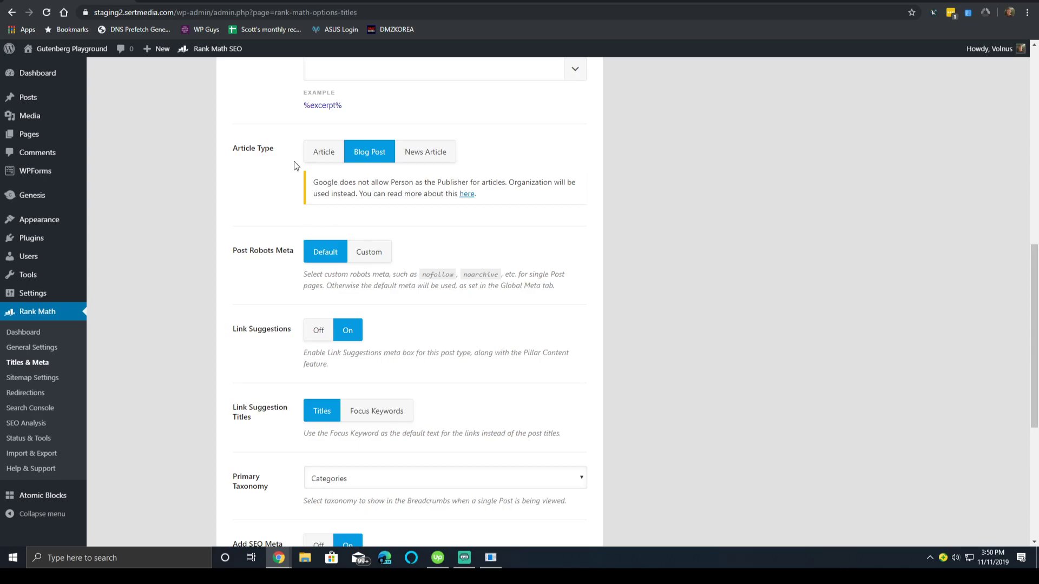
scroll(294, 161, up, 11)
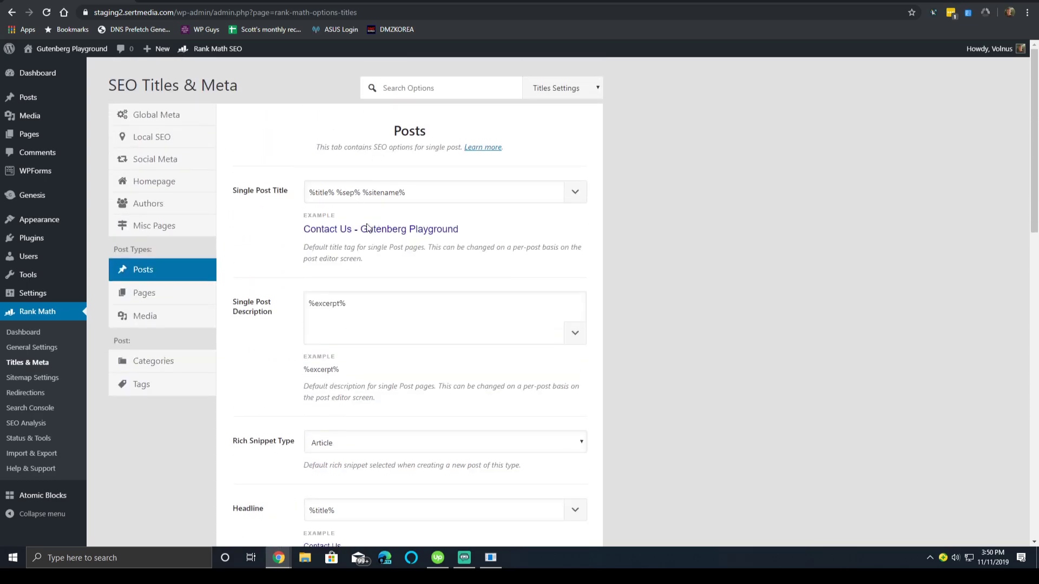
scroll(357, 203, down, 5)
scroll(420, 216, down, 1)
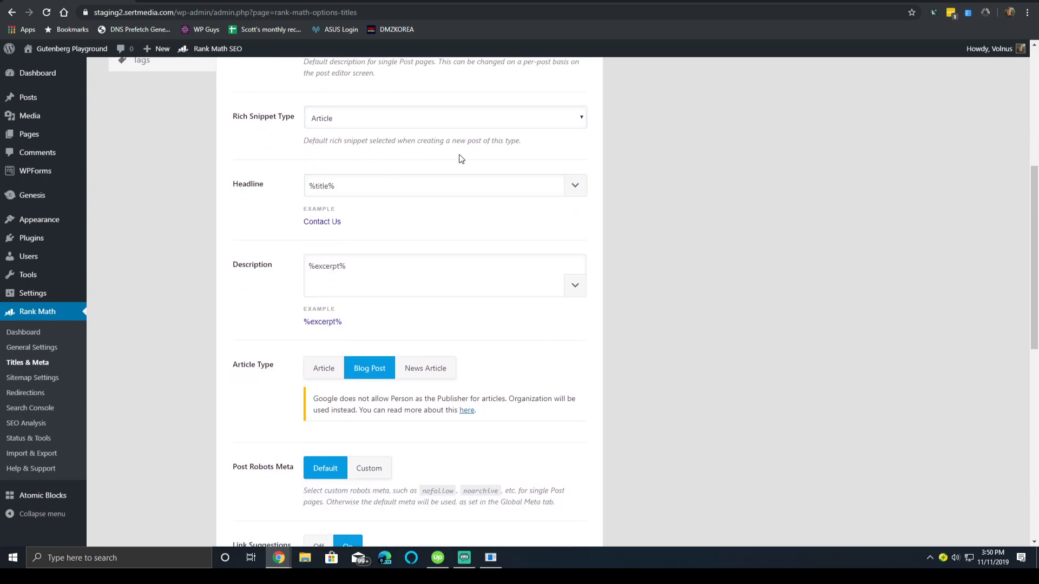
scroll(398, 183, up, 4)
click(384, 338)
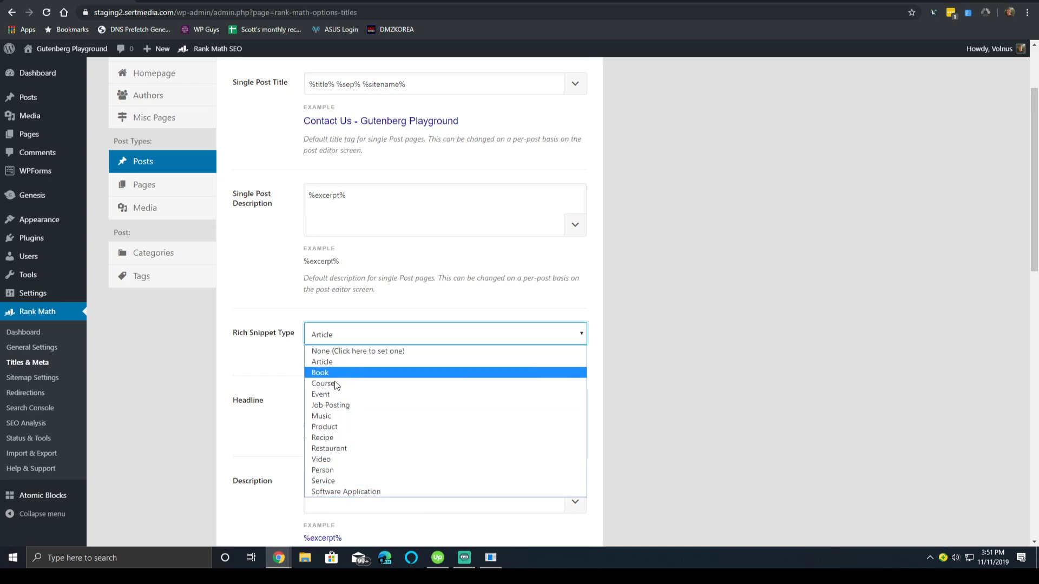
click(170, 352)
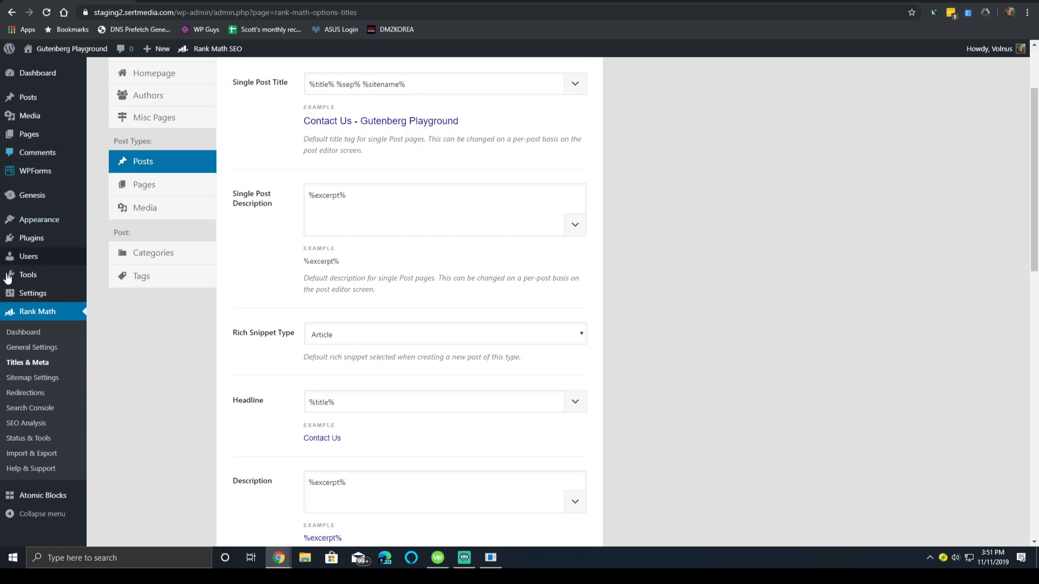
Review the Headline variable suggestions and set the posts' Article Type to Article.
scroll(347, 351, down, 2)
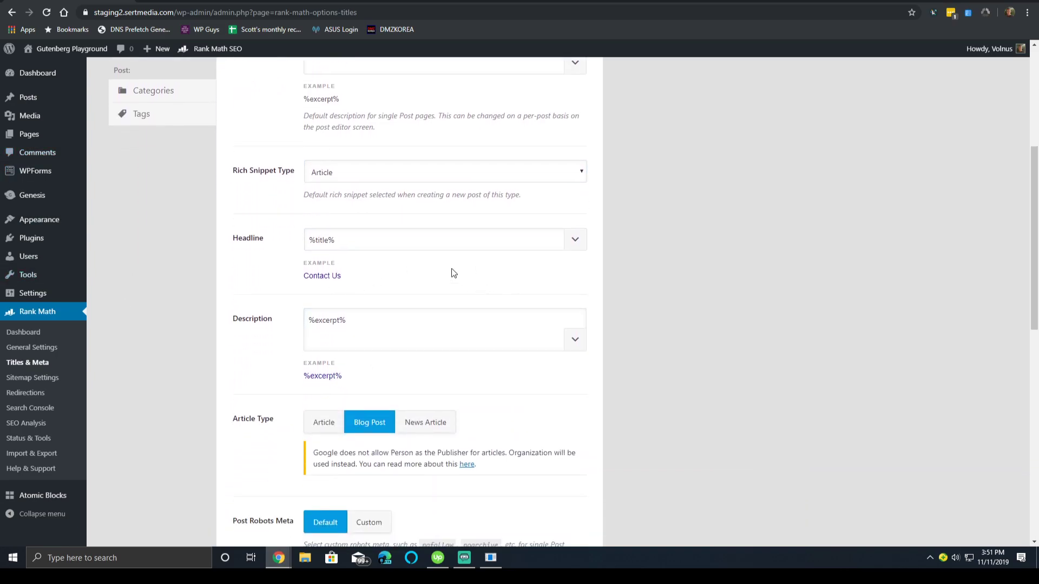
click(347, 244)
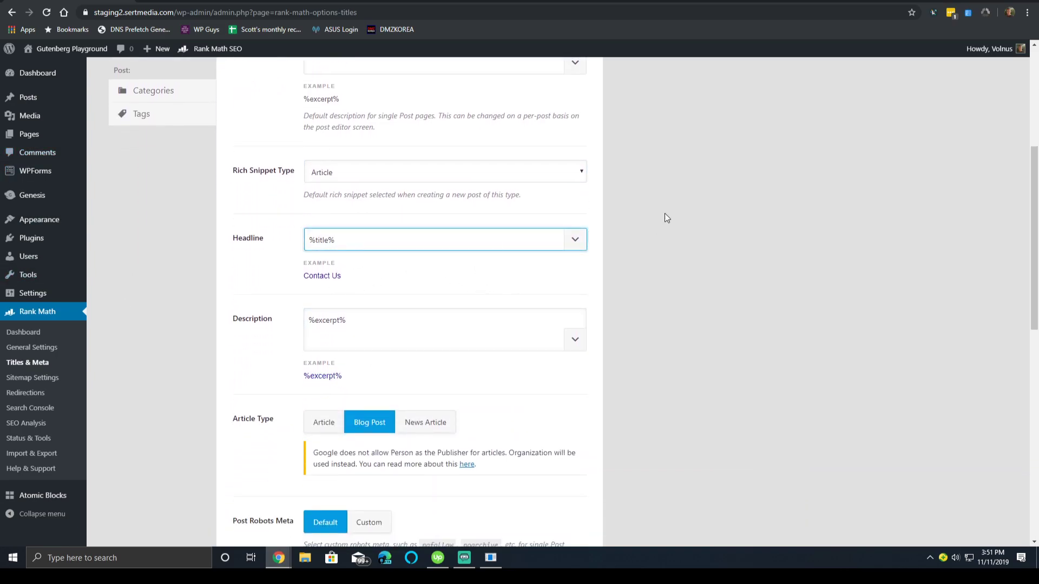
click(570, 244)
click(706, 221)
scroll(693, 222, down, 5)
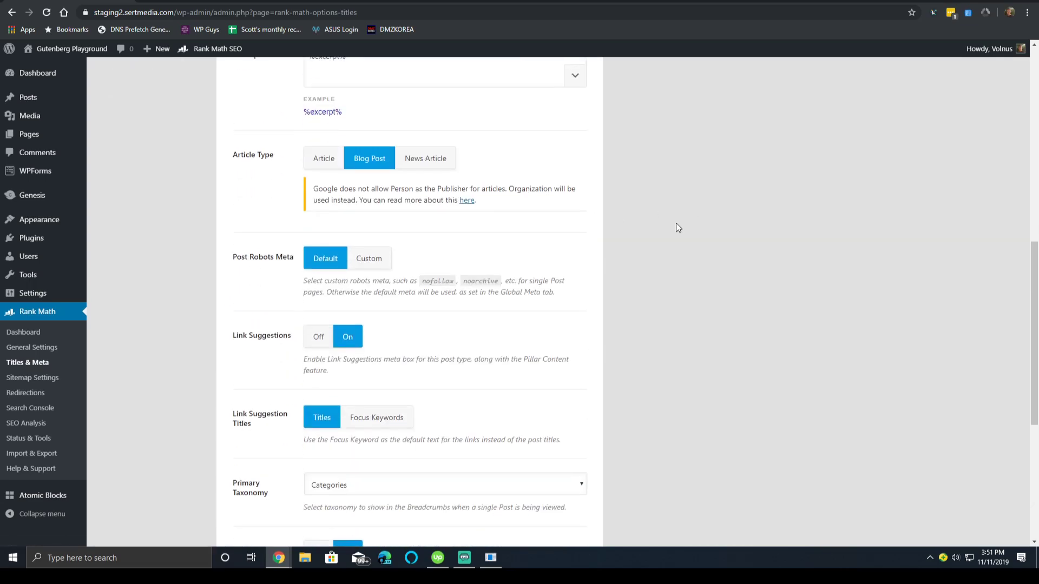
click(319, 160)
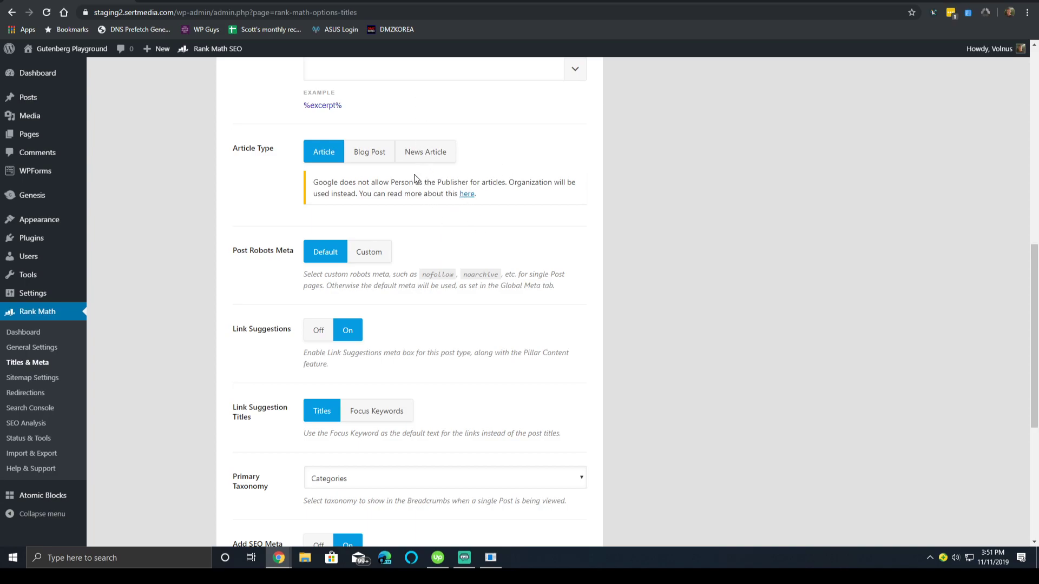
Try News Article and Article, then settle the posts' Article Type on Blog Post.
click(420, 152)
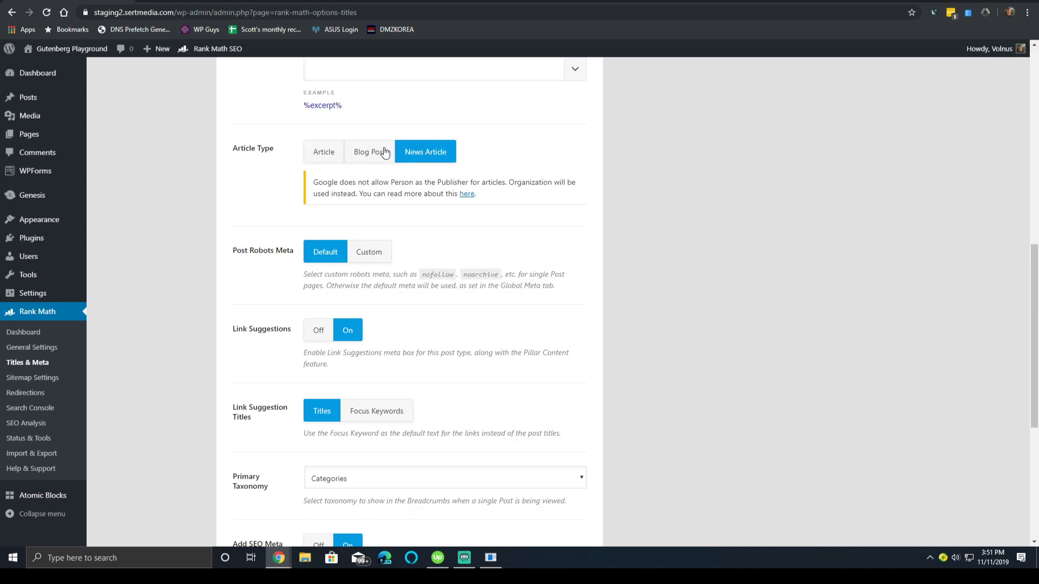
click(368, 159)
click(338, 154)
click(364, 162)
click(407, 154)
click(318, 154)
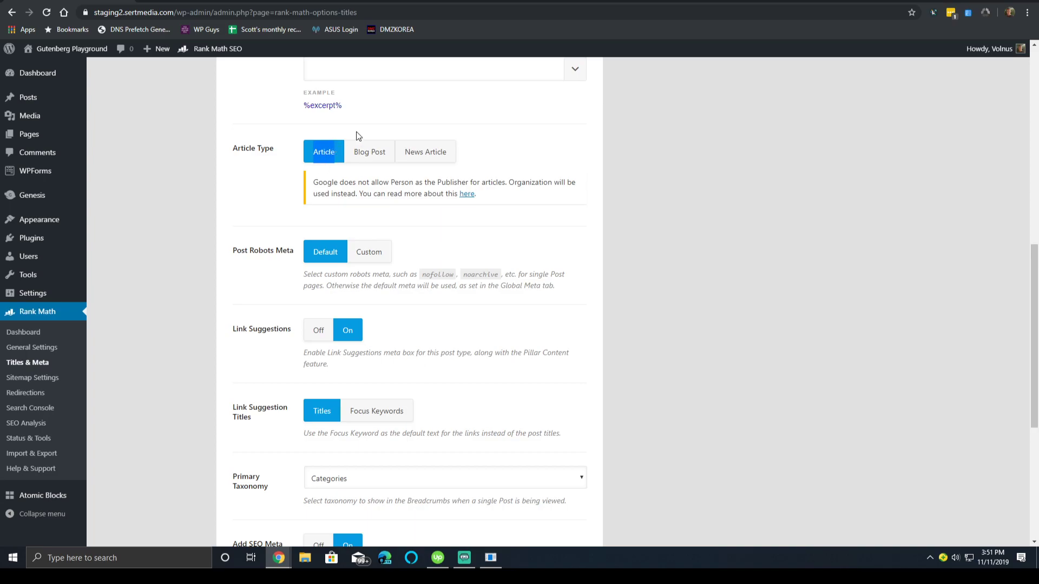
click(377, 154)
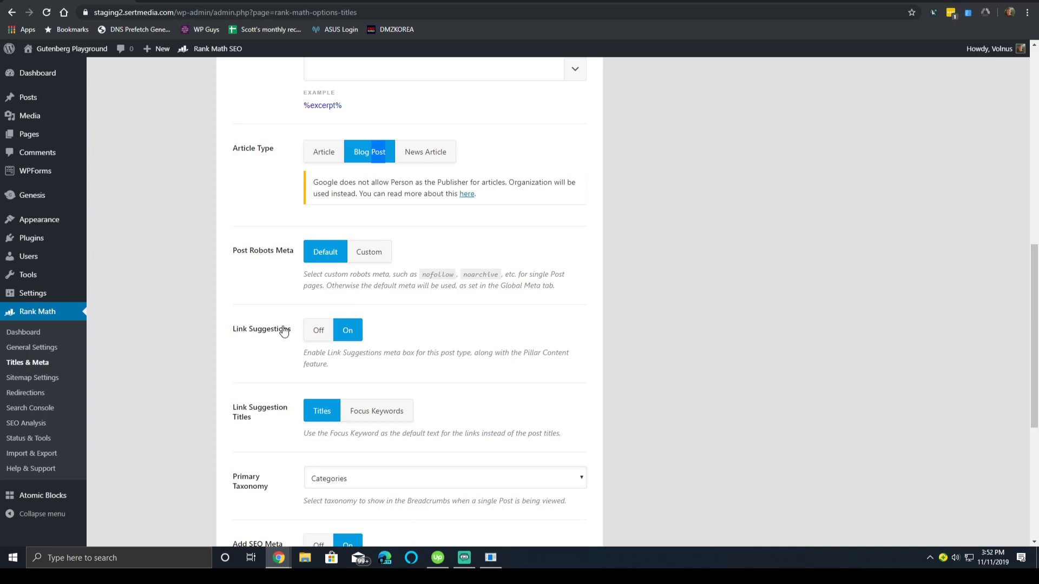
Check the Primary Taxonomy dropdown for posts, leaving Categories selected.
scroll(514, 237, down, 2)
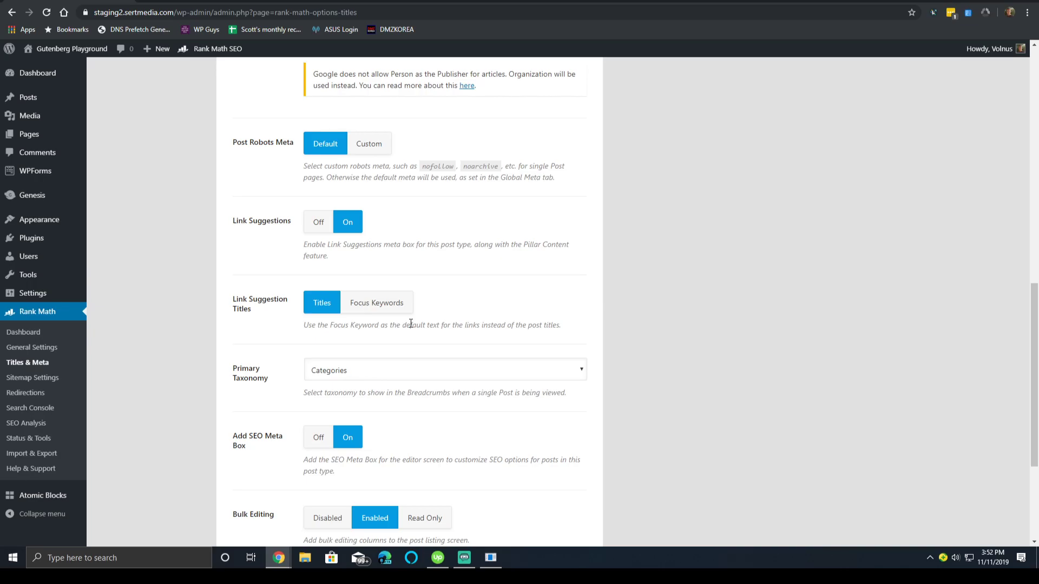
scroll(206, 354, down, 3)
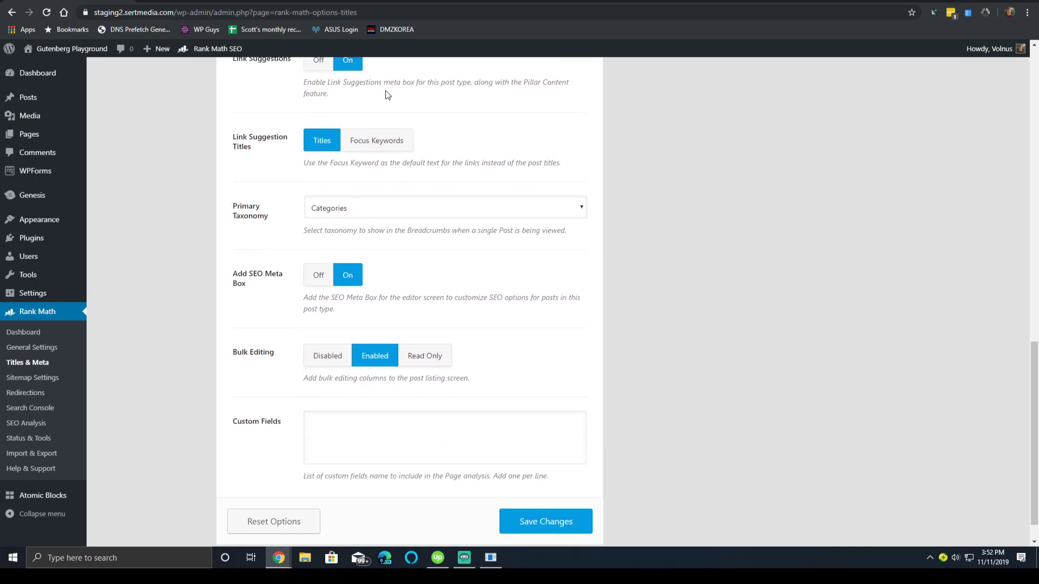
click(409, 206)
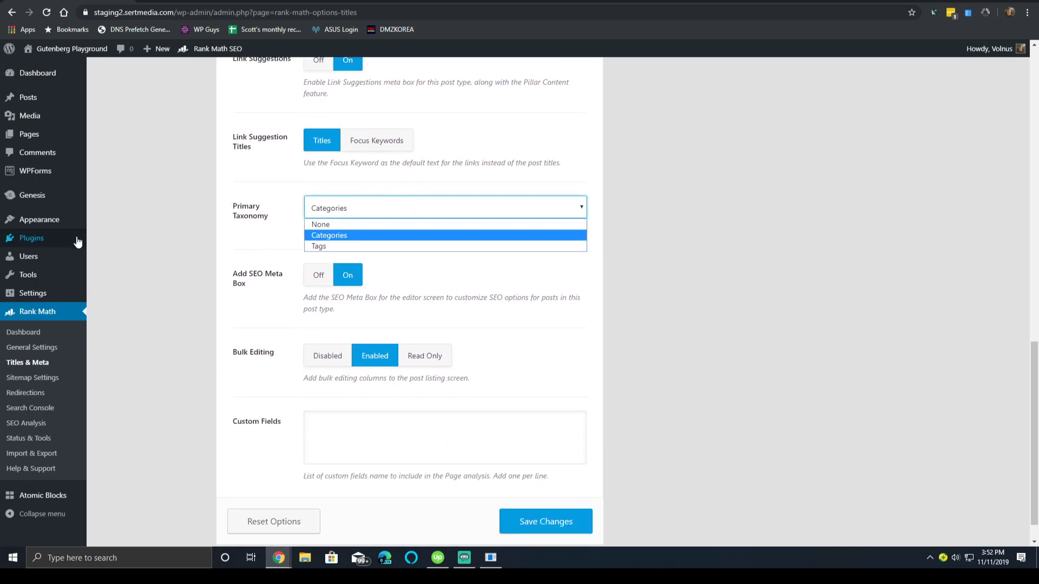
click(206, 369)
scroll(205, 369, down, 1)
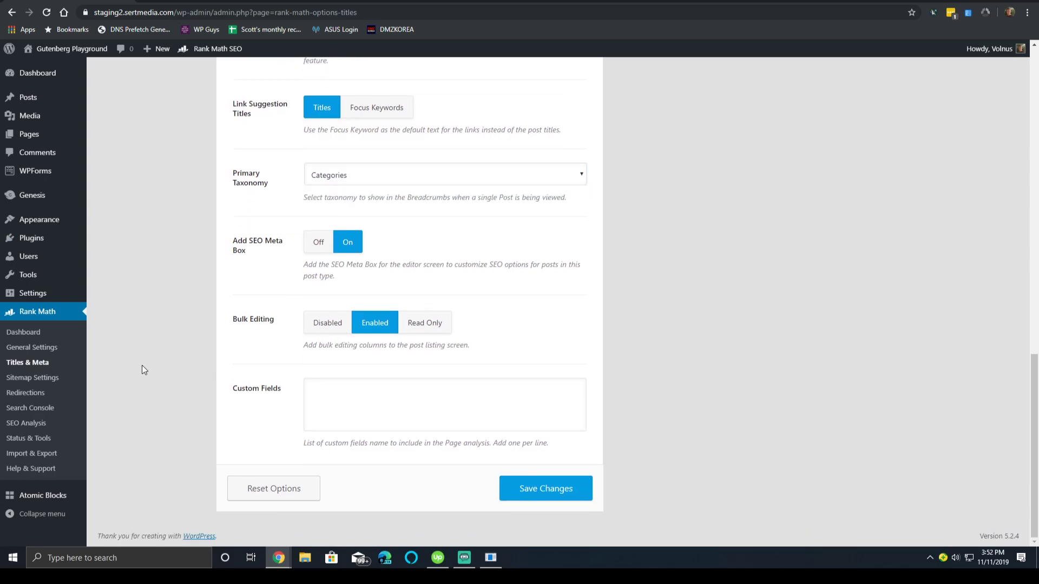
scroll(123, 409, up, 10)
On the Pages tab, set Article Type to Blog Post and leave Rich Snippet Type unchanged.
click(151, 293)
scroll(249, 353, down, 10)
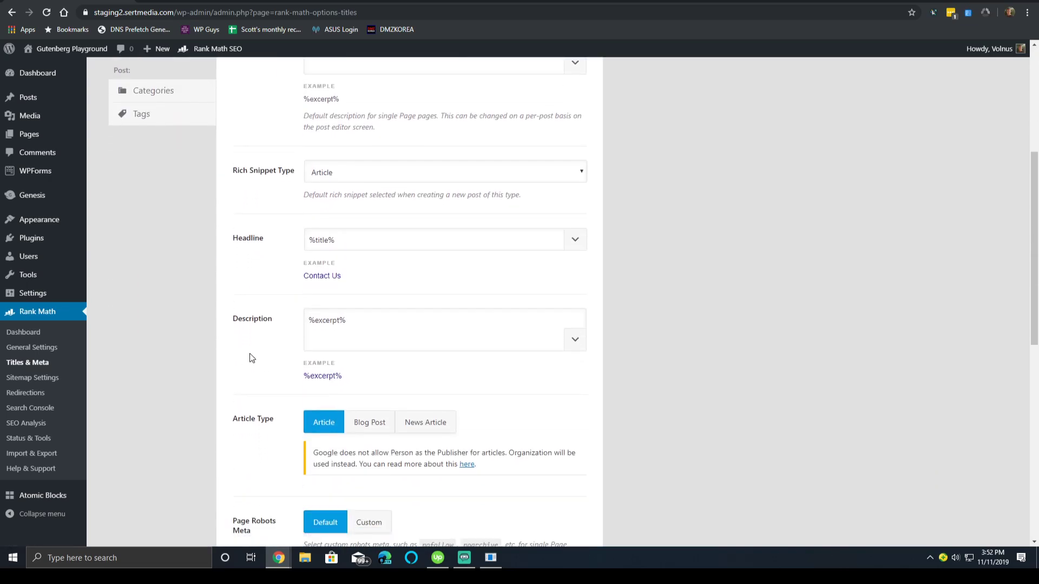
scroll(296, 261, up, 1)
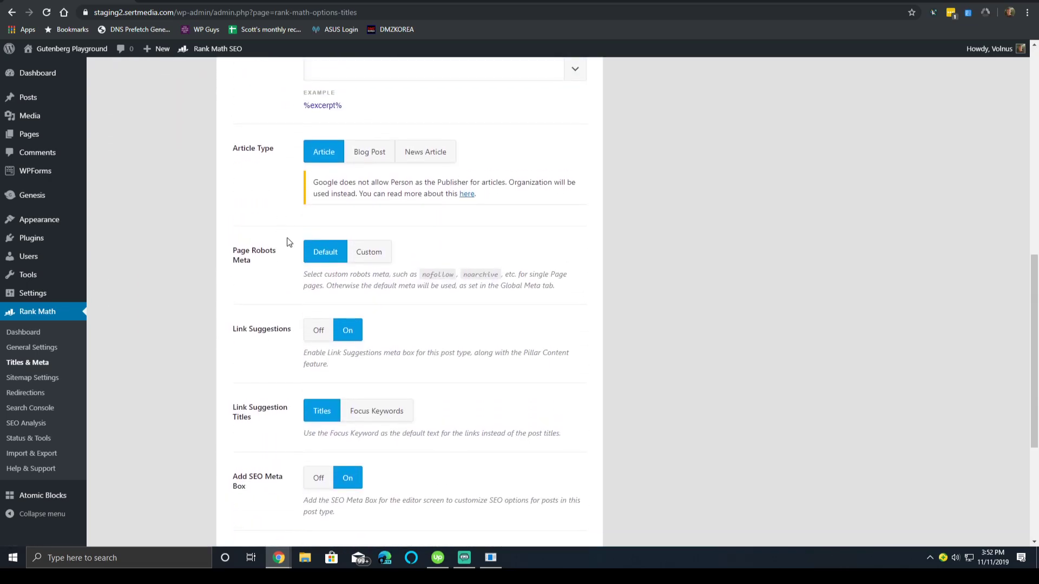
scroll(335, 217, up, 3)
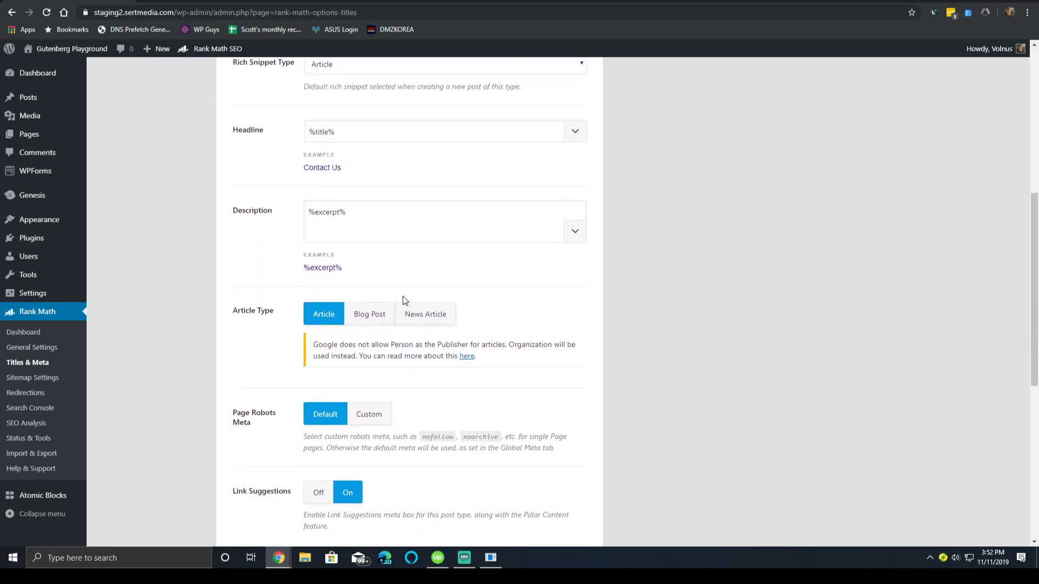
click(366, 316)
click(339, 314)
click(433, 314)
click(382, 314)
scroll(325, 244, up, 4)
click(349, 278)
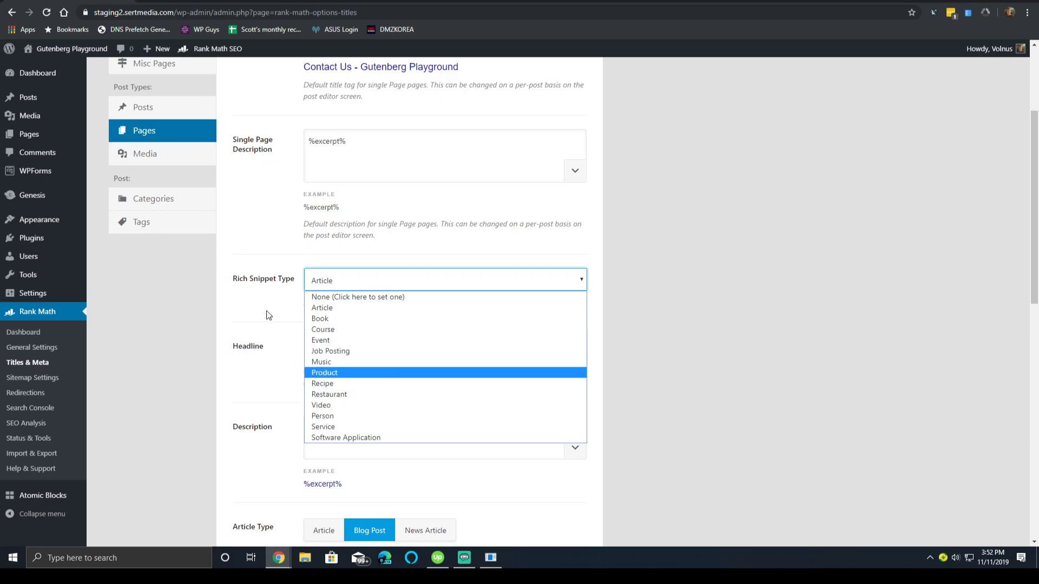
click(246, 344)
click(162, 154)
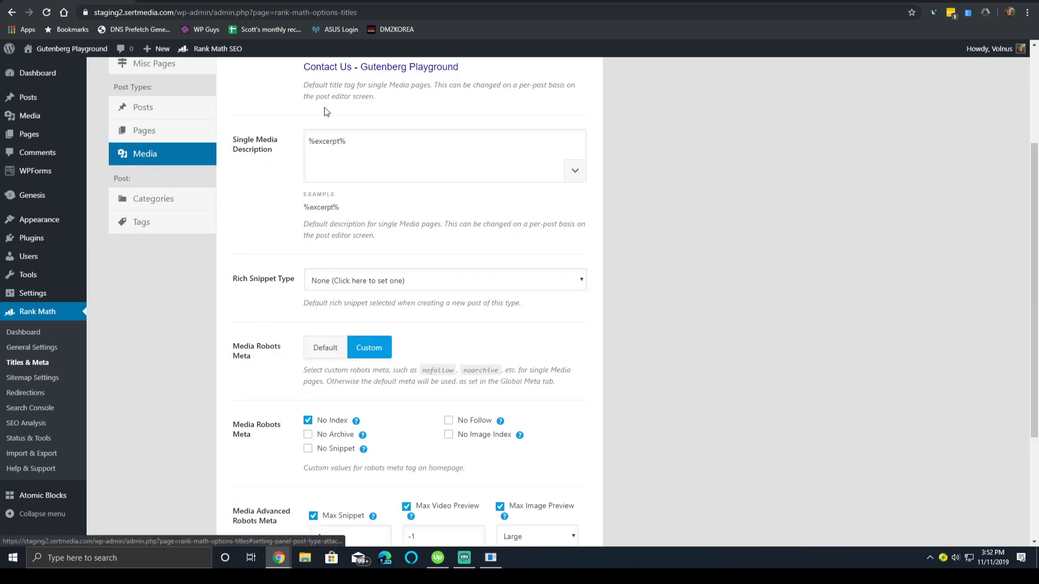
scroll(268, 253, up, 3)
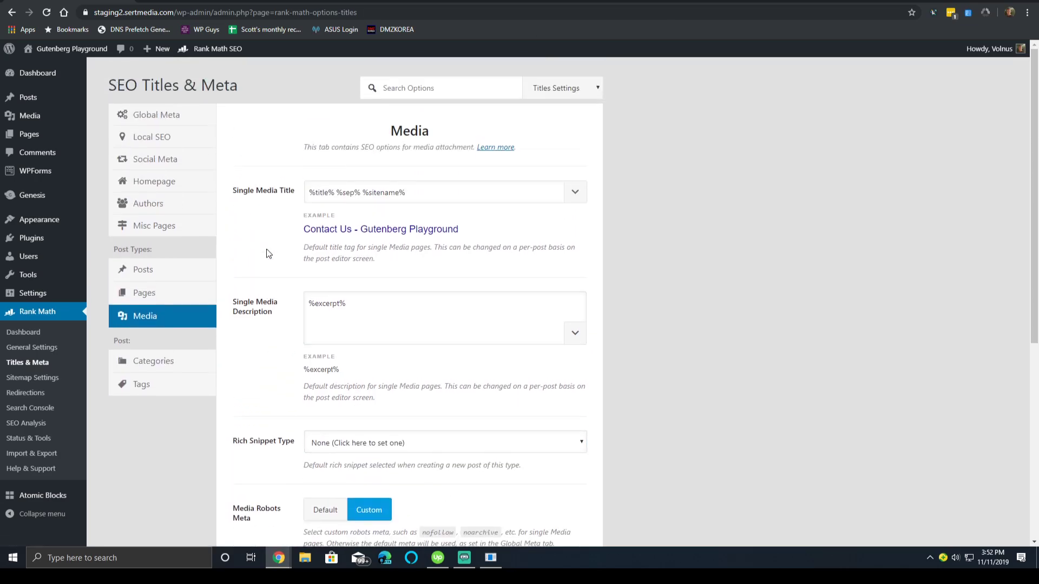
scroll(262, 265, down, 6)
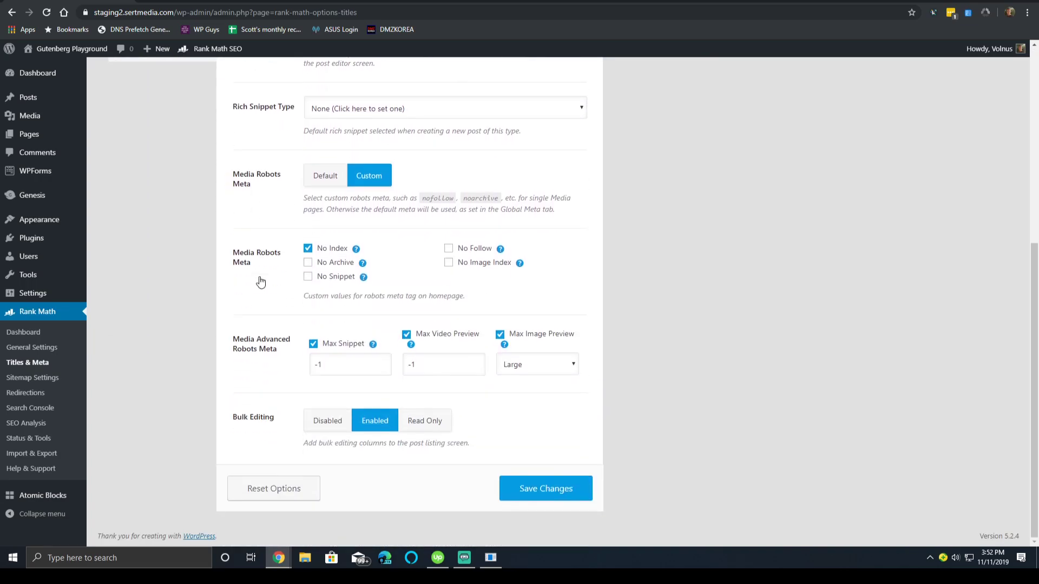
scroll(257, 325, up, 3)
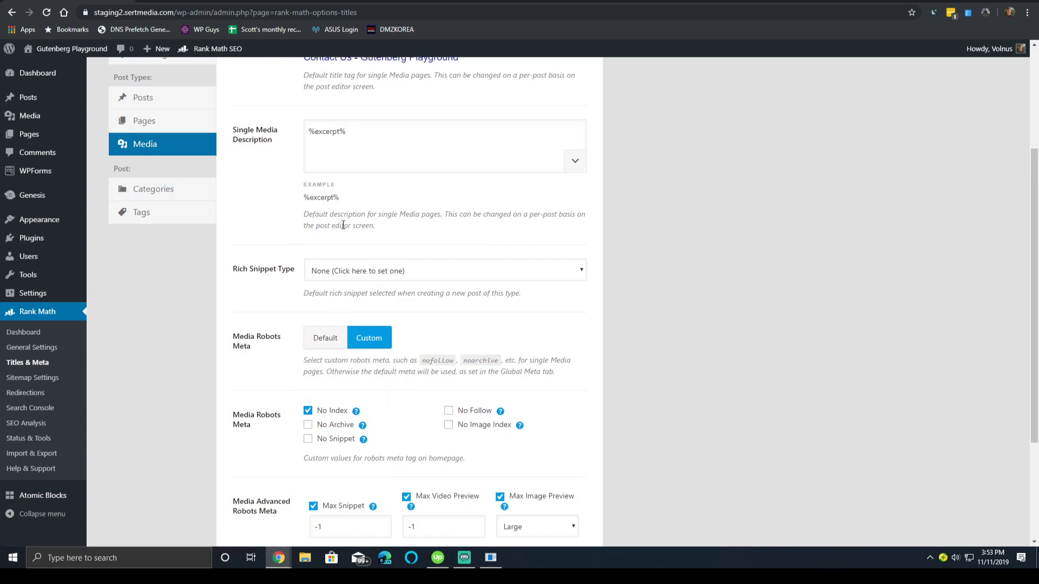
click(405, 272)
click(244, 239)
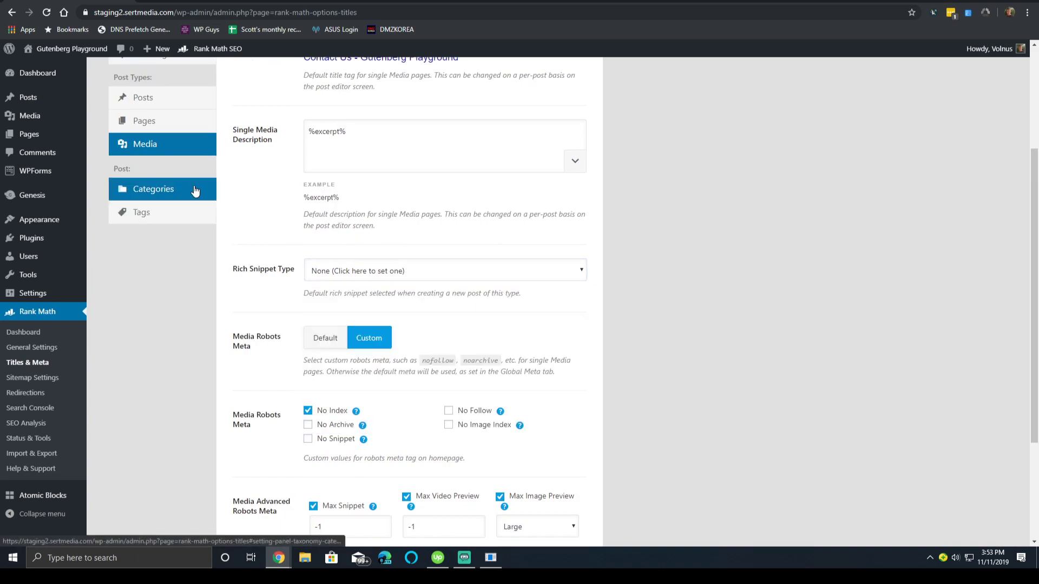
Open the Categories tab and review its robots meta and SEO Meta Box settings.
click(152, 189)
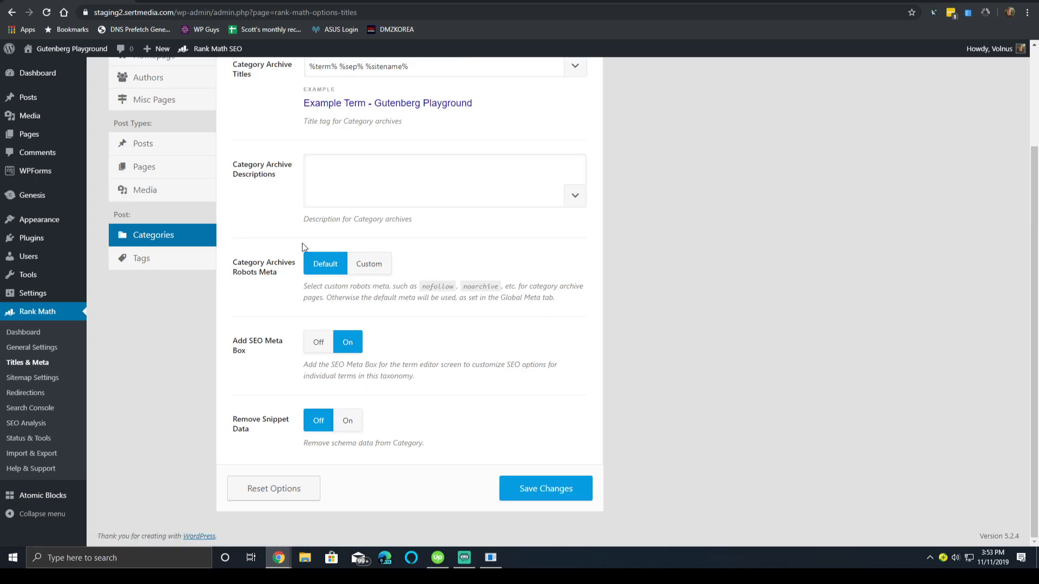
scroll(303, 244, up, 3)
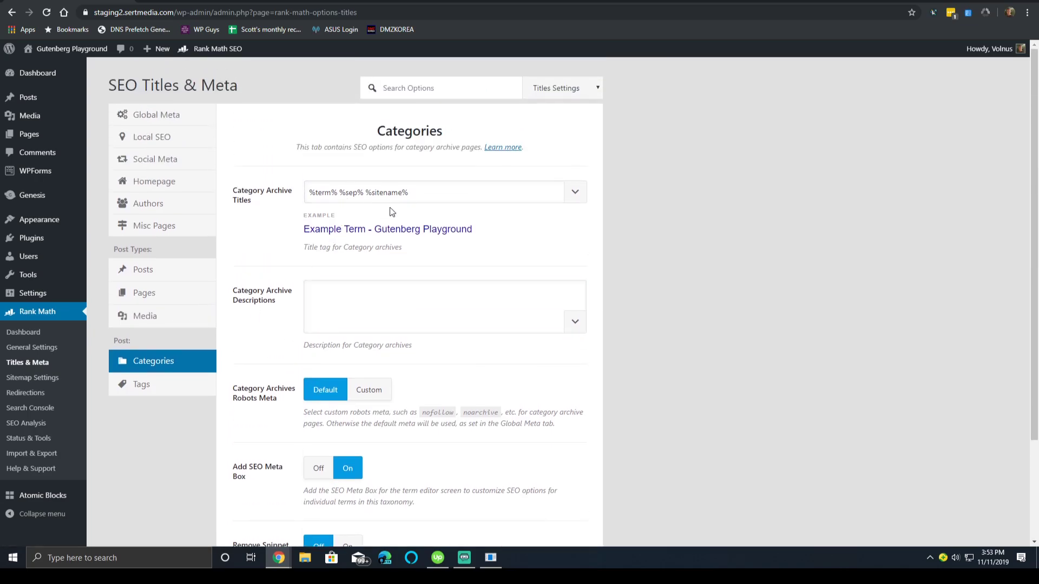
scroll(476, 292, down, 3)
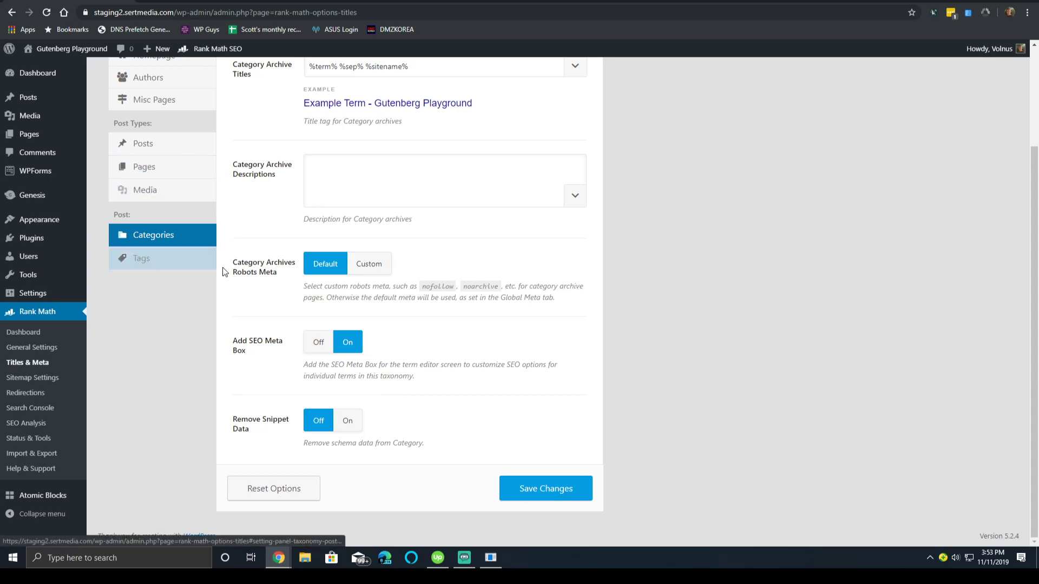
Clear No Index in the Tag Archives Robots Meta and save the Tags settings.
click(190, 267)
scroll(283, 320, down, 3)
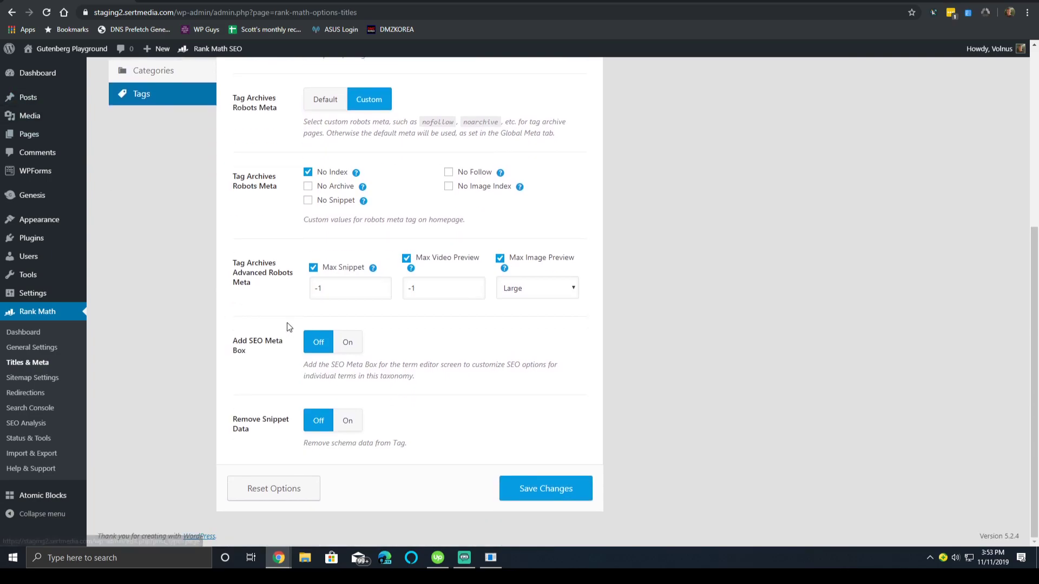
click(430, 444)
scroll(583, 183, up, 2)
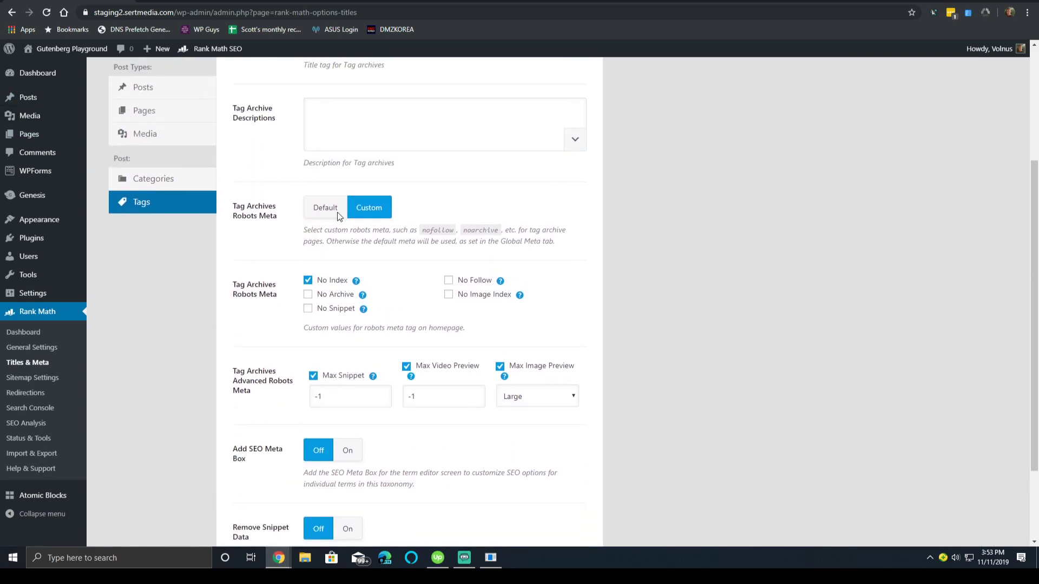
scroll(319, 289, up, 3)
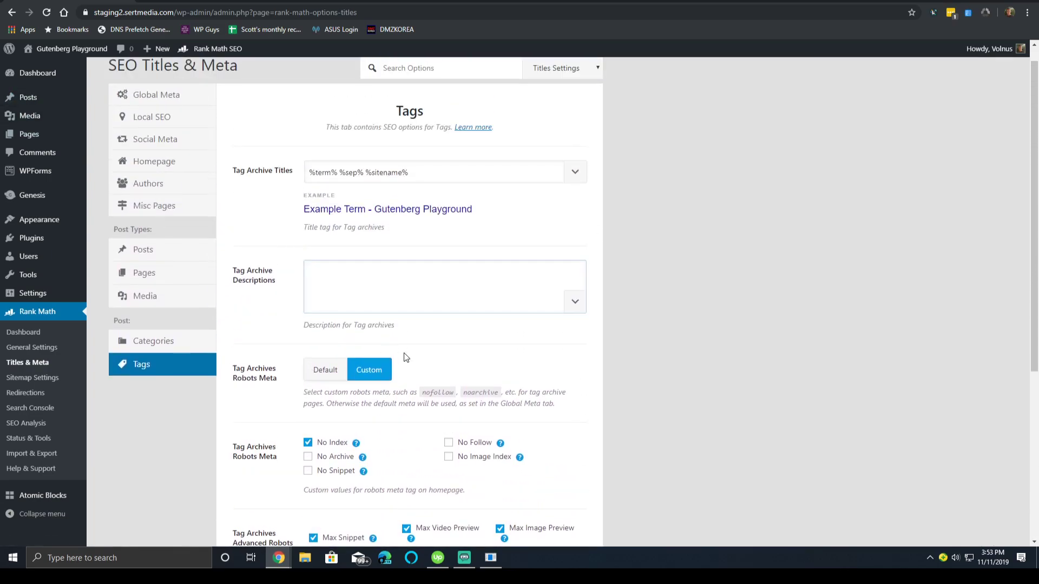
click(340, 436)
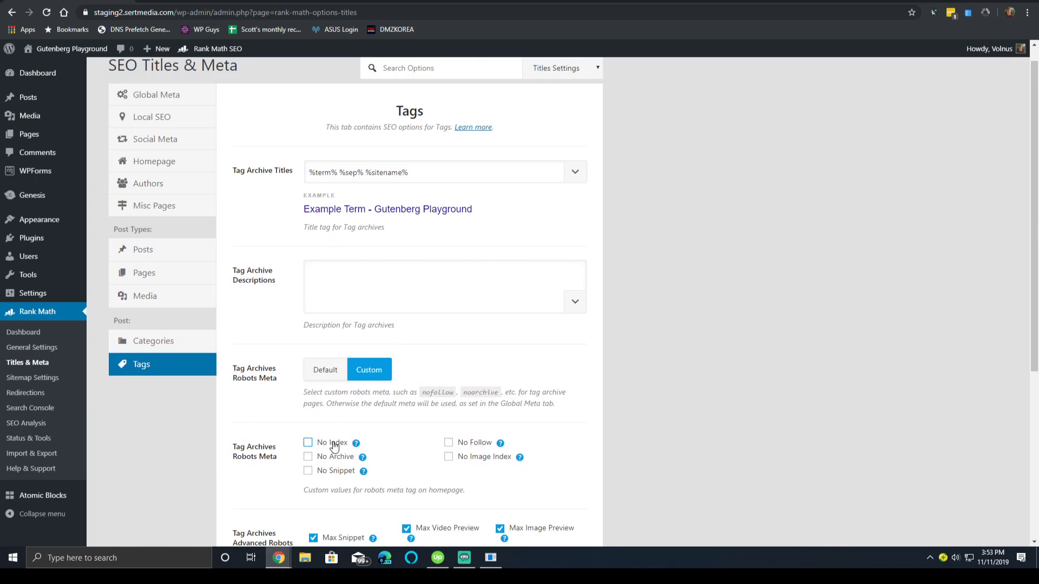
scroll(654, 406, down, 4)
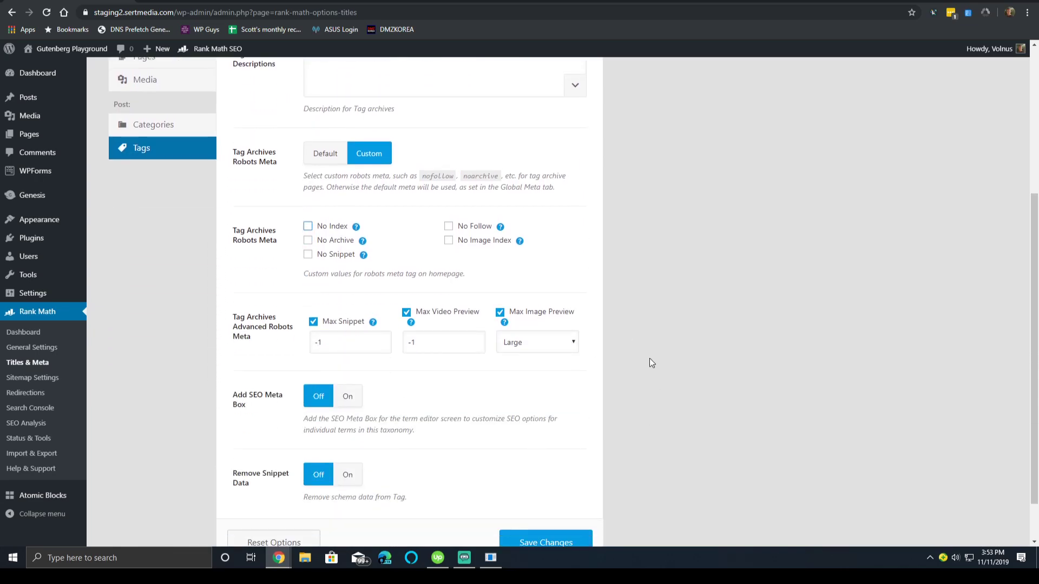
scroll(650, 359, down, 1)
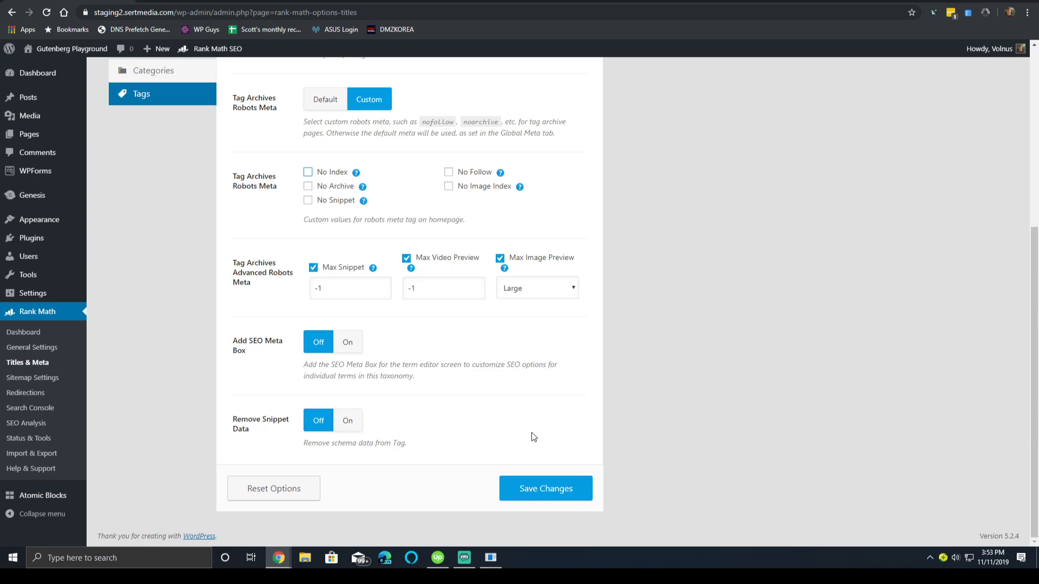
click(529, 490)
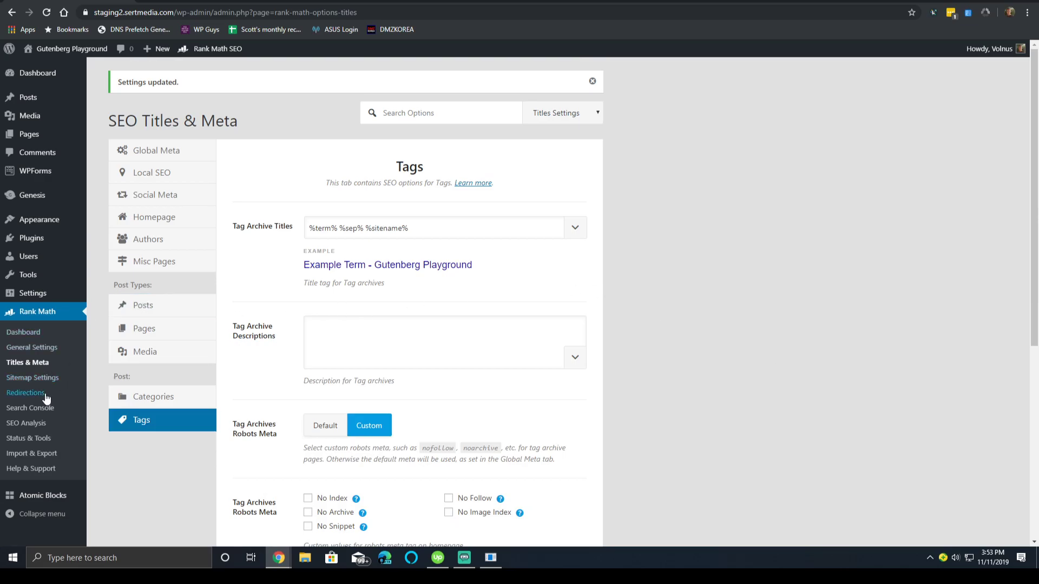
Open Sitemap Settings and select the 200 value in Links Per Sitemap.
click(70, 378)
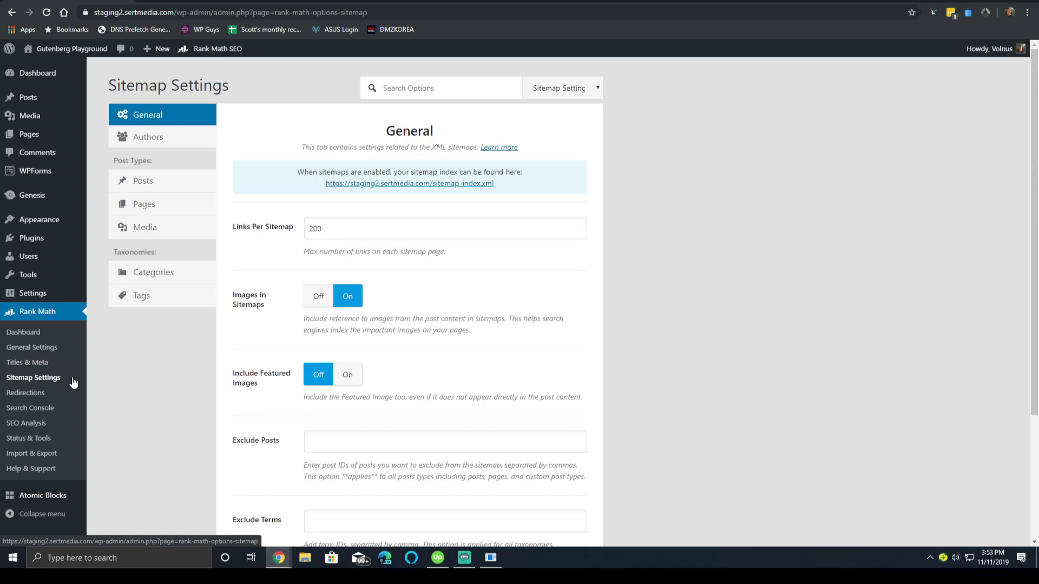
click(363, 227)
drag(260, 228, 251, 231)
click(354, 233)
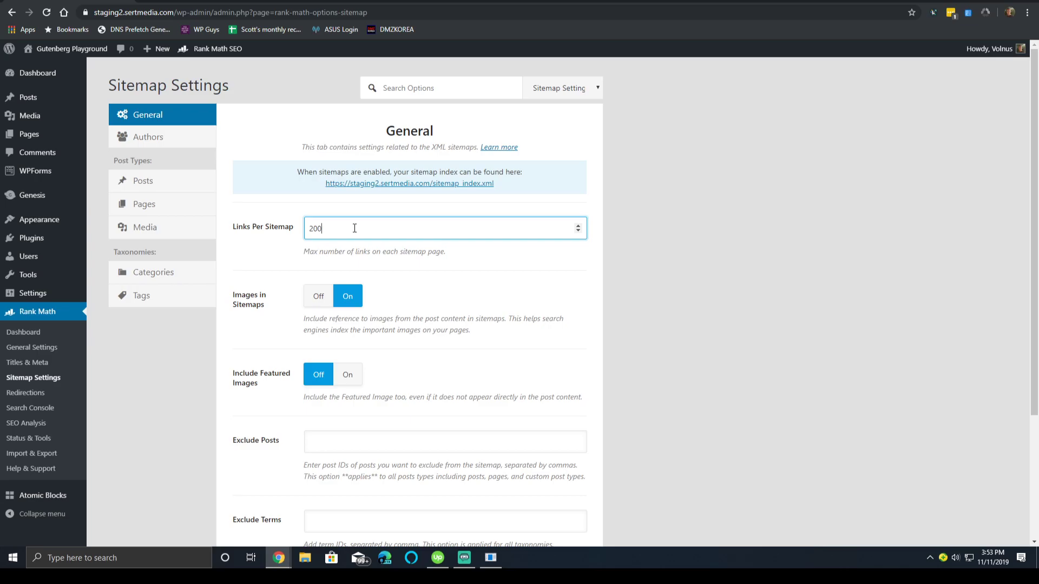
double_click(362, 233)
scroll(269, 276, down, 3)
scroll(269, 274, up, 2)
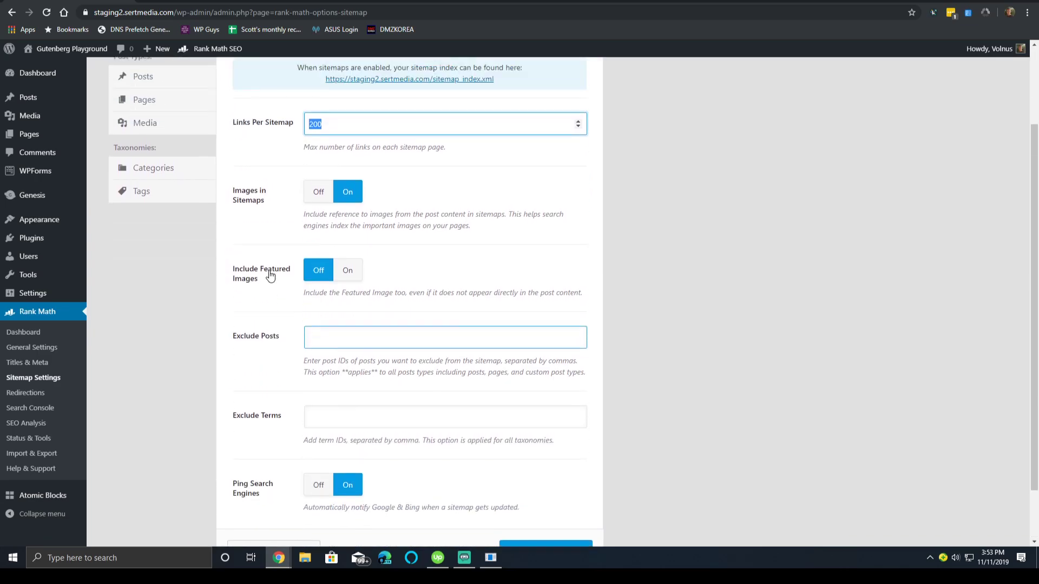
scroll(269, 271, up, 1)
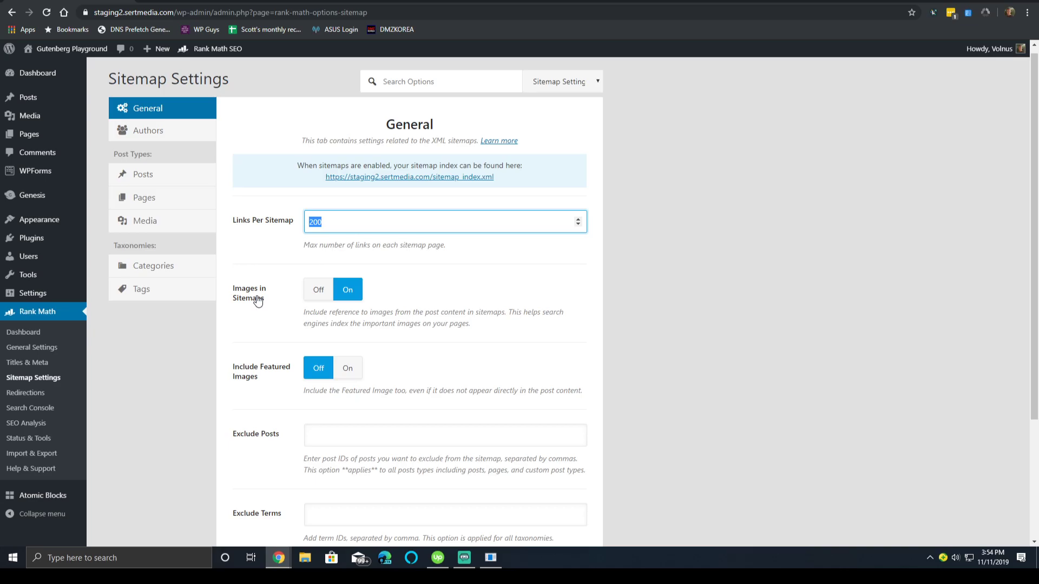
Switch Include Featured Images to On in the General sitemap settings.
click(347, 370)
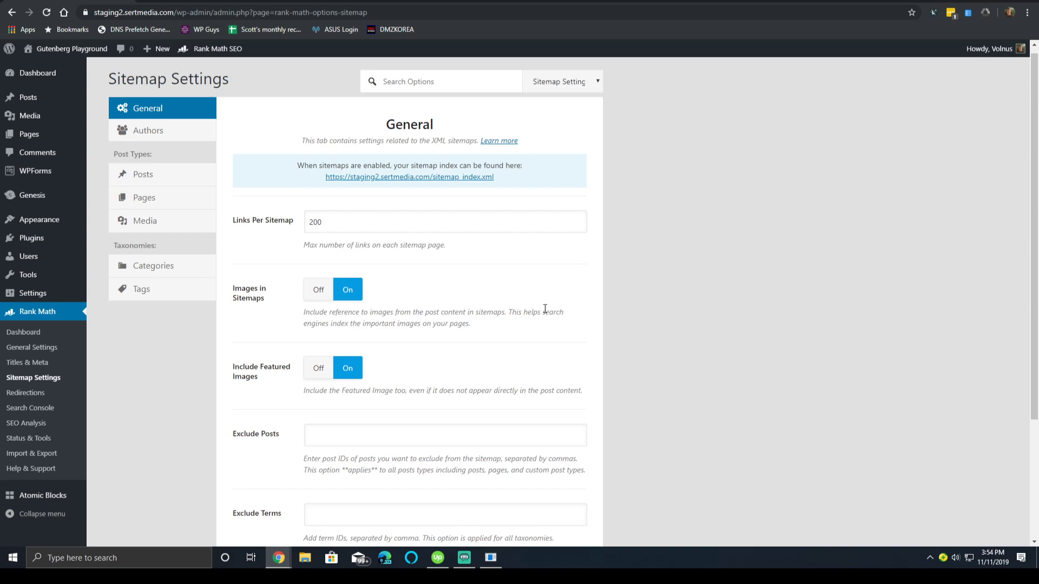
scroll(531, 323, down, 3)
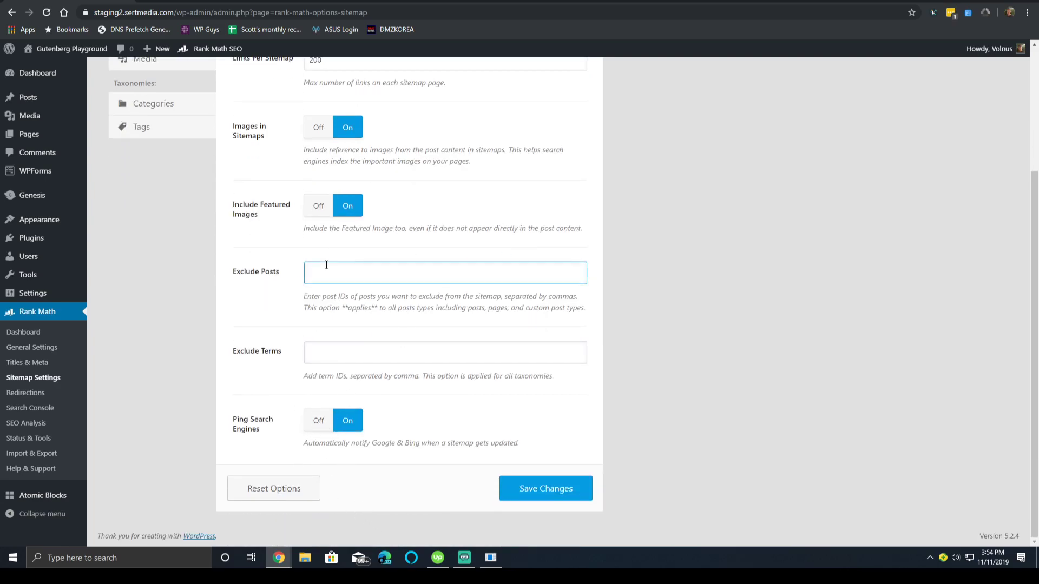
click(327, 343)
click(309, 273)
scroll(253, 257, up, 3)
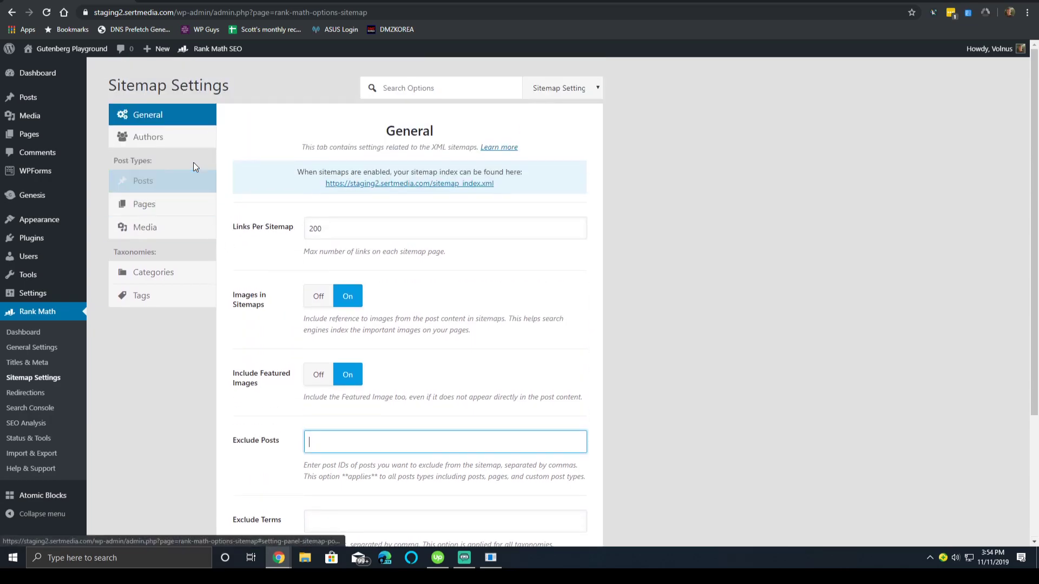
Look over the Authors sitemap options, then show the Posts sitemap tab.
click(203, 139)
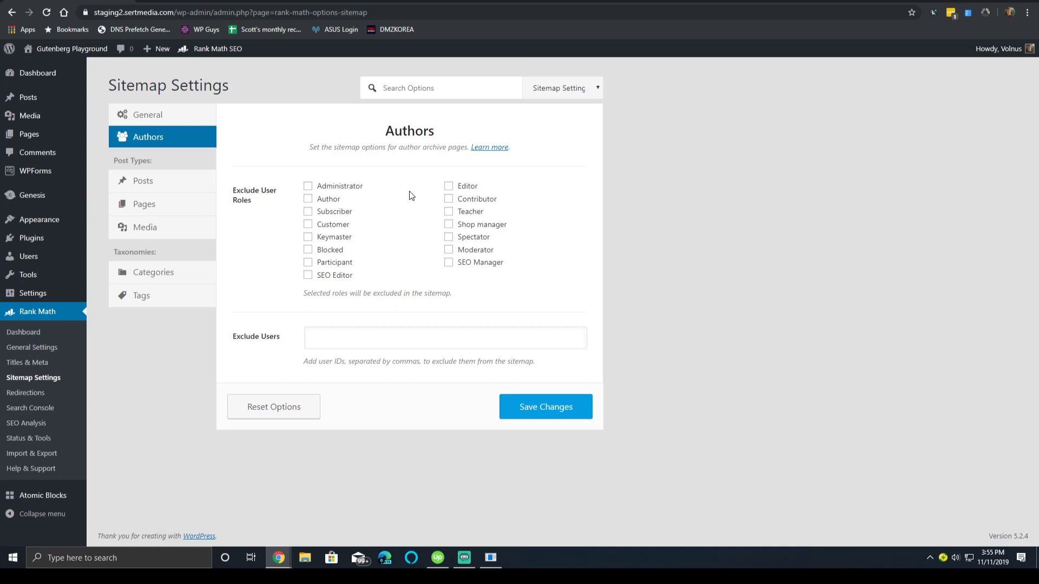
click(183, 187)
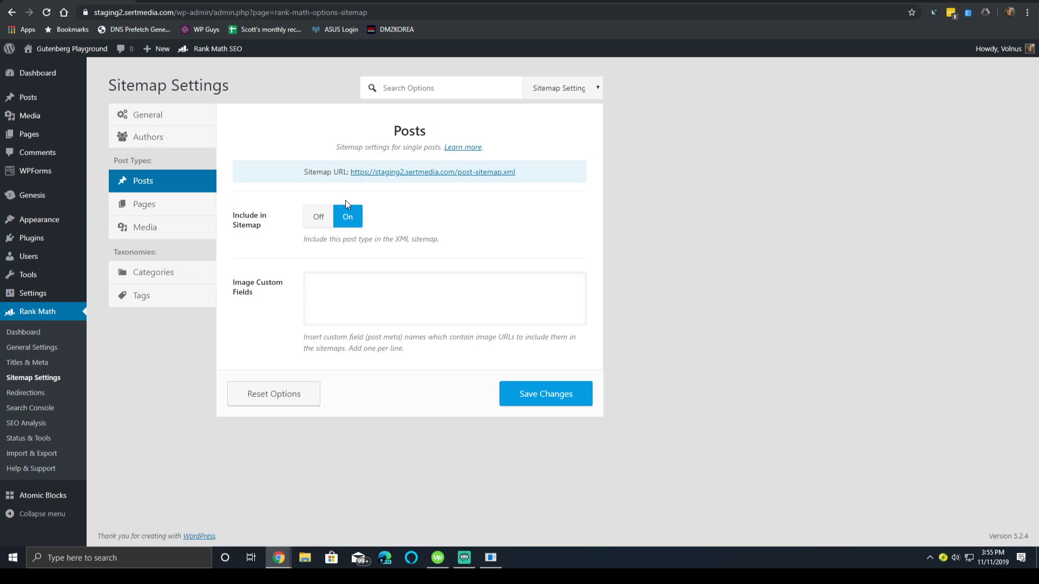
Look through the Pages and Media sitemap options, ending on the Categories tab.
click(362, 303)
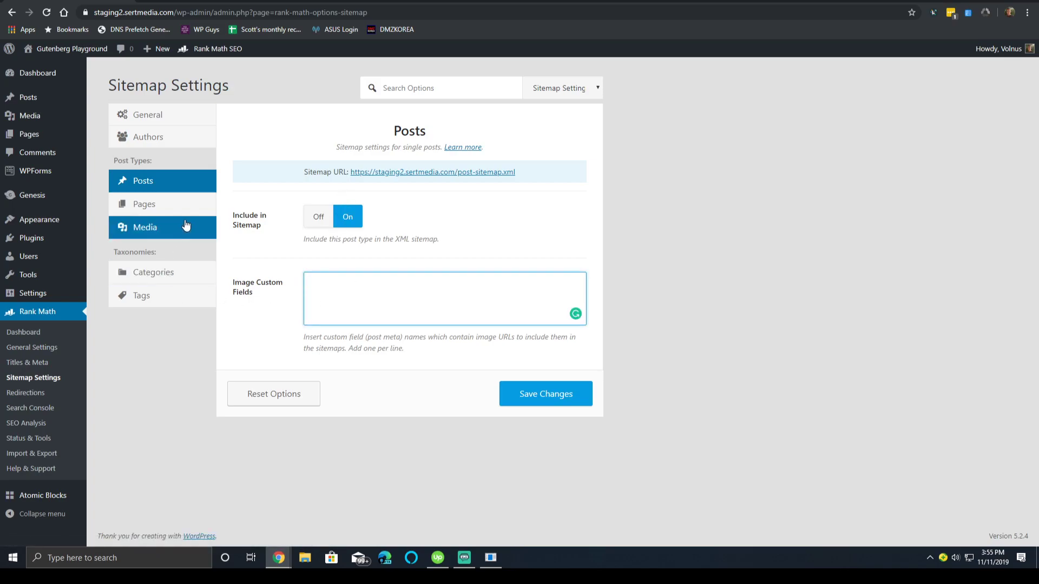
click(162, 204)
click(162, 232)
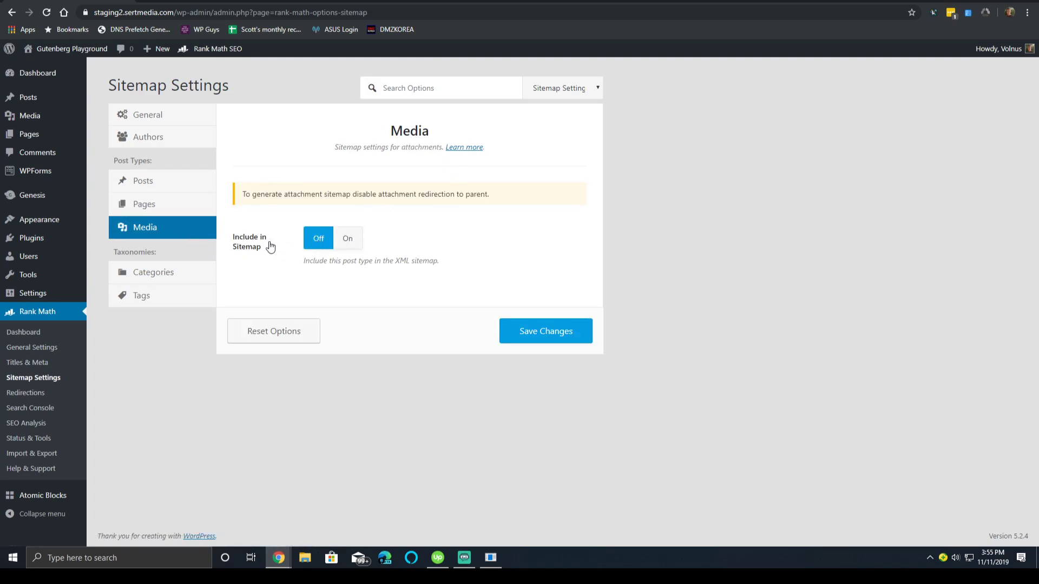
click(211, 272)
click(172, 227)
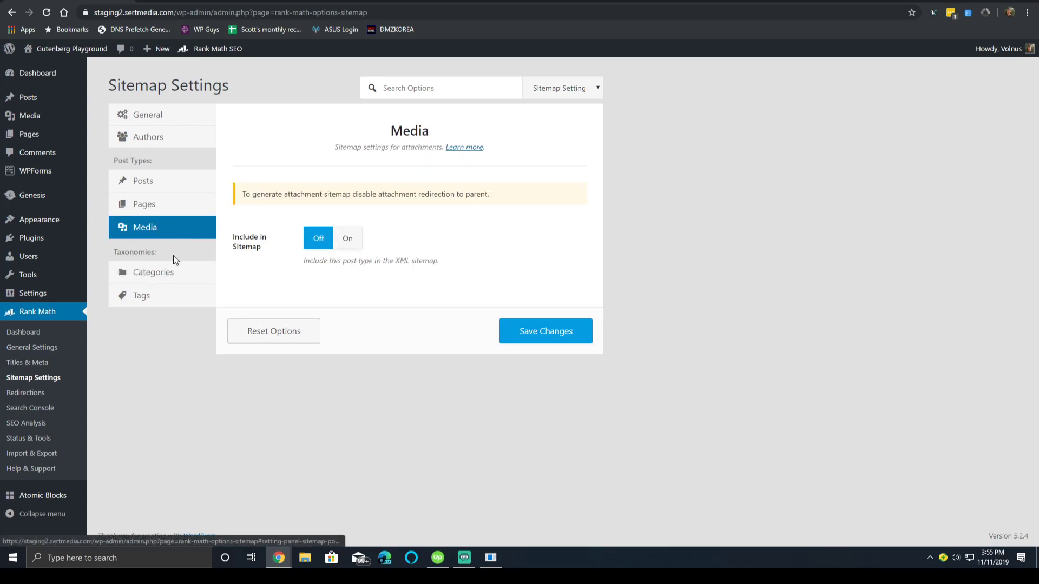
click(162, 273)
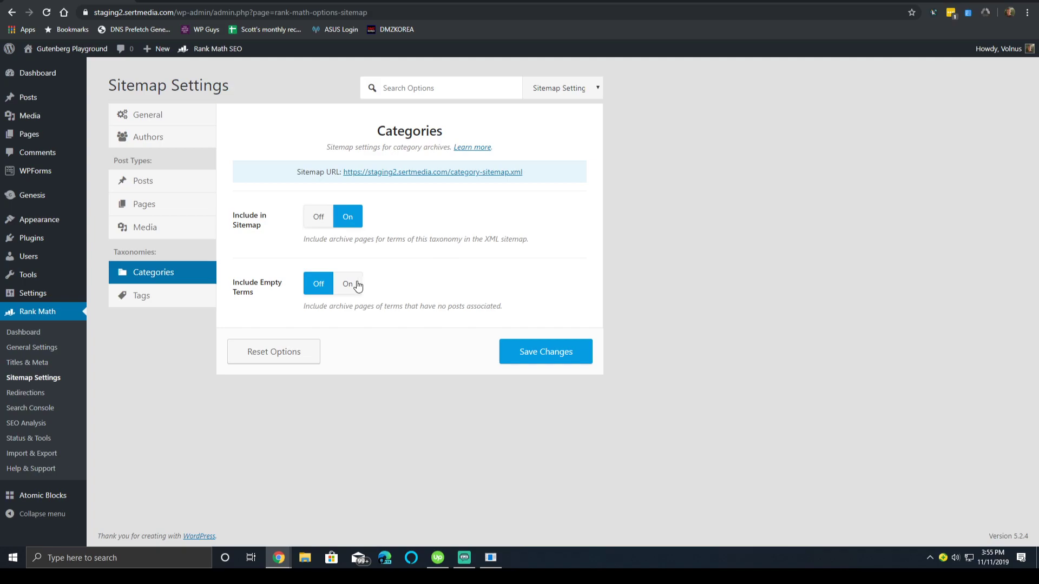
Turn on Include in Sitemap for tags and save the sitemap settings.
click(153, 299)
click(339, 195)
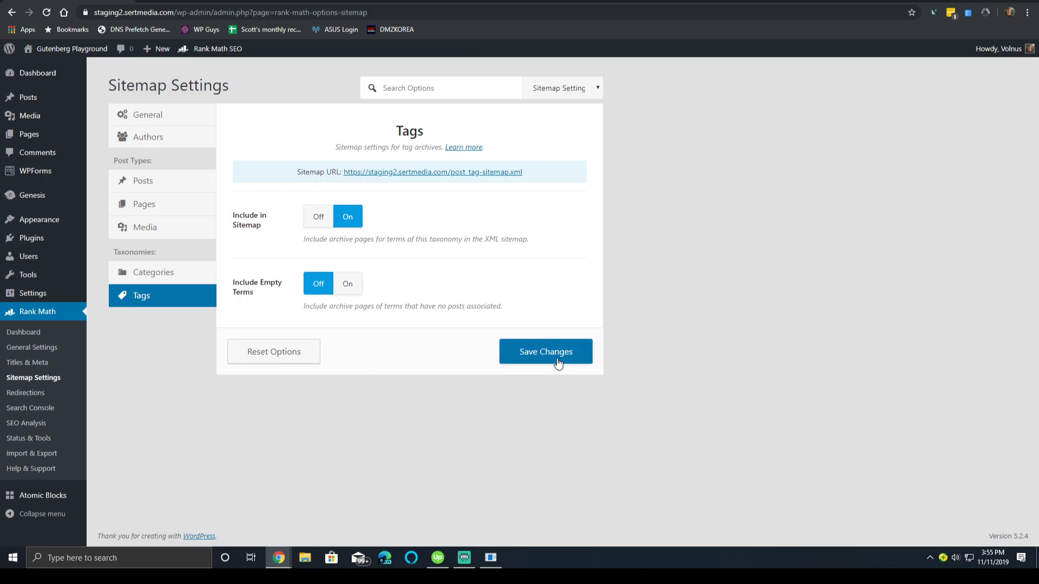
click(555, 358)
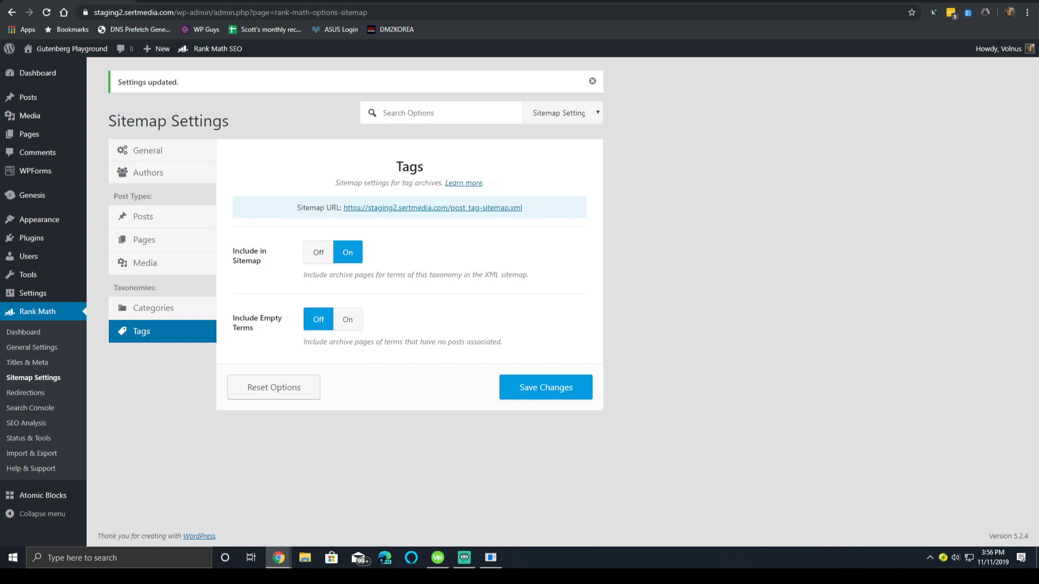
Open Rank Math's Redirections page, which shows no redirections added yet.
click(26, 393)
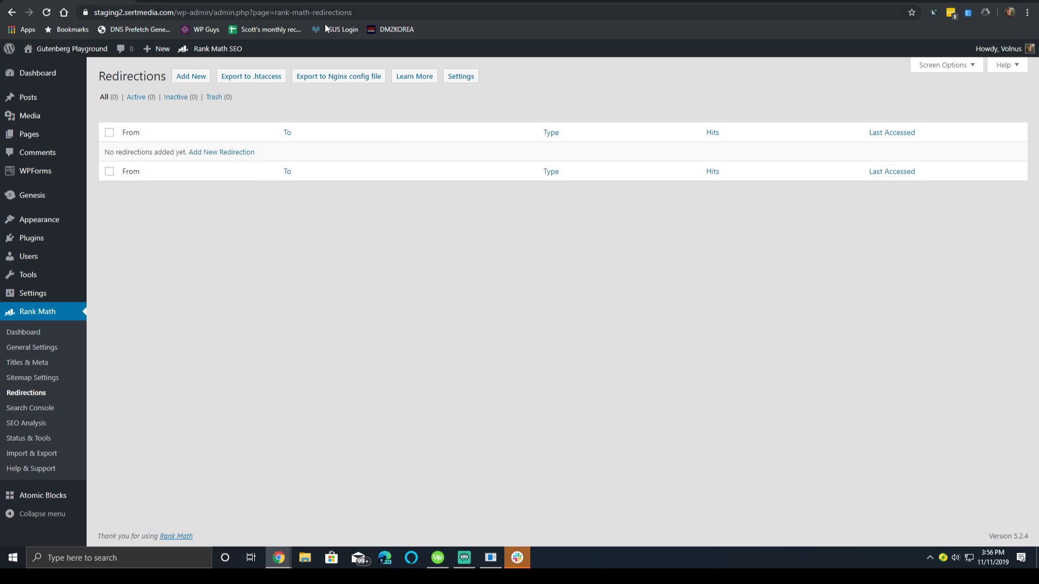
Move from the Redirections settings through Search Console to Rank Math's SEO Analysis page.
click(461, 76)
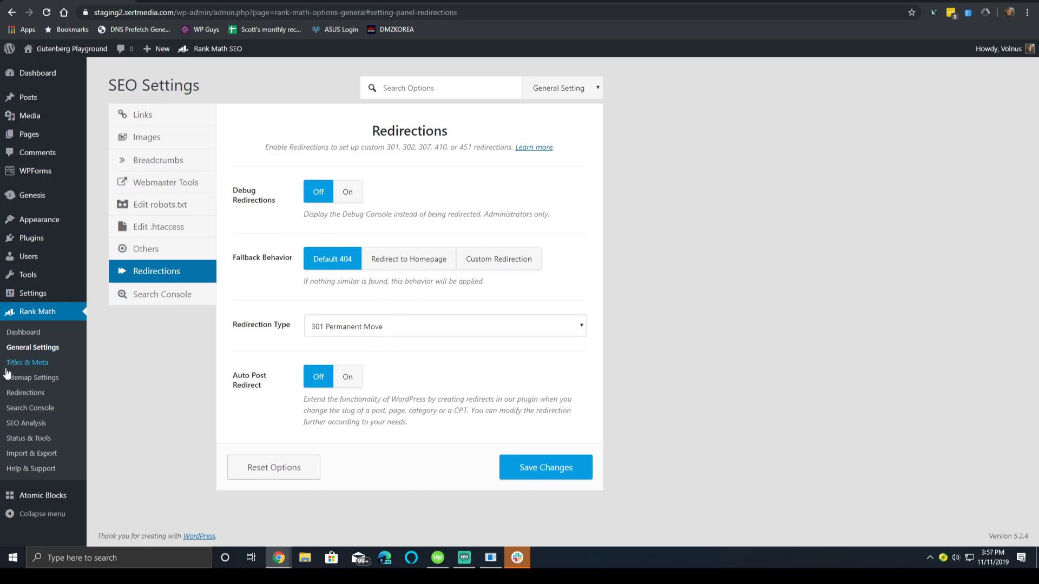
click(49, 413)
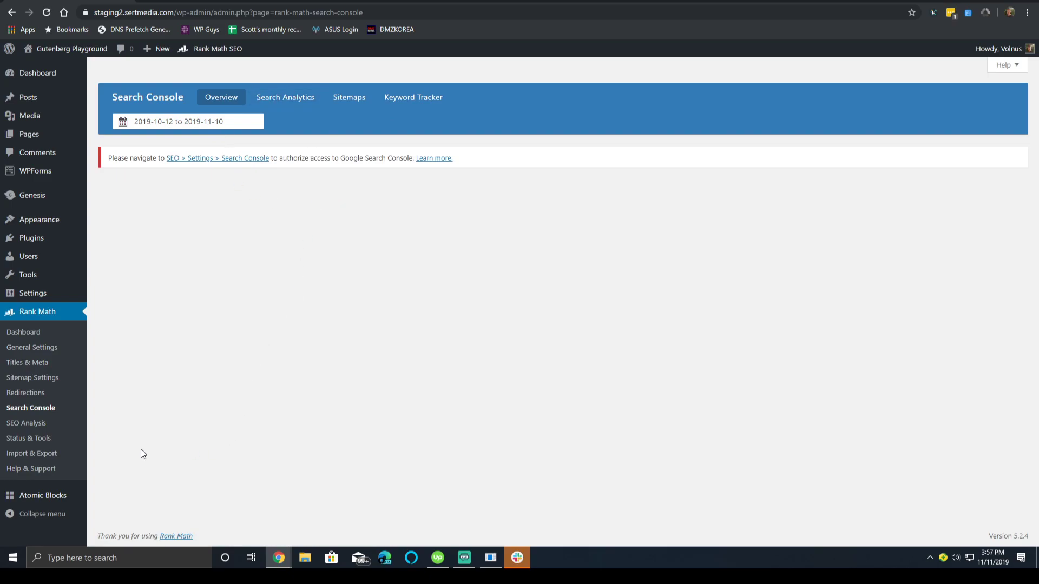
click(56, 428)
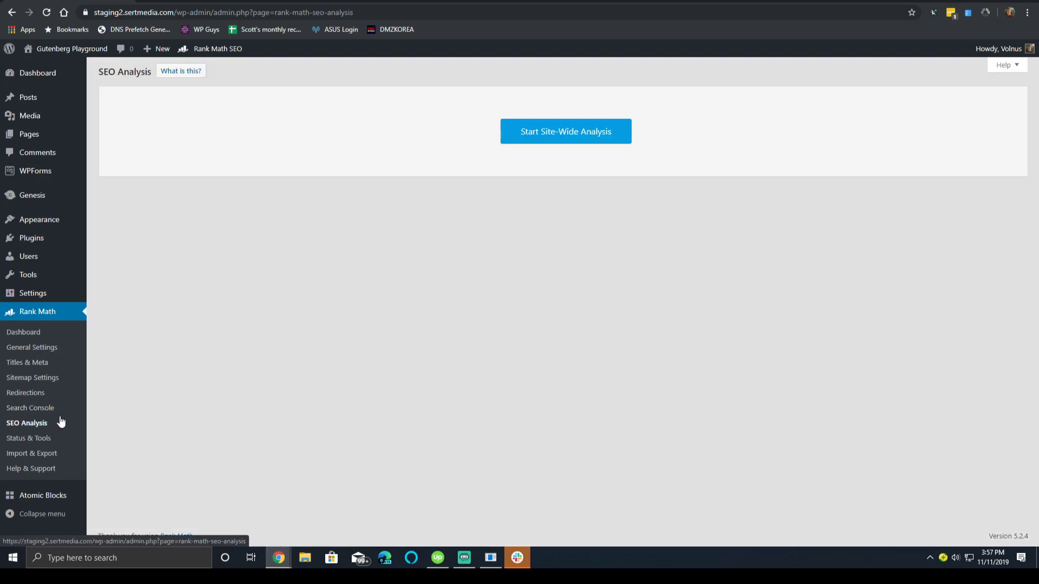
Run the site-wide analysis and review the Basic SEO results: 69/100, 19 passed, 14 failed.
click(586, 133)
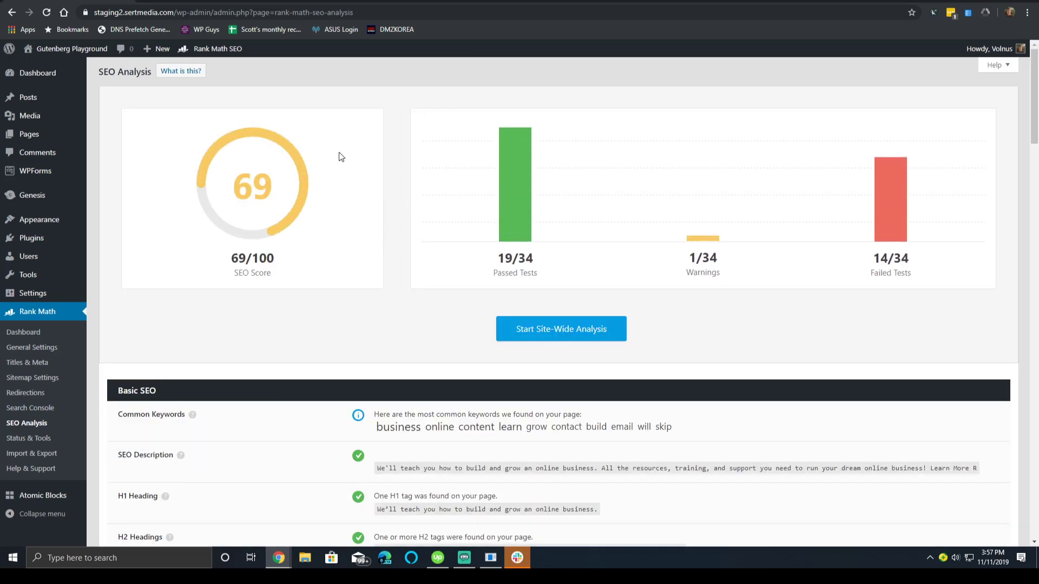
scroll(341, 157, down, 4)
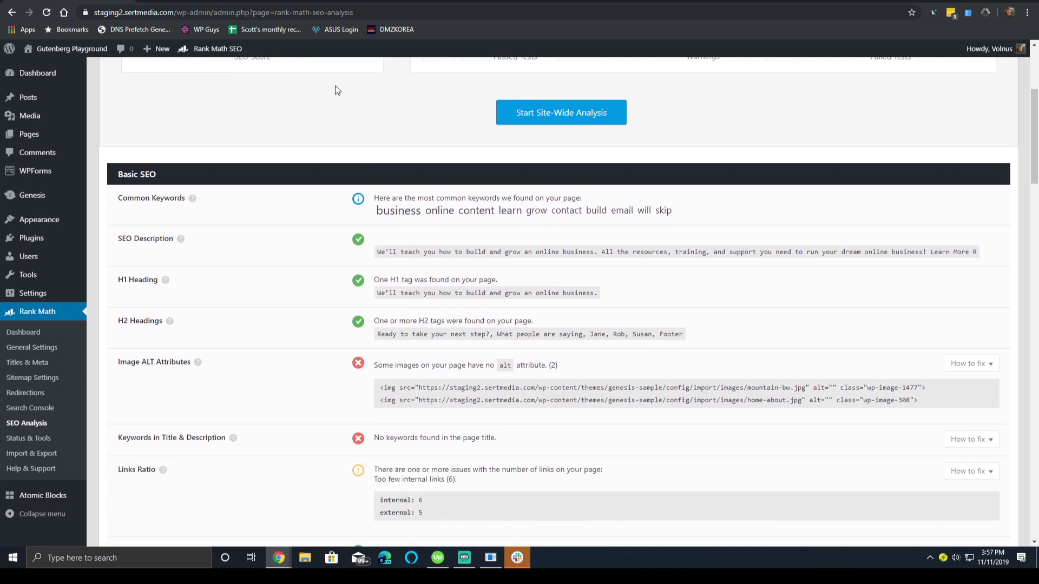
scroll(383, 114, down, 3)
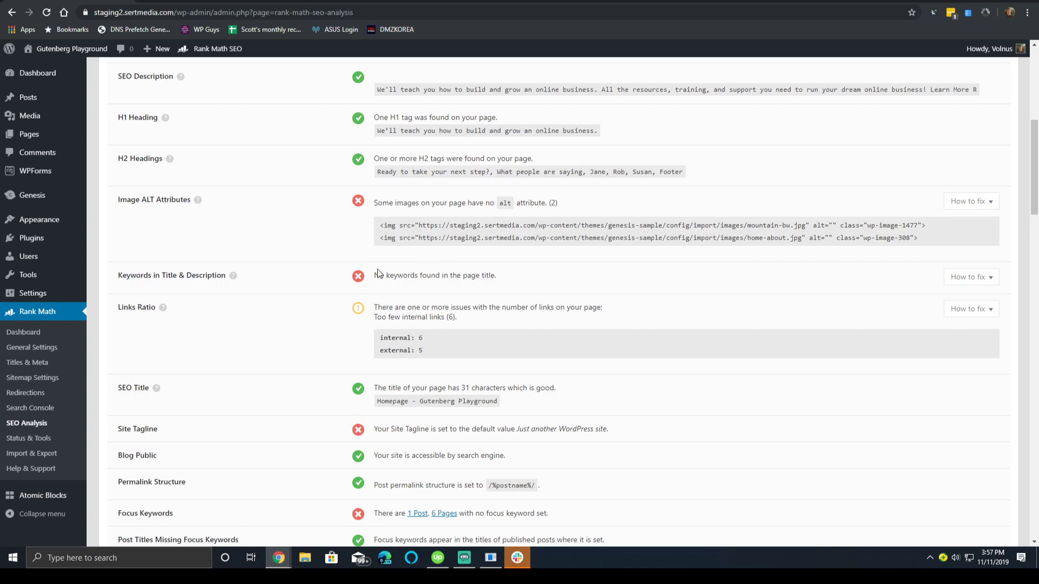
scroll(426, 278, up, 3)
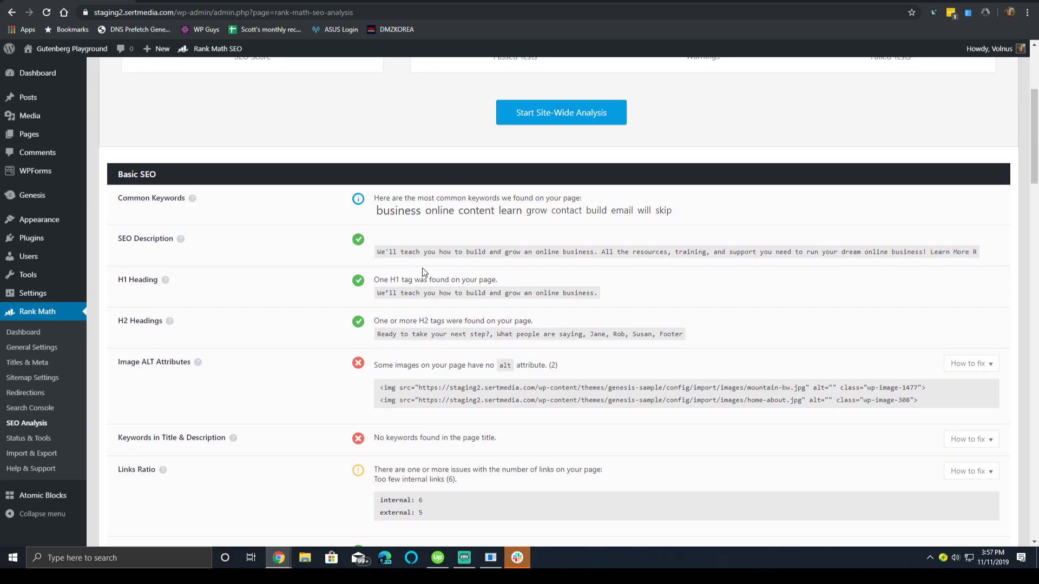
scroll(422, 271, down, 4)
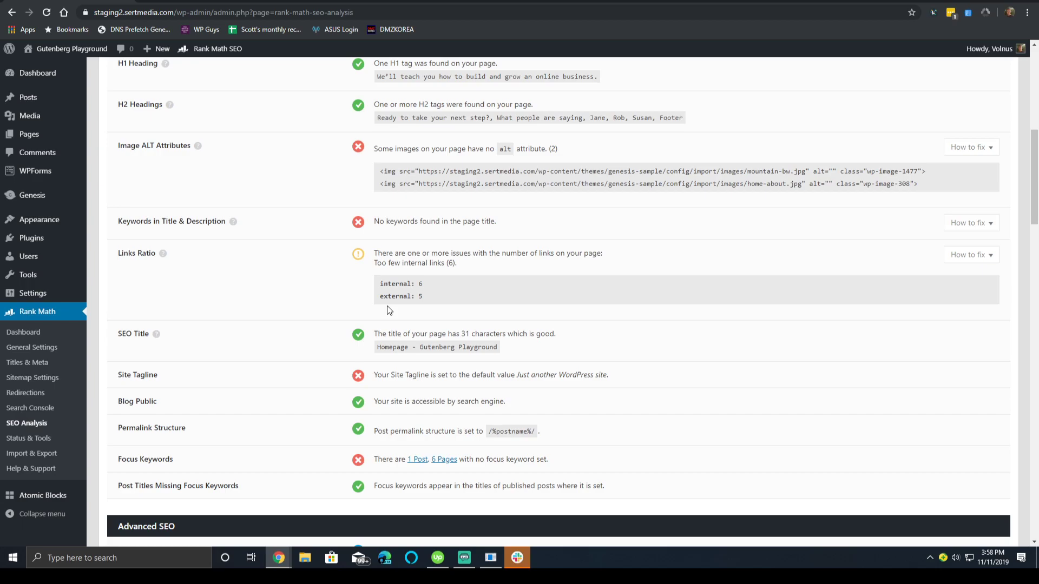
scroll(443, 424, down, 5)
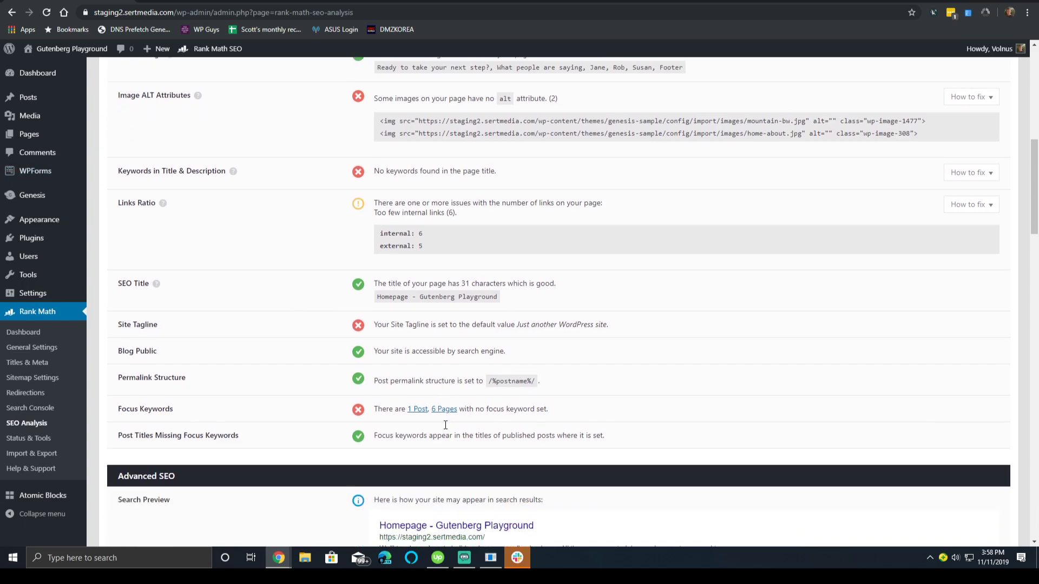
scroll(479, 389, down, 3)
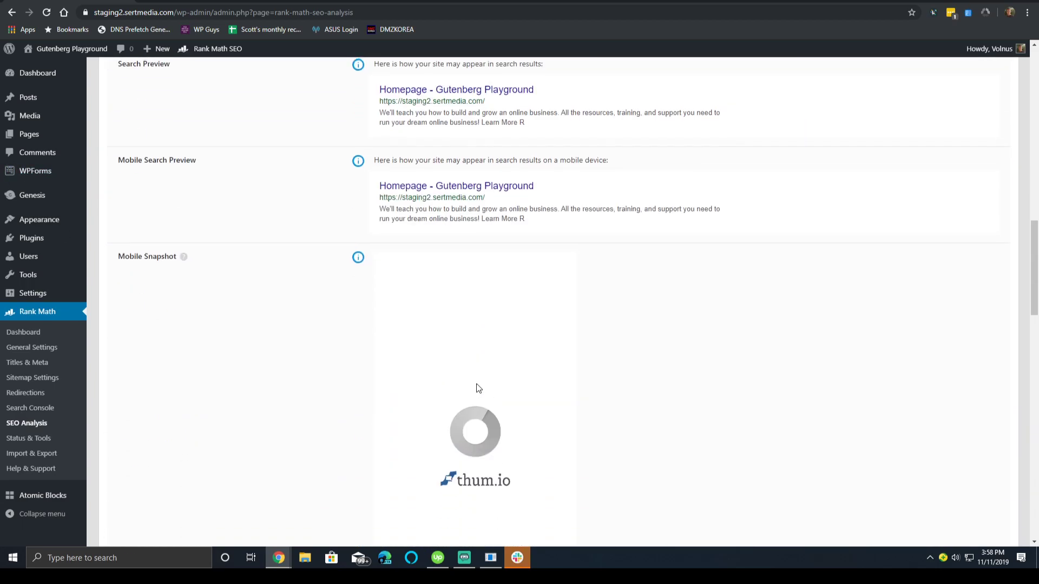
scroll(454, 292, up, 2)
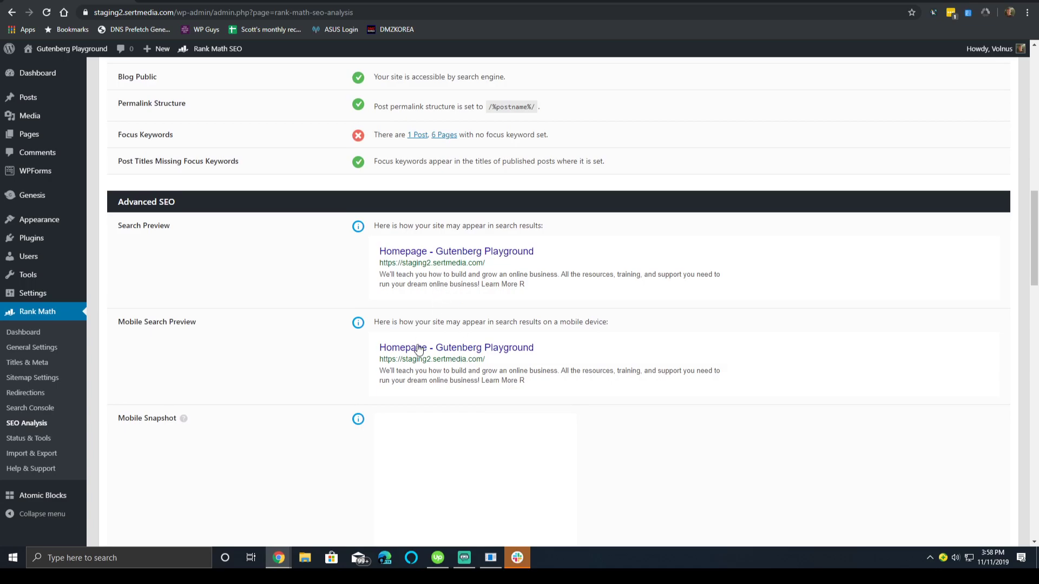
scroll(414, 355, down, 5)
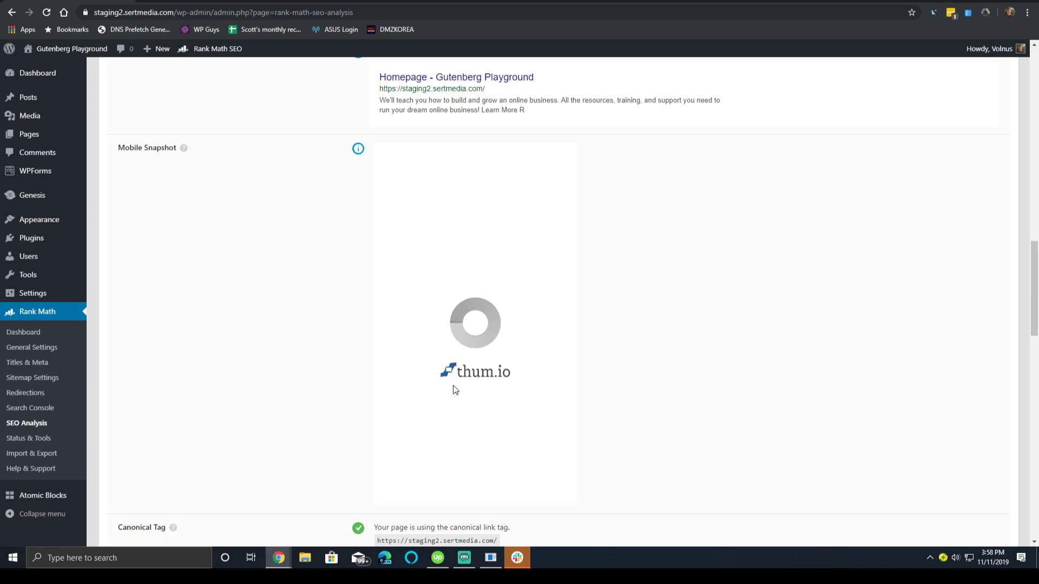
scroll(336, 205, down, 2)
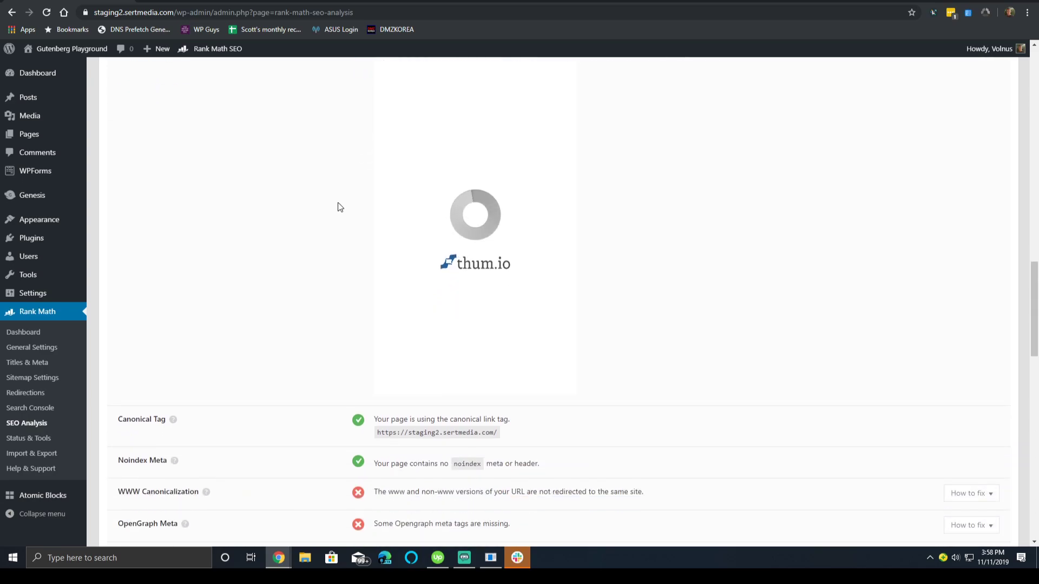
scroll(338, 206, up, 2)
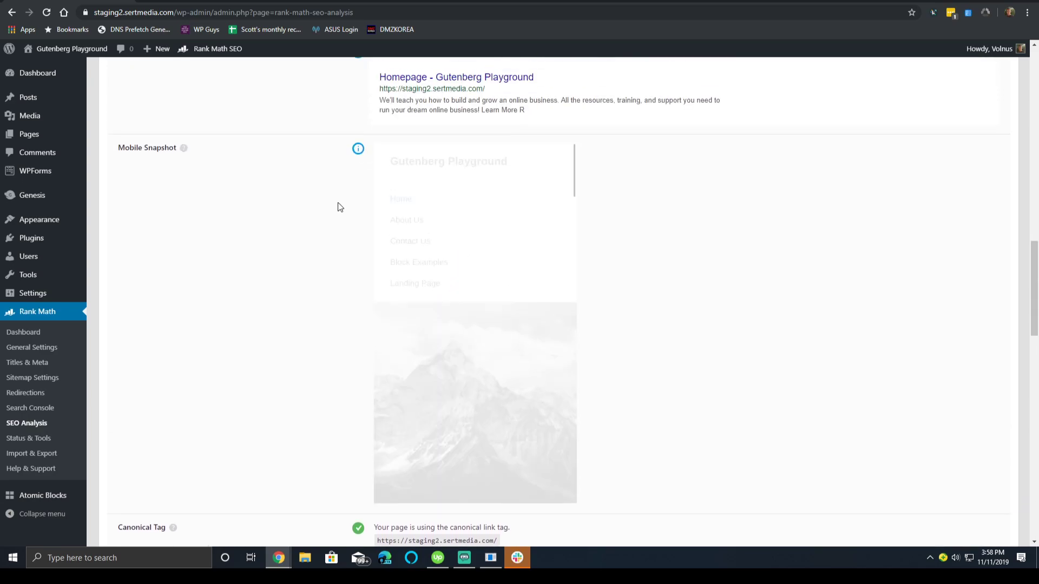
scroll(448, 247, down, 4)
scroll(451, 249, down, 2)
scroll(450, 247, up, 8)
scroll(393, 271, down, 4)
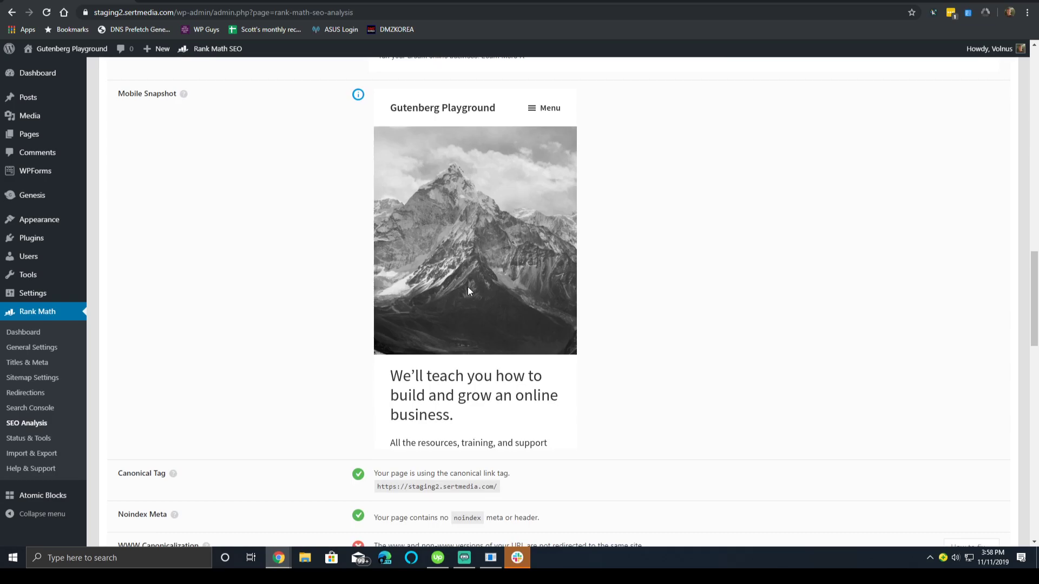
scroll(468, 287, down, 5)
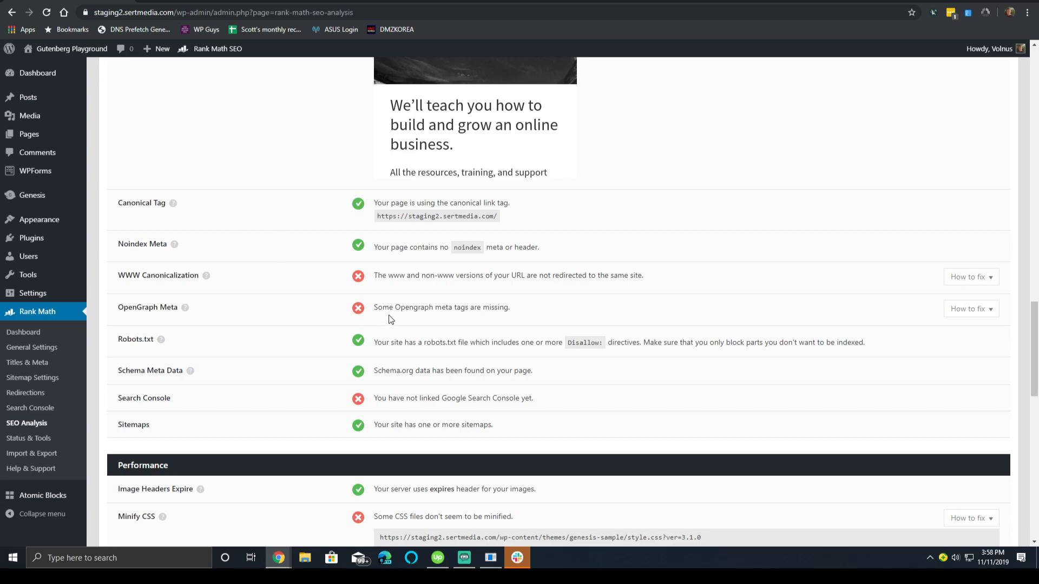
drag(395, 271, 484, 248)
triple_click(557, 277)
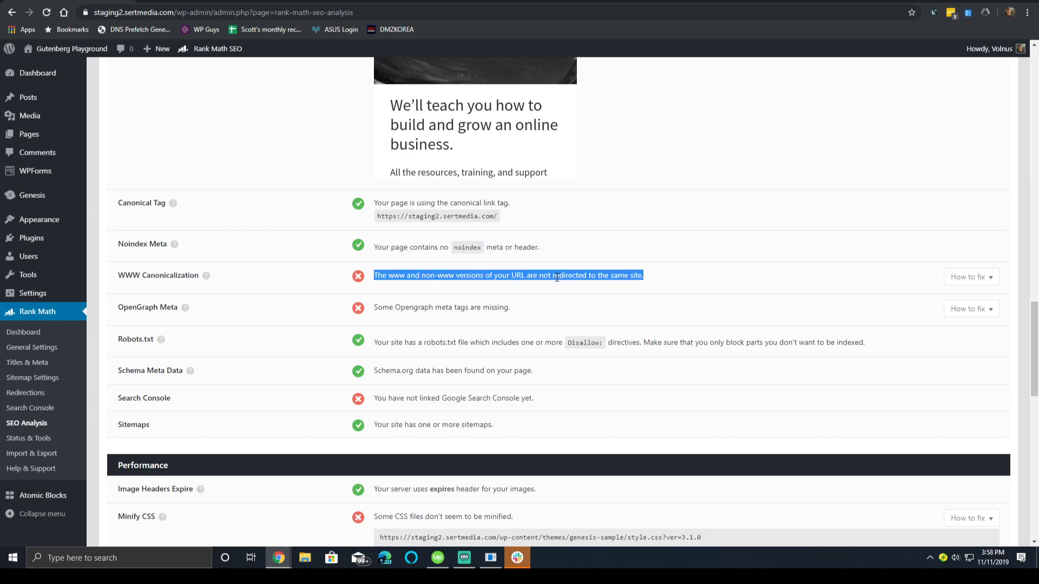
click(246, 290)
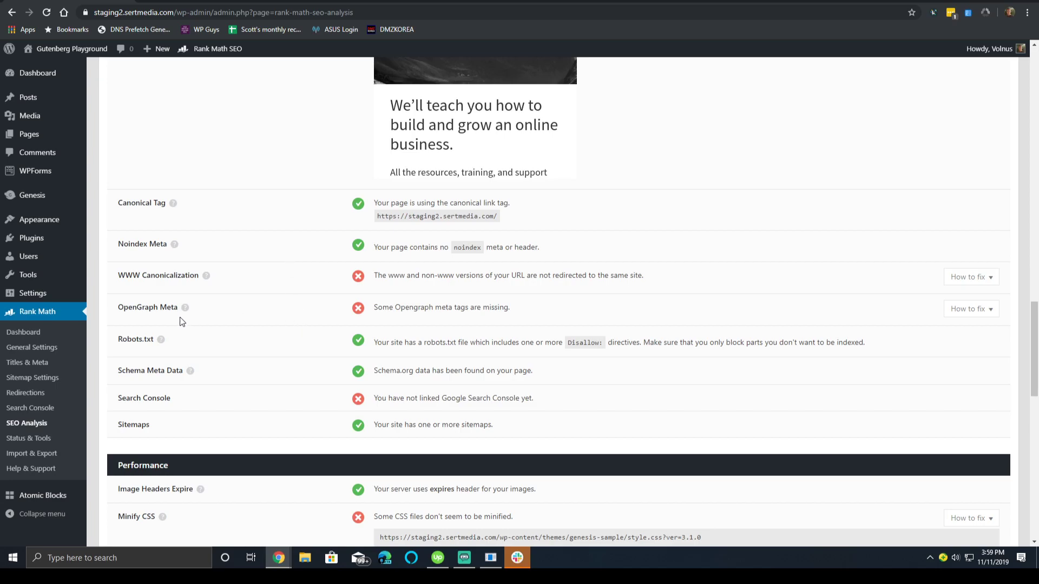
triple_click(162, 309)
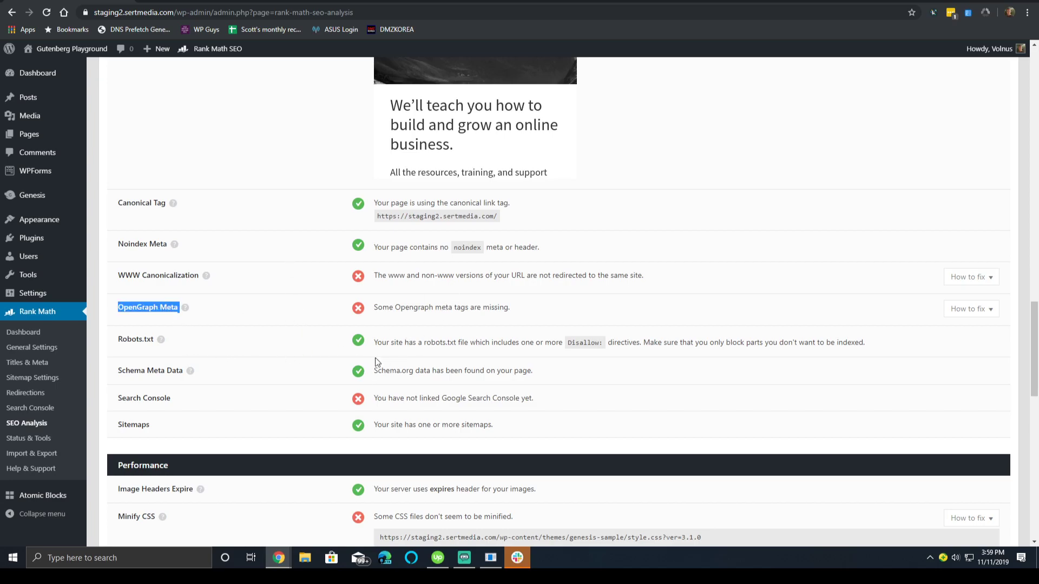
triple_click(446, 341)
click(459, 342)
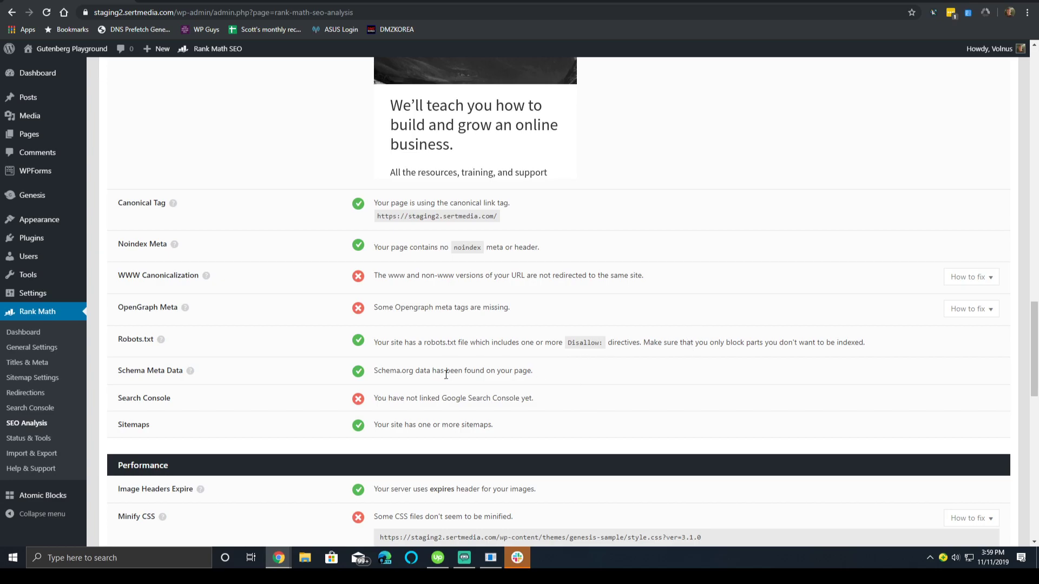
drag(415, 370, 473, 369)
triple_click(463, 390)
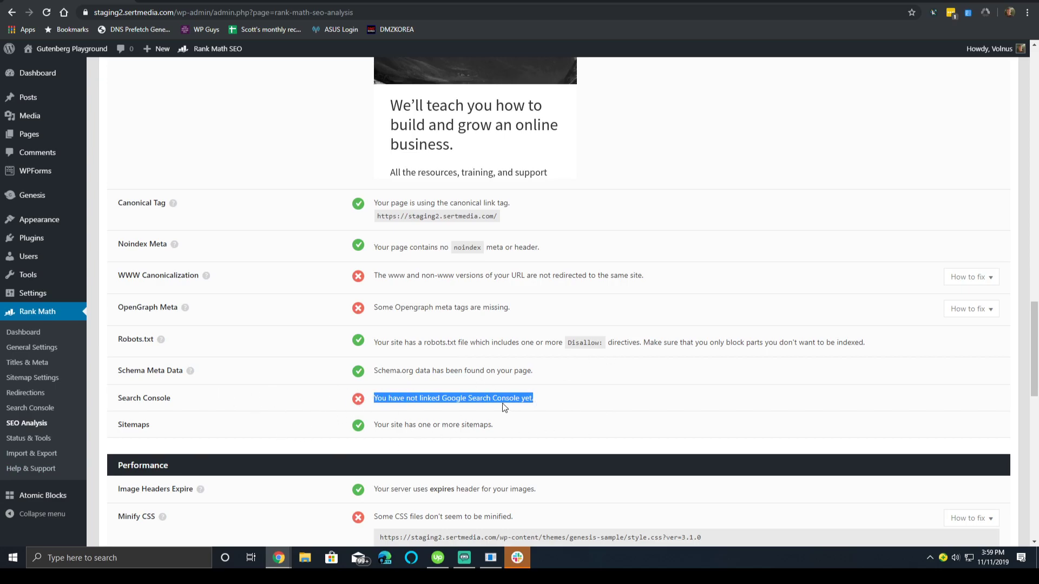
scroll(355, 399, down, 4)
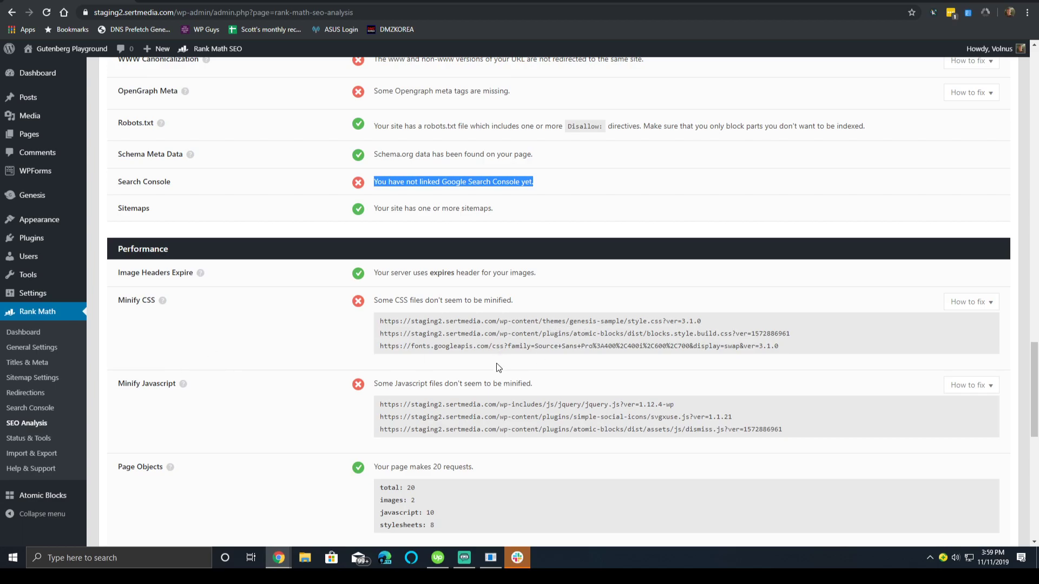
Review the report's visible Atomic Blocks plugin and theme results, then open Status & Tools.
scroll(420, 365, down, 2)
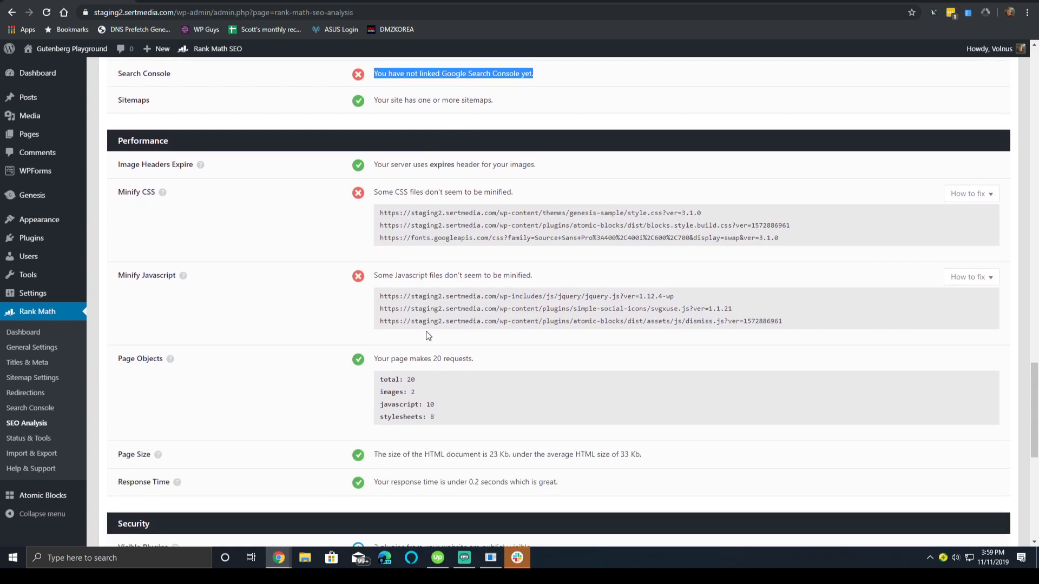
scroll(531, 338, down, 5)
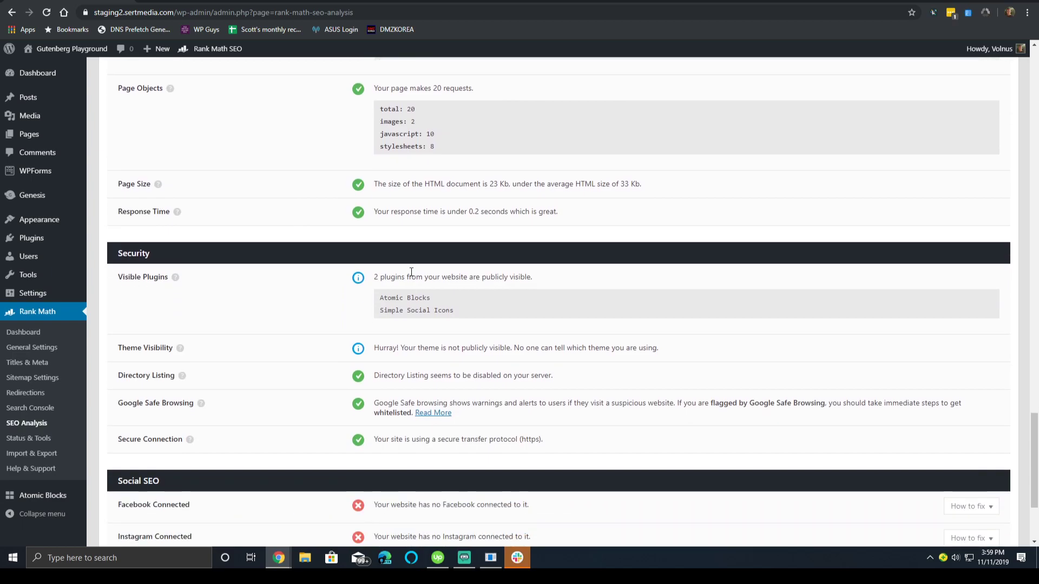
scroll(391, 284, down, 3)
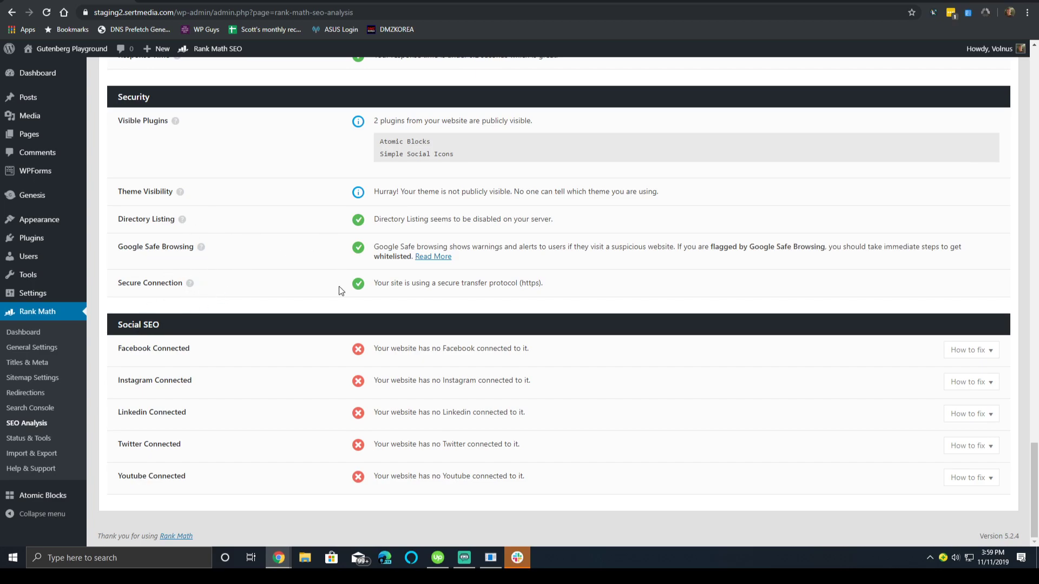
scroll(338, 290, up, 4)
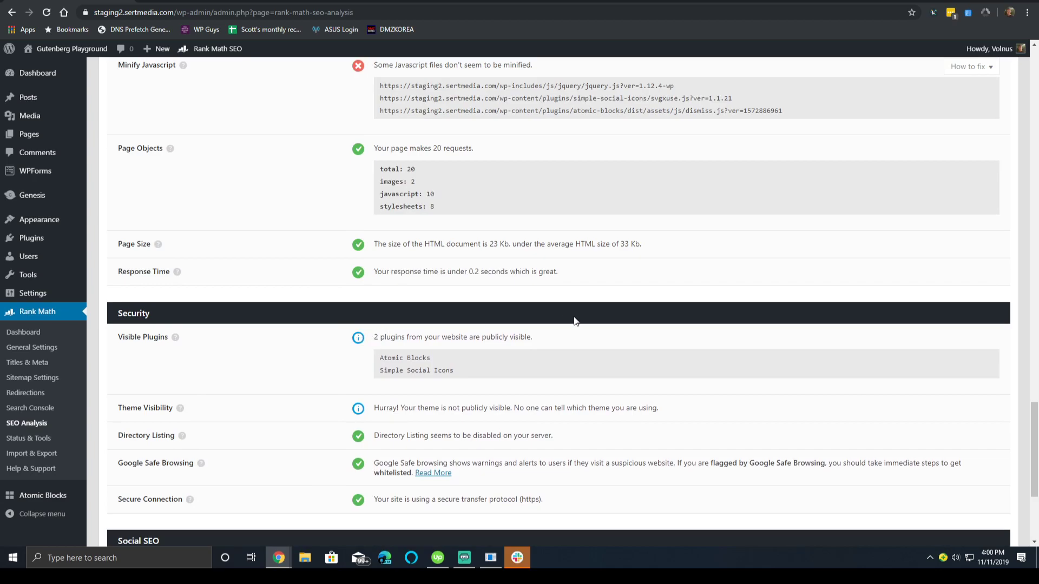
triple_click(501, 346)
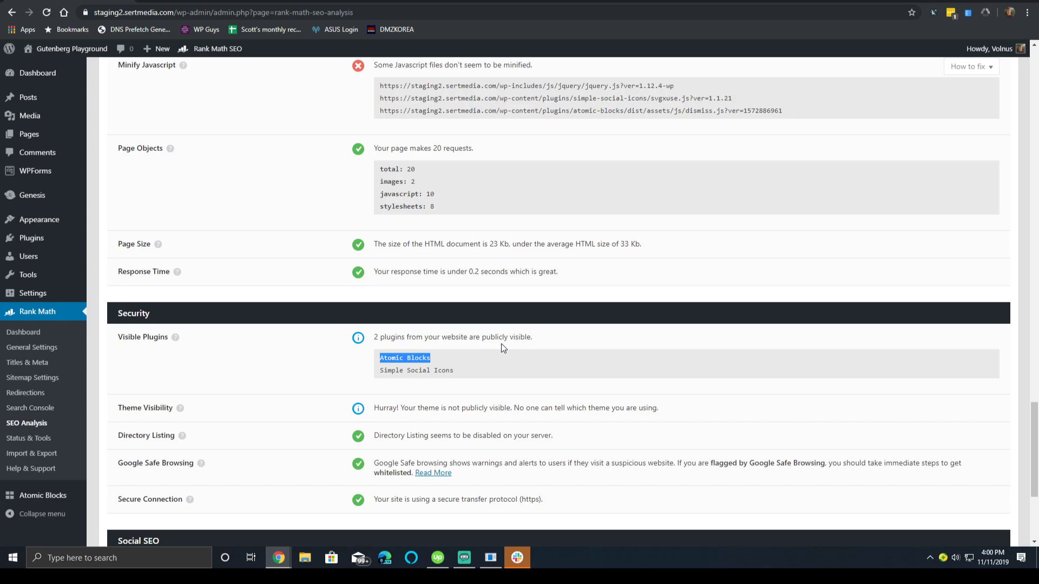
triple_click(465, 401)
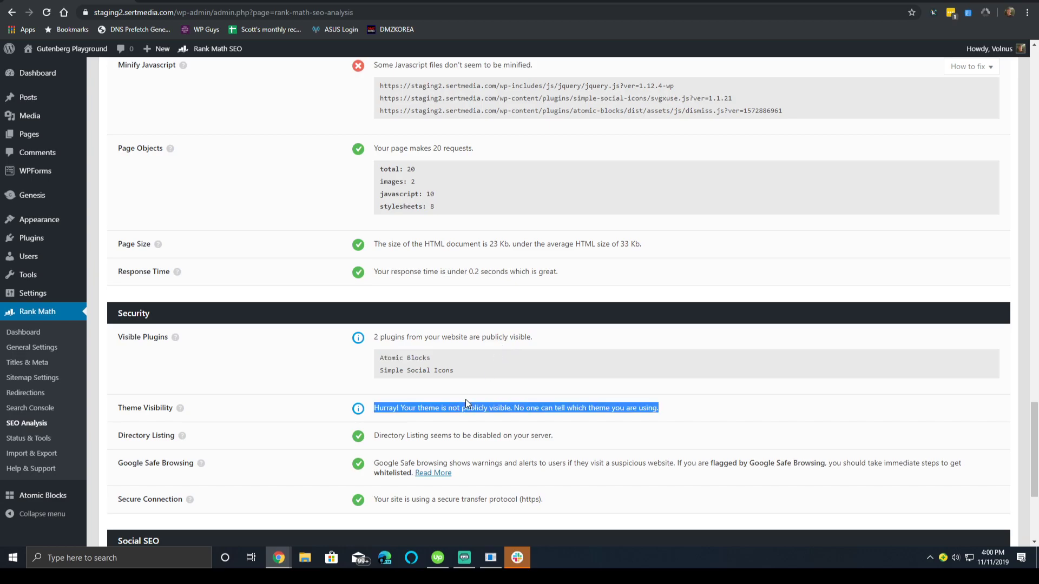
click(465, 354)
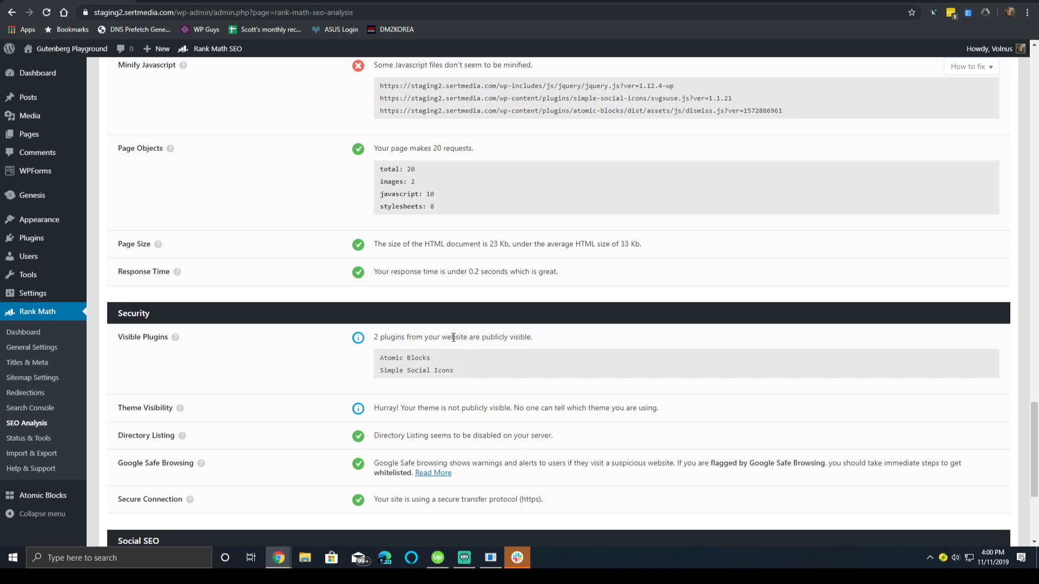
click(38, 438)
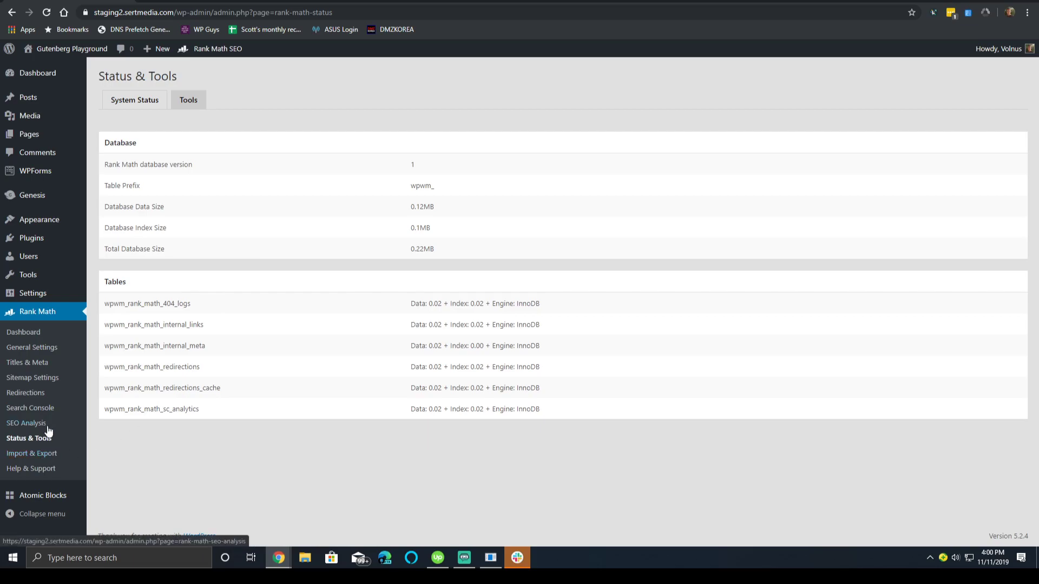
Switch the Search Console module off on the Rank Math modules dashboard.
click(23, 329)
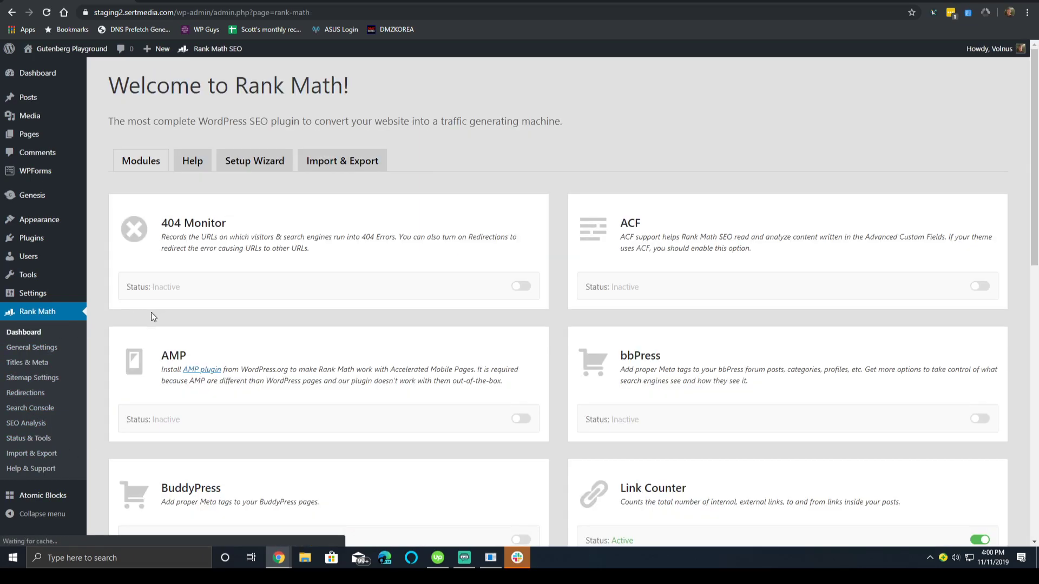
scroll(709, 220, down, 2)
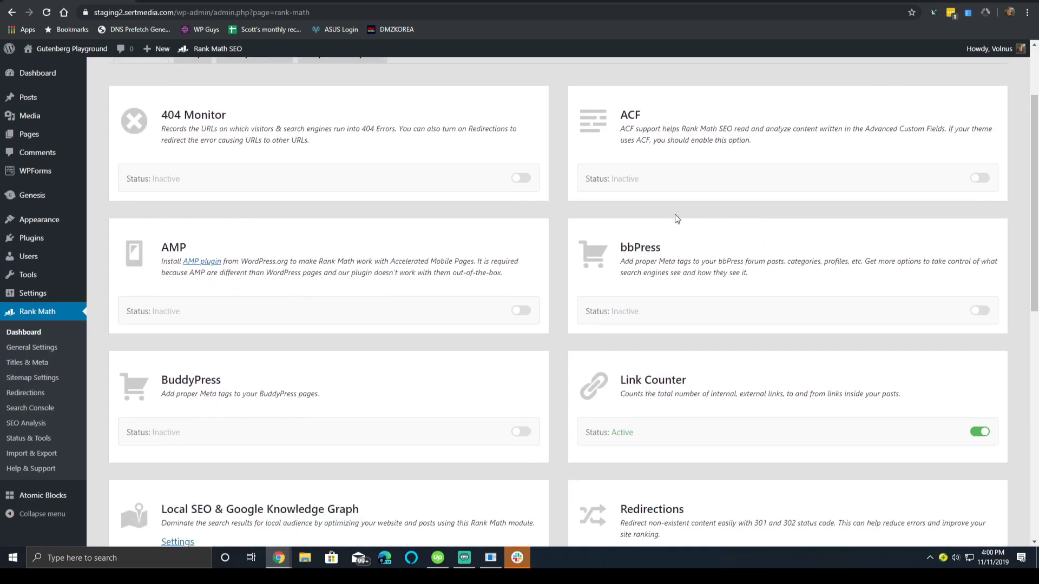
scroll(500, 353, down, 7)
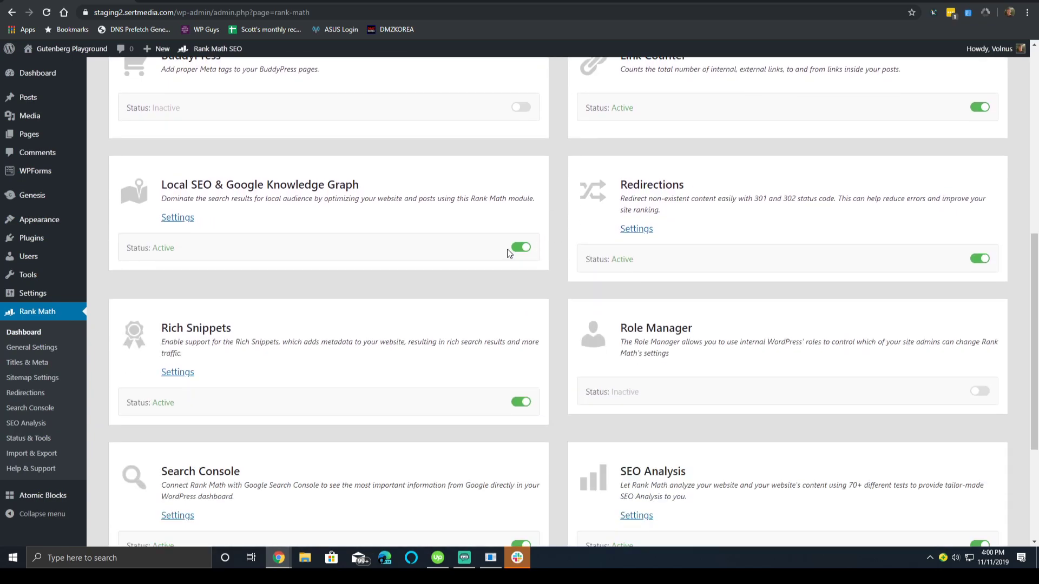
scroll(834, 242, down, 3)
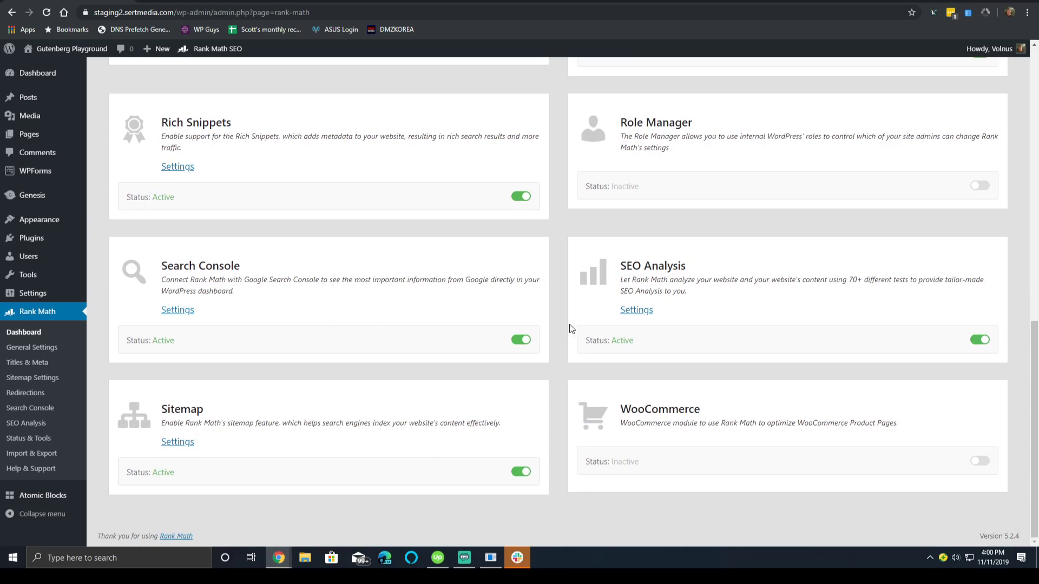
click(516, 345)
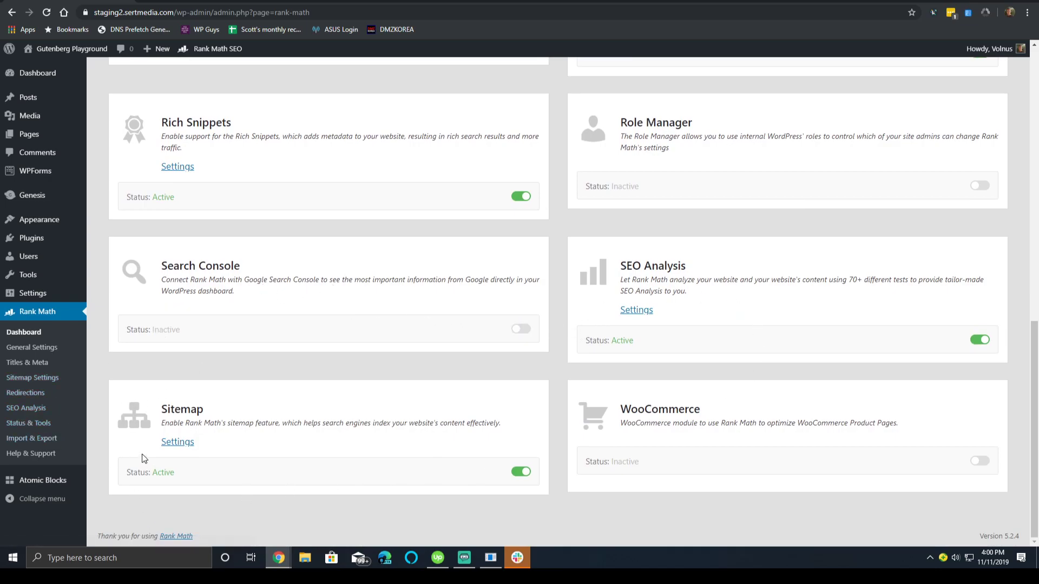
scroll(195, 359, up, 9)
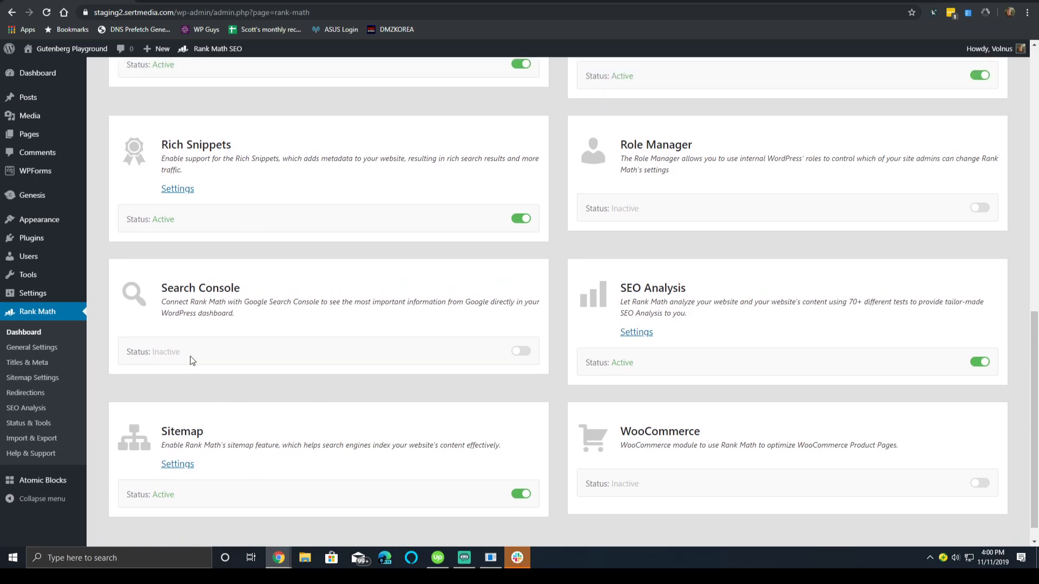
scroll(271, 241, up, 3)
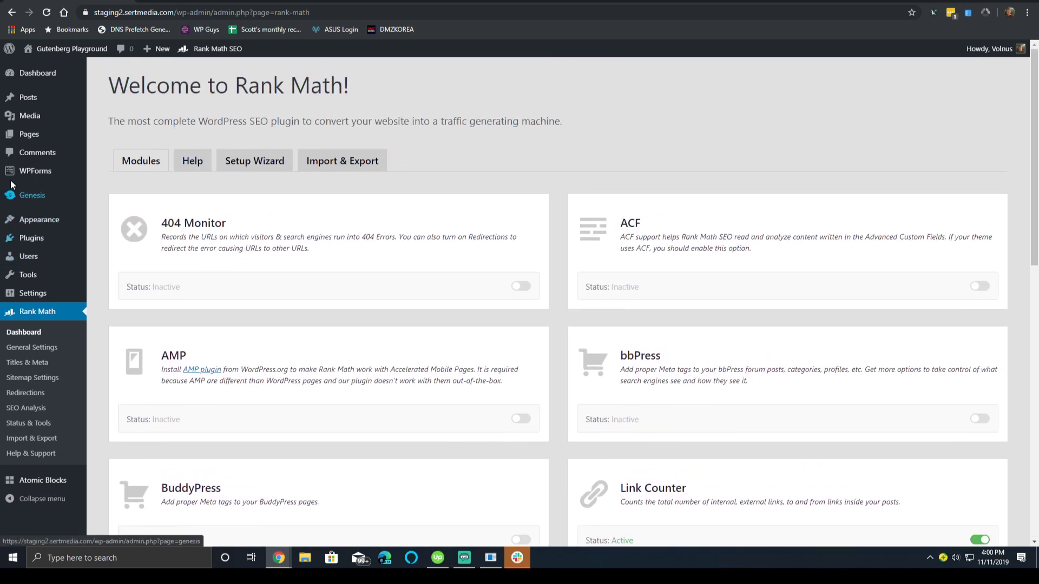
click(38, 132)
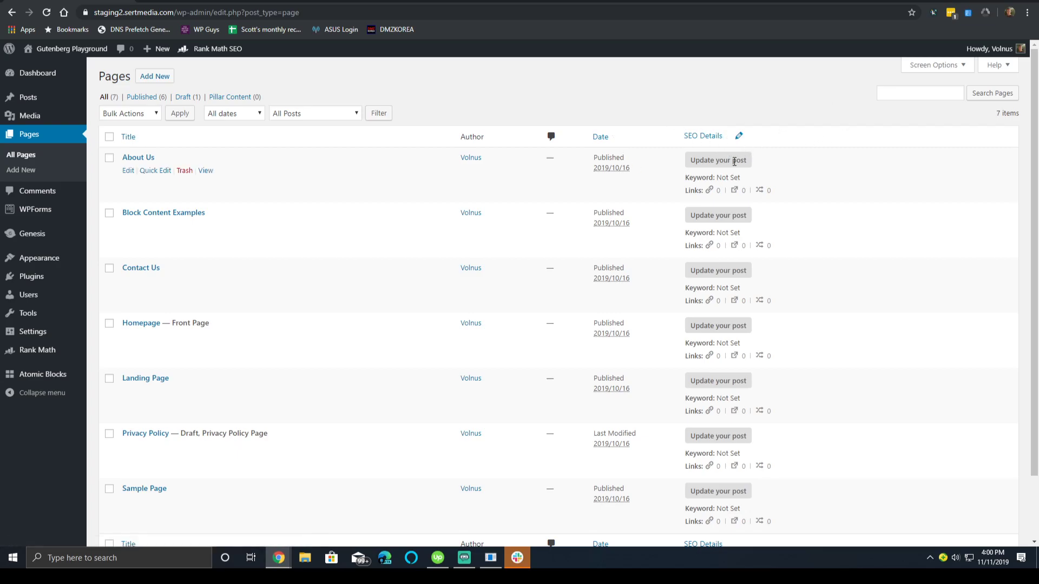
Check the pages' Rank Math SEO status, then open the Homepage for editing.
scroll(787, 244, down, 2)
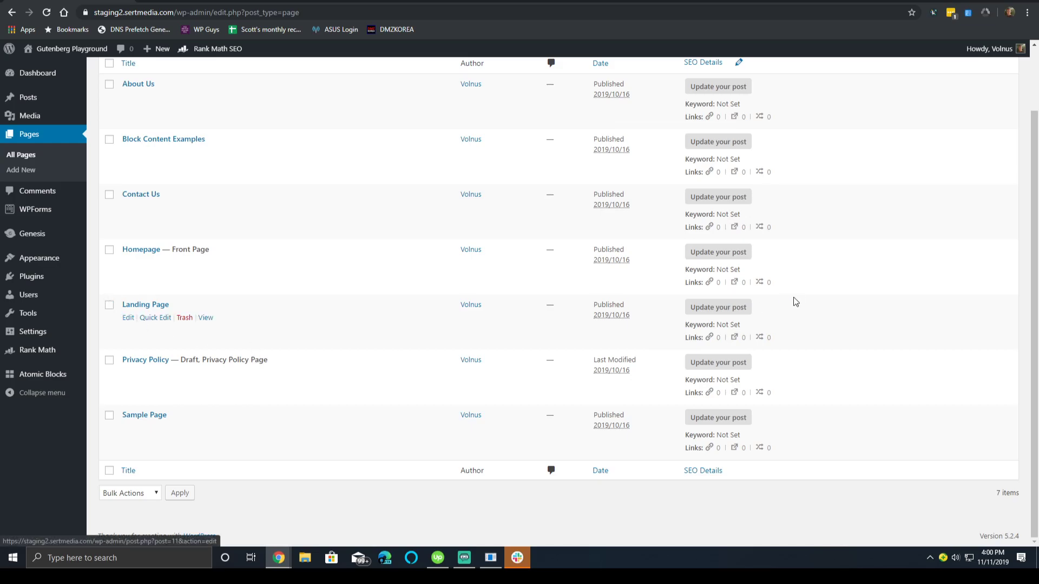
triple_click(726, 305)
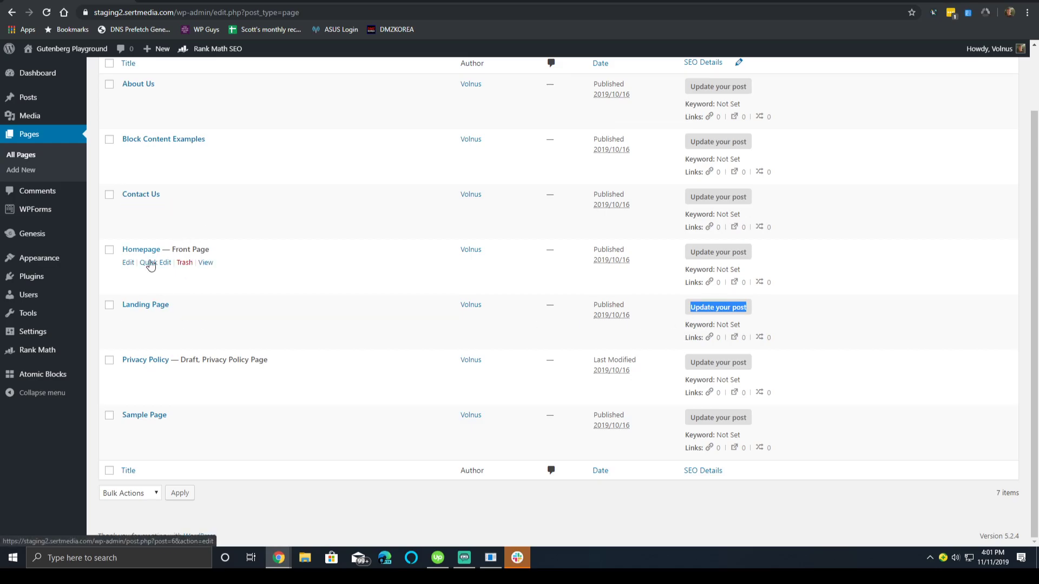
scroll(135, 324, up, 1)
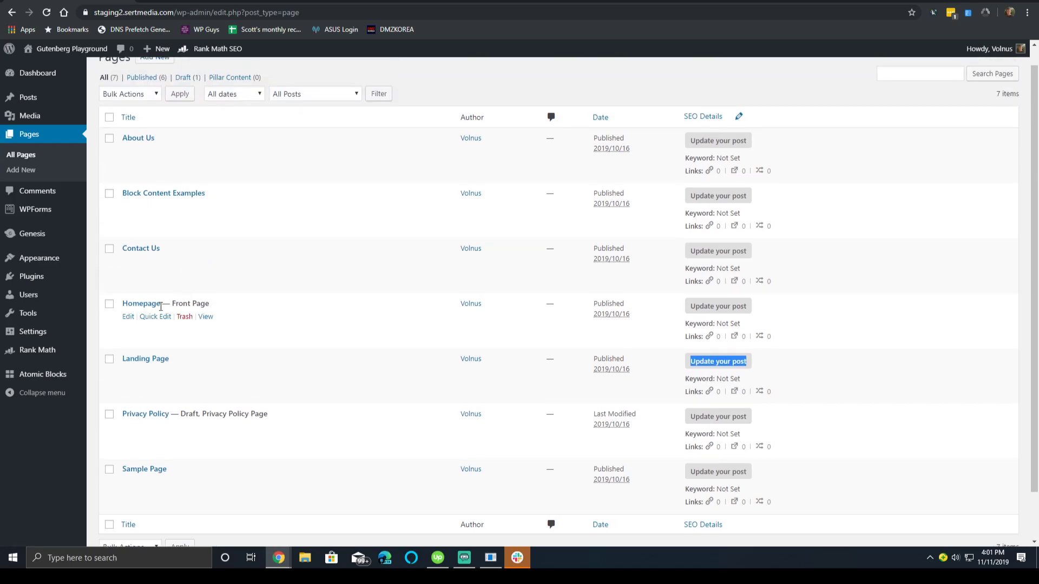
click(128, 317)
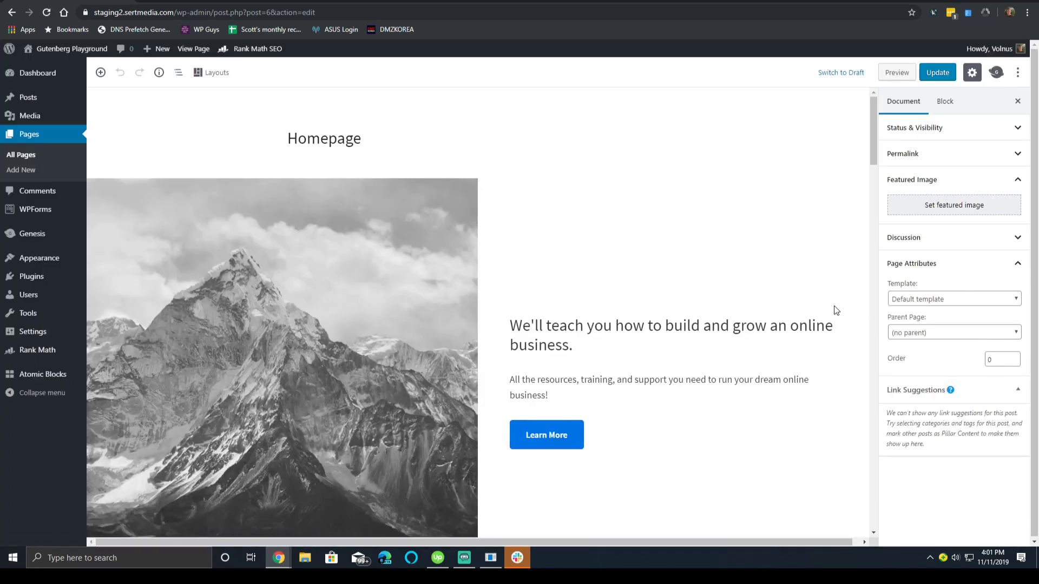
Scroll to the Homepage's Rank Math box, scored 20/100 with an empty Focus Keyword.
scroll(836, 303, down, 15)
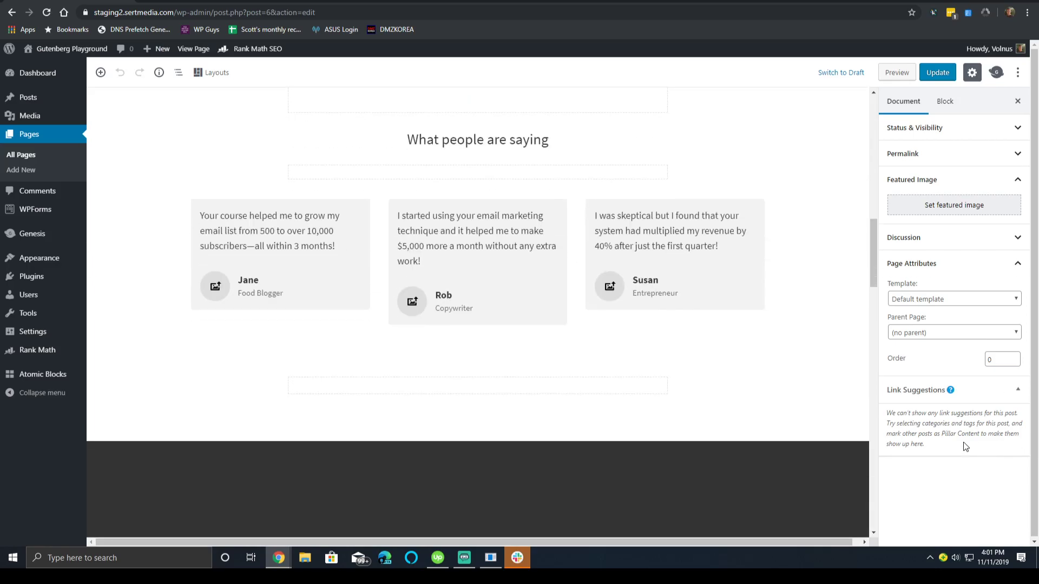
triple_click(985, 421)
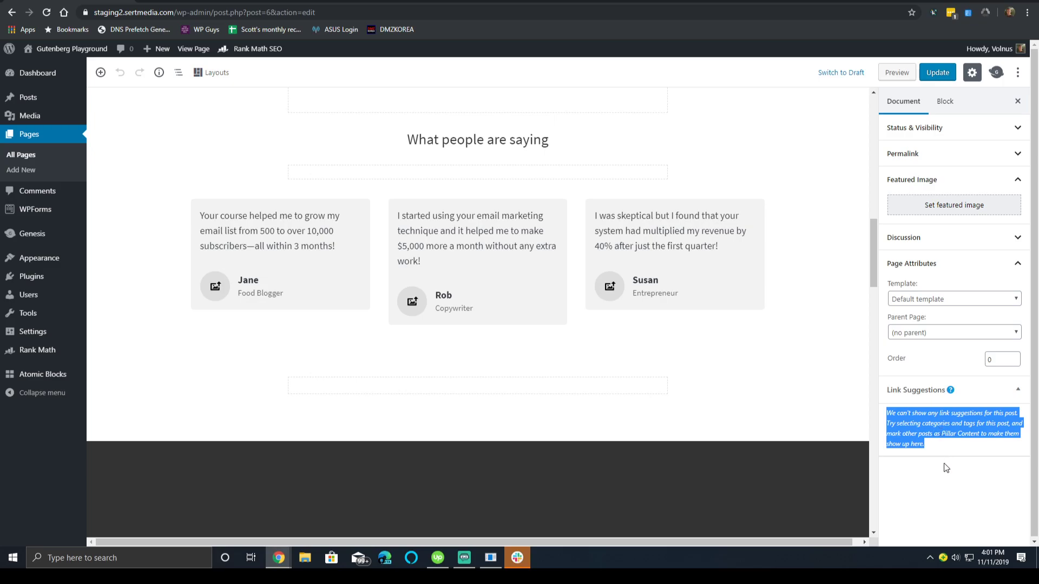
scroll(851, 390, down, 15)
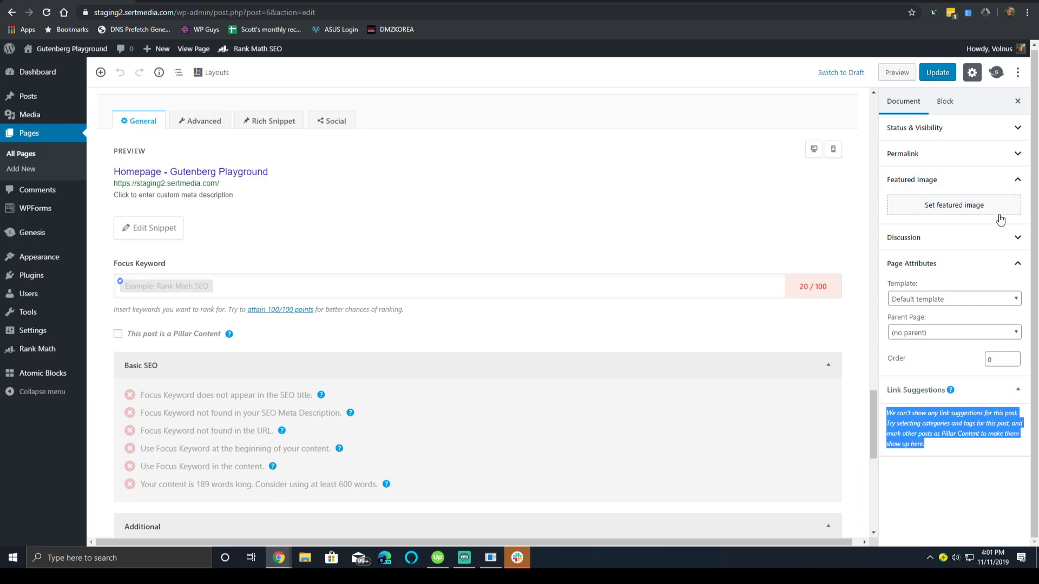
click(362, 273)
click(377, 280)
click(498, 219)
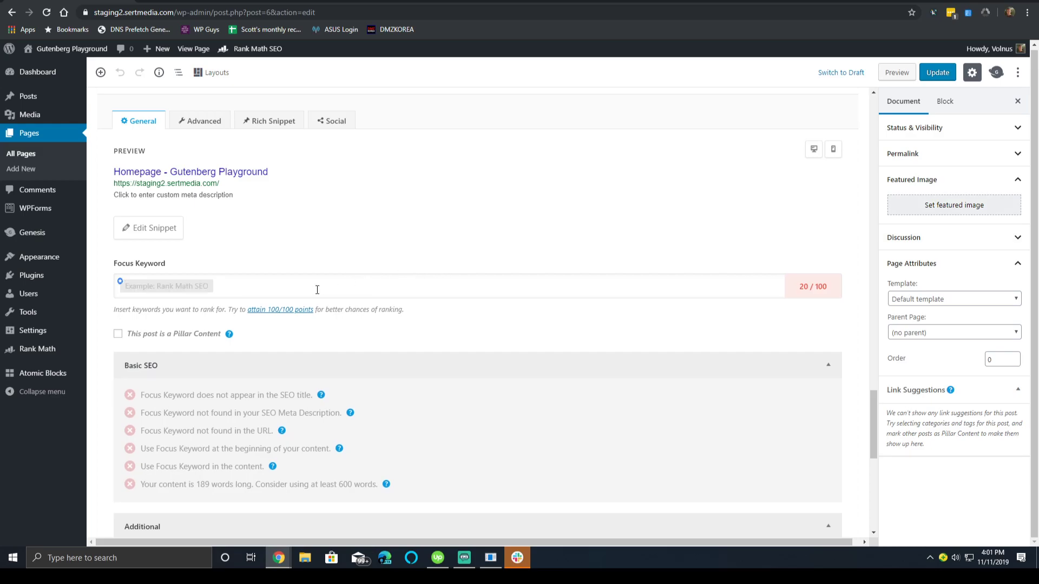
click(216, 289)
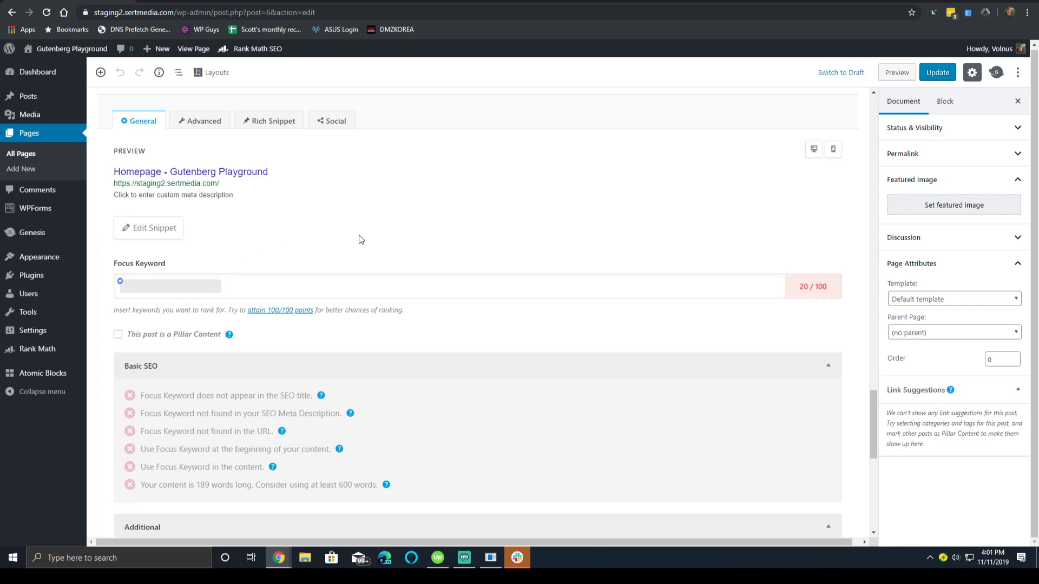
text(Business)
key(Return)
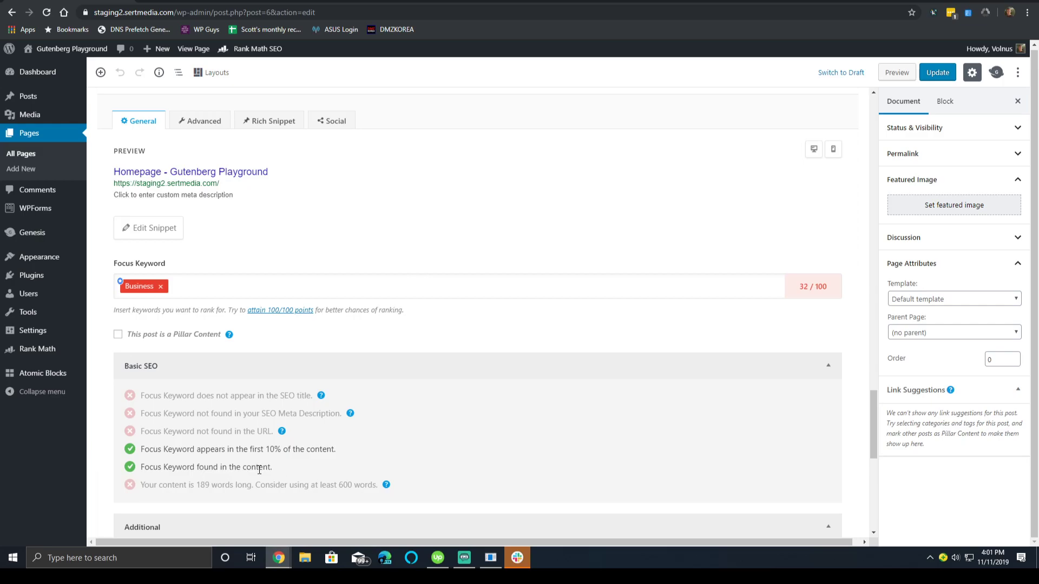
scroll(393, 405, down, 2)
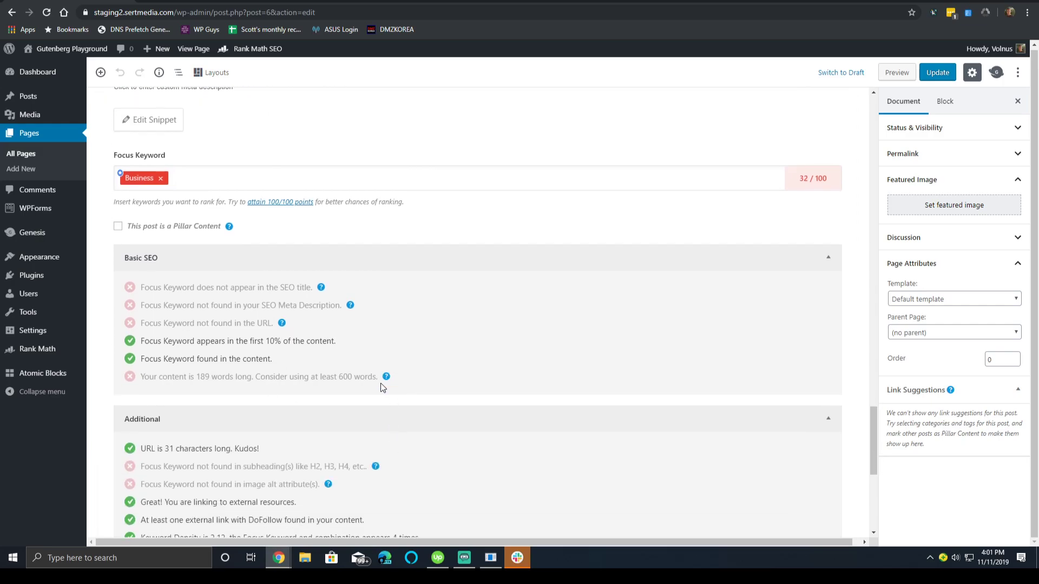
mouse_move(388, 384)
scroll(305, 394, down, 6)
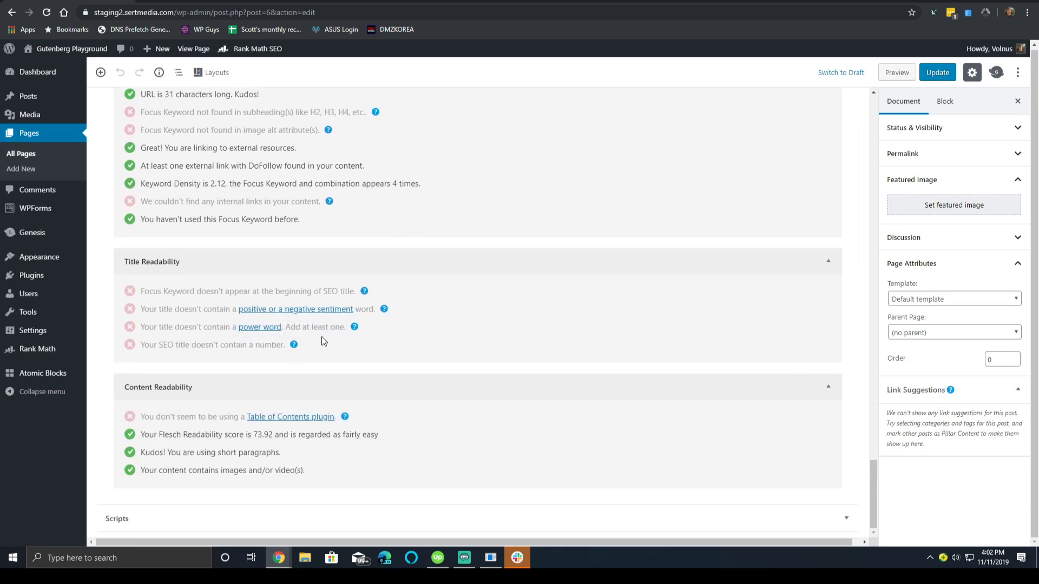
scroll(330, 335, up, 7)
scroll(377, 323, up, 3)
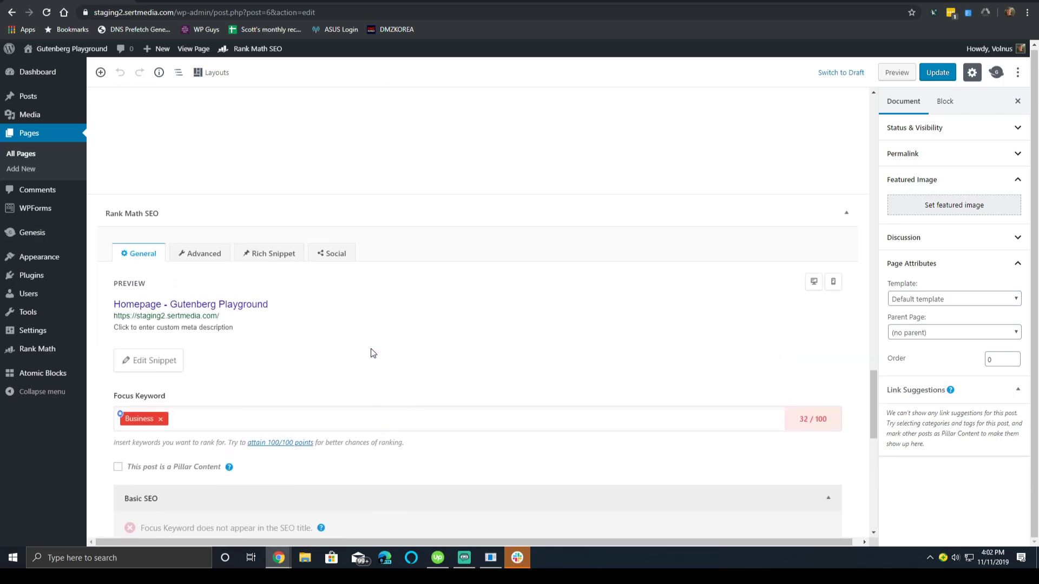
scroll(373, 349, down, 4)
triple_click(273, 311)
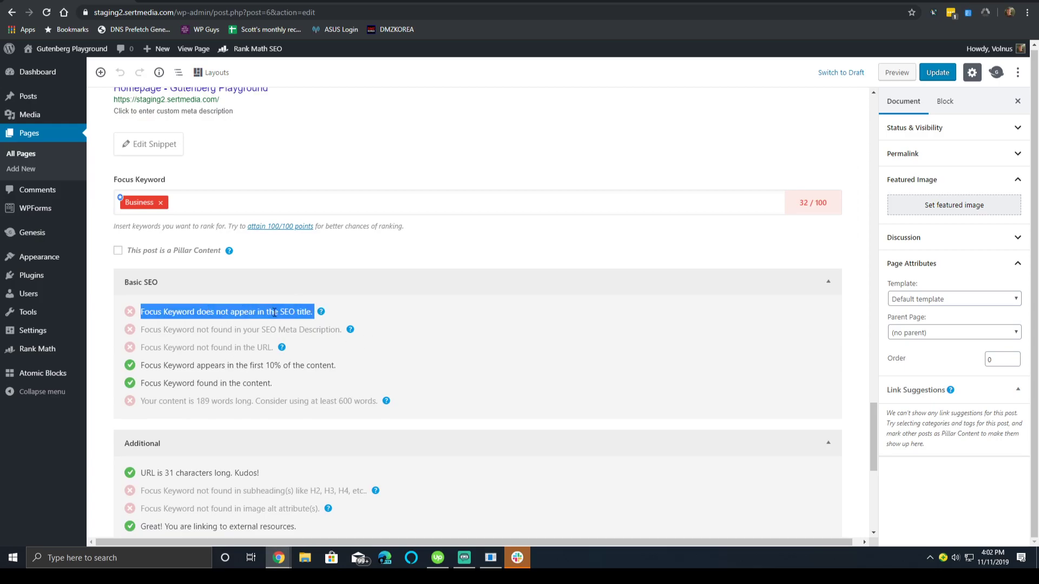
triple_click(271, 336)
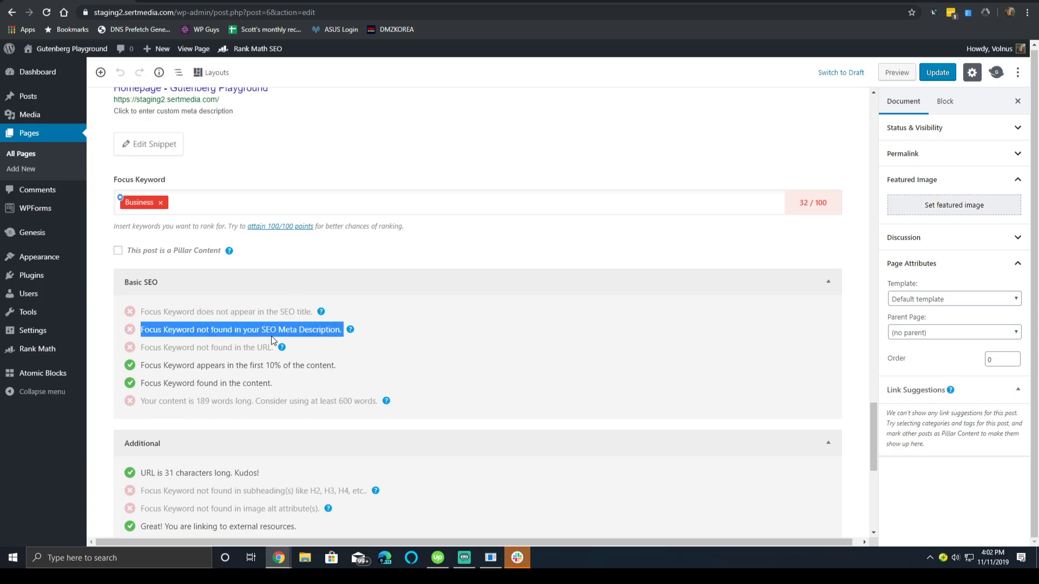
click(238, 357)
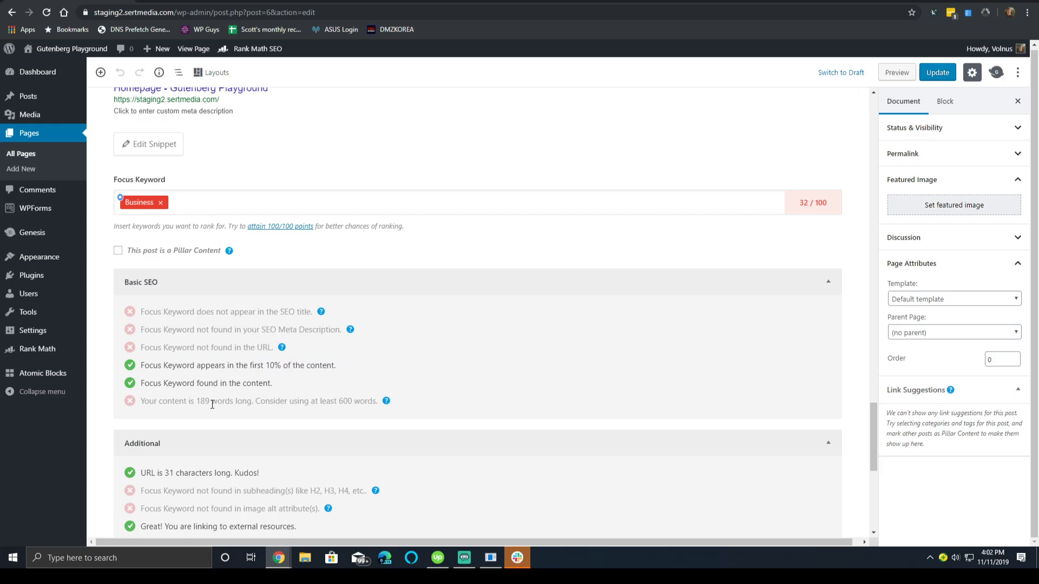
scroll(297, 360, up, 4)
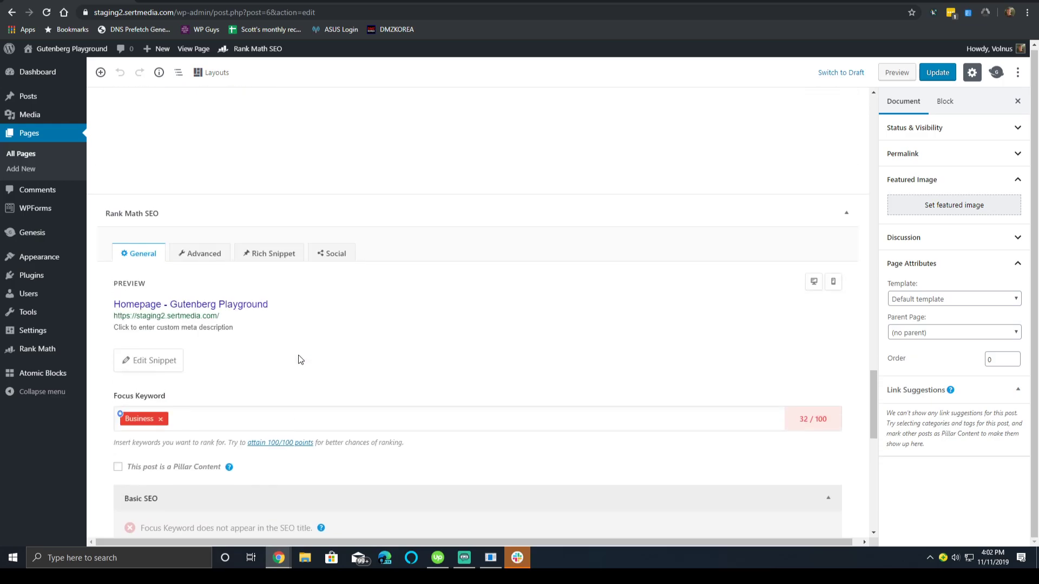
Fill the SEO title with repeated 'Business', trimmed to the 60-character limit.
click(160, 362)
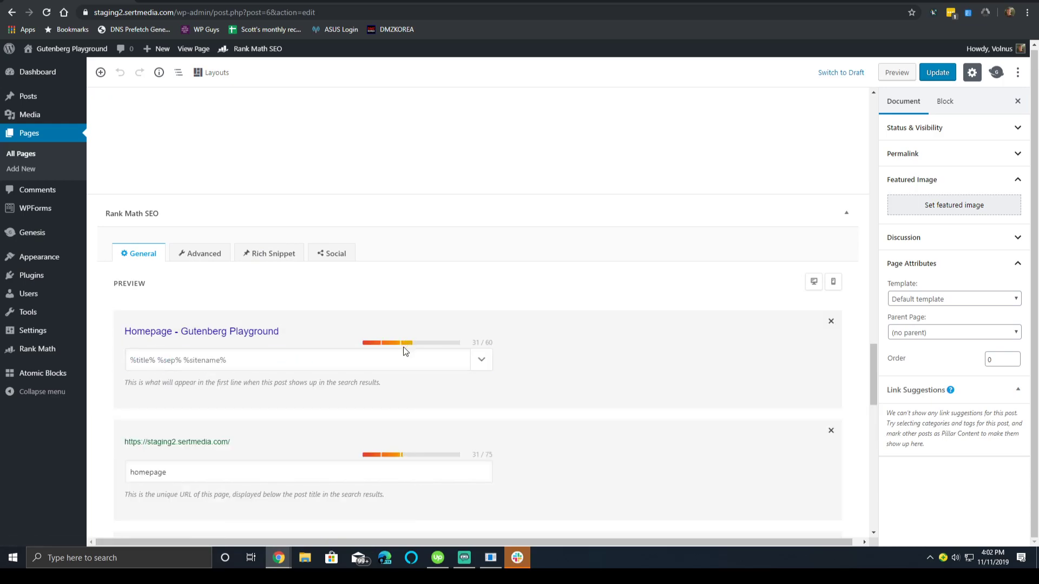
click(222, 362)
text(Business)
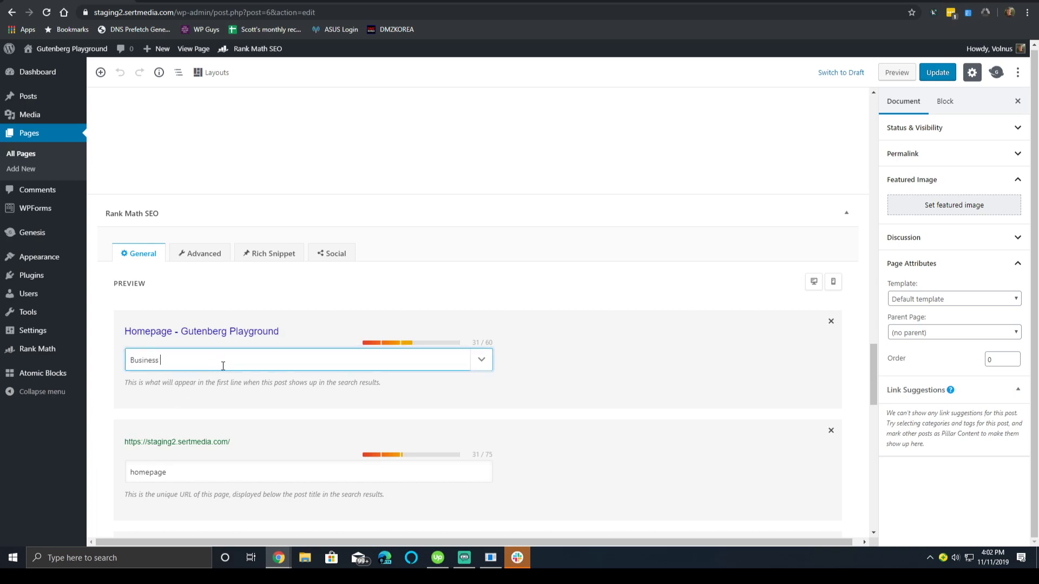
key(ctrl+a)
key(ctrl+c)
click(223, 366)
key(ctrl+v)
key(ctrl+v)
key(ctrl+v)
key(ctrl+v)
key(ctrl+v)
key(ctrl+v)
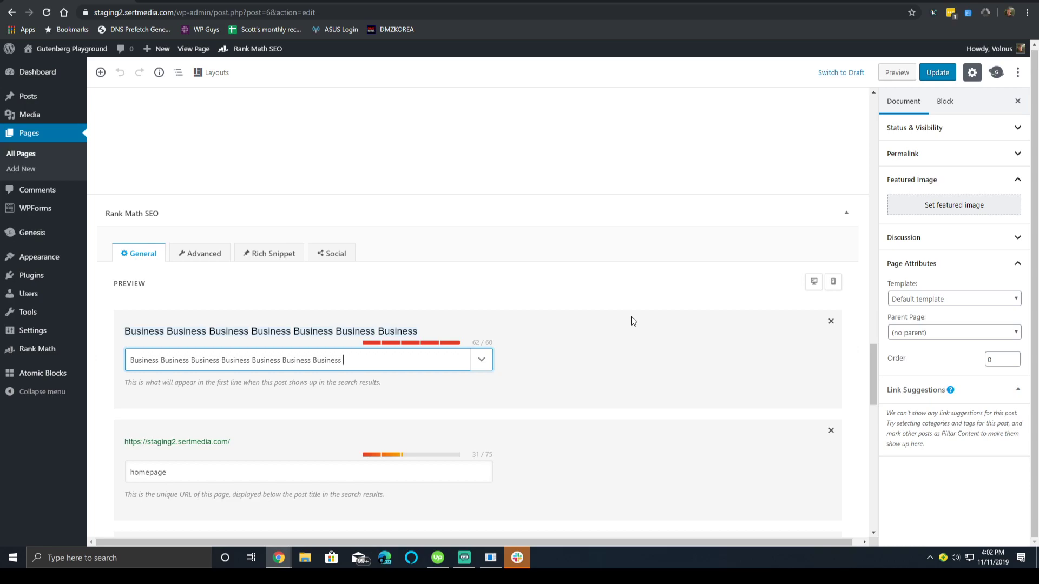
key(BackSpace)
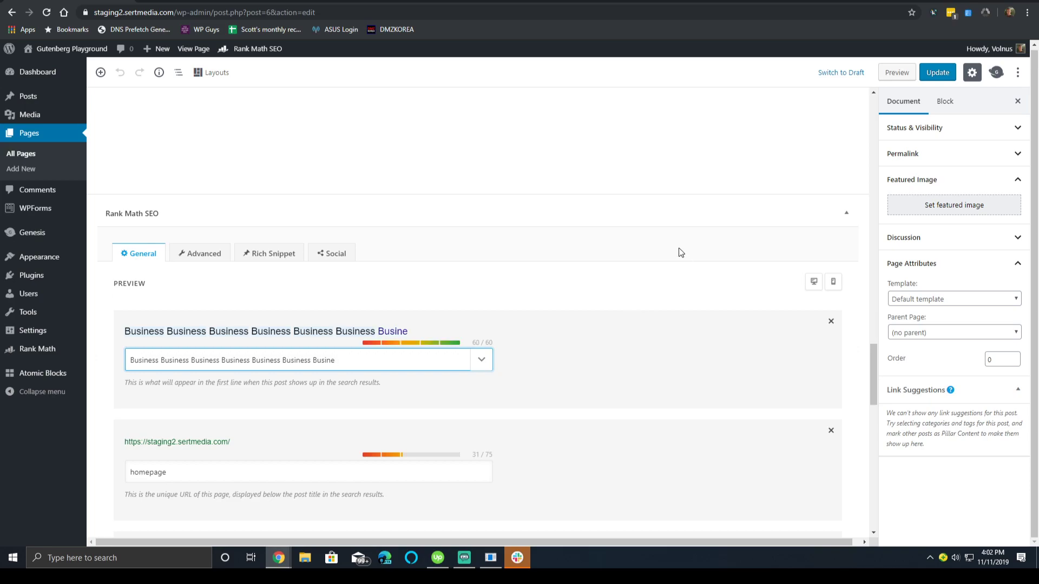
Replace the permalink with the keyword 'Business'.
scroll(642, 367, down, 3)
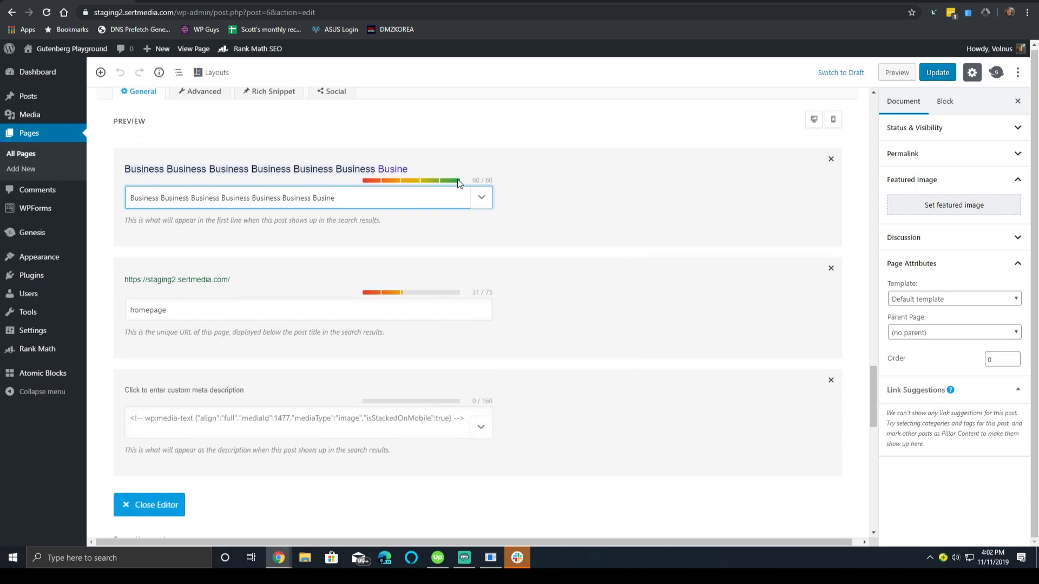
click(284, 315)
key(ctrl+a)
key(ctrl+v)
key(ctrl+v)
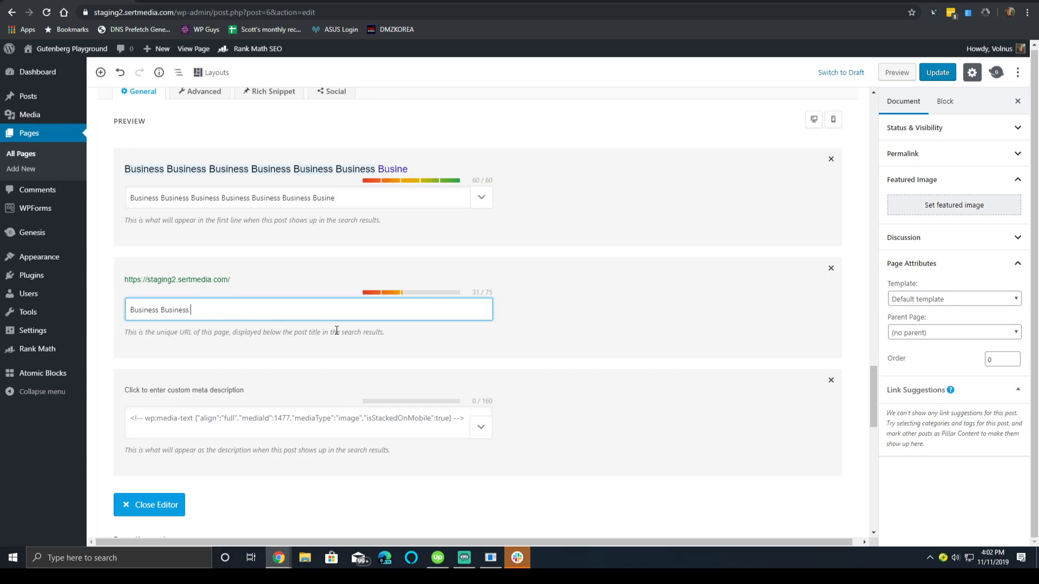
click(587, 372)
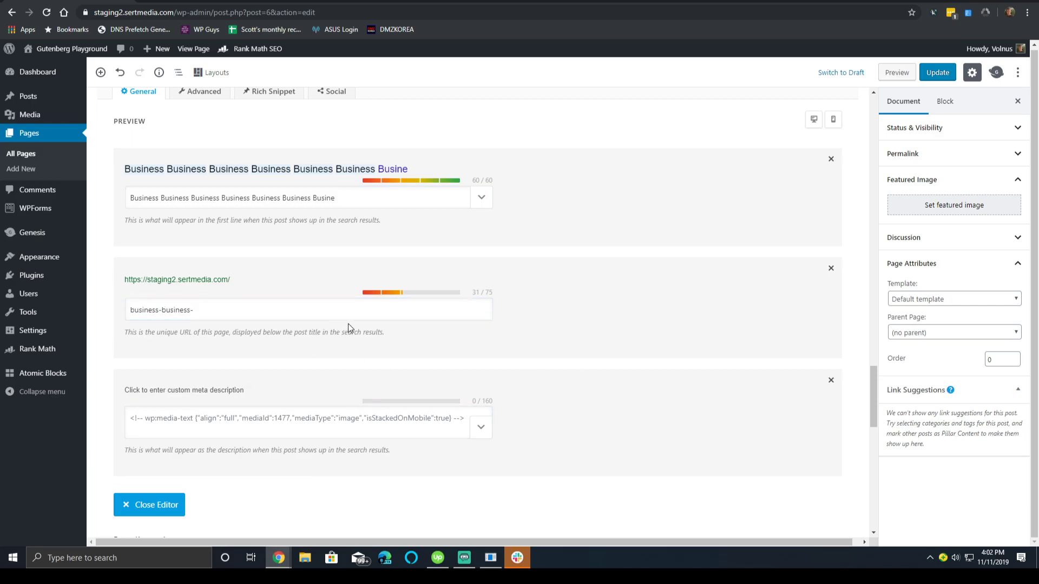
Fill the meta description with repeated 'Business' up to 152 characters.
click(361, 428)
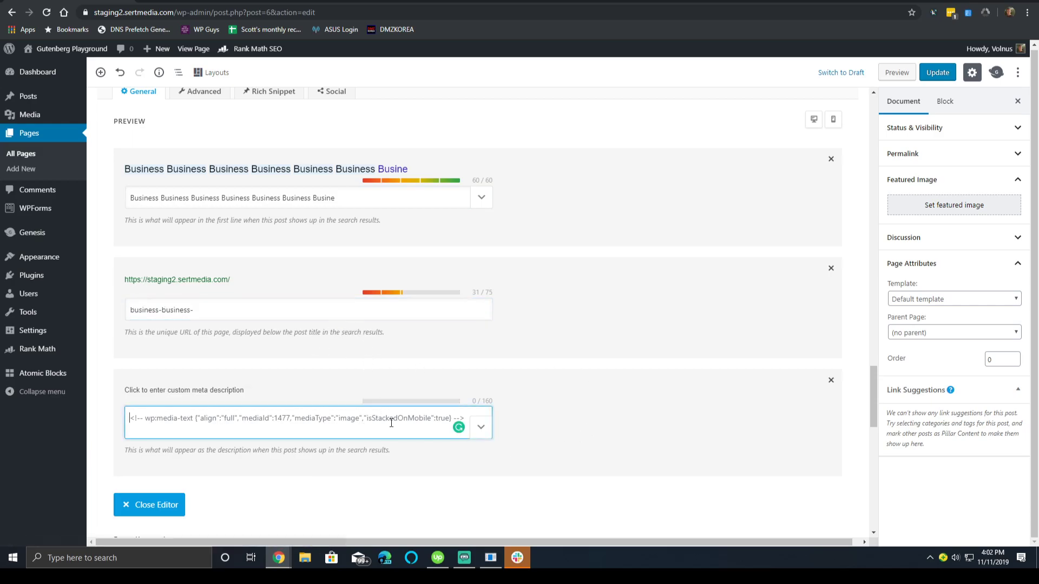
scroll(415, 439, down, 2)
key(ctrl+v)
key(ctrl+v)
key(ctrl+v)
key(ctrl+v)
key(ctrl+v)
key(ctrl+v)
key(ctrl+v)
key(ctrl+v)
key(ctrl+v)
key(ctrl+v)
key(ctrl+v)
key(ctrl+v)
key(ctrl+v)
key(ctrl+v)
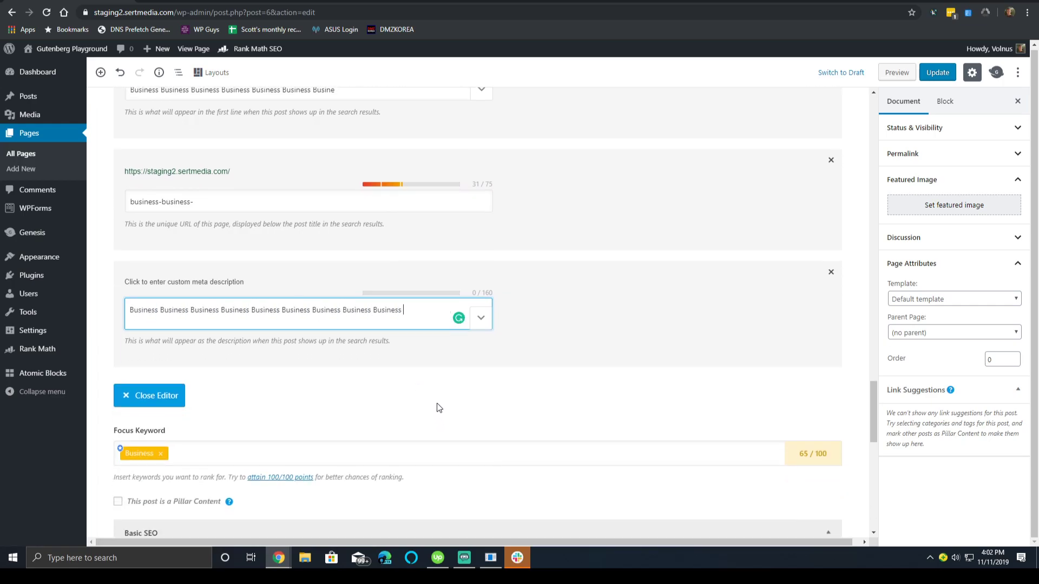
key(ctrl+v)
key(ctrl+v)
key(ctrl+v)
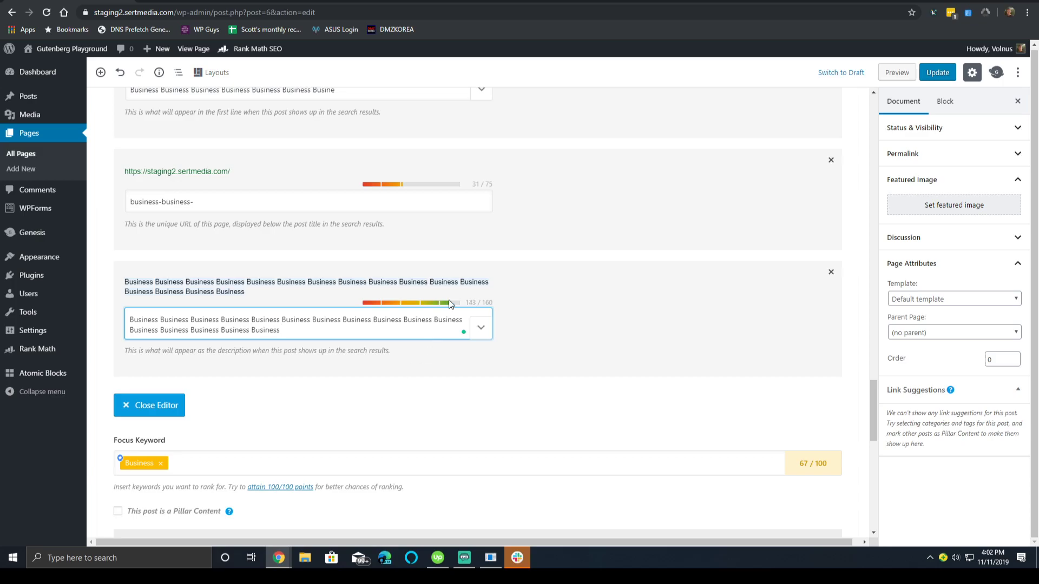
key(ctrl+v)
click(263, 203)
key(ctrl+v)
key(ctrl+v)
key(ctrl+v)
key(ctrl+v)
key(ctrl+v)
key(ctrl+v)
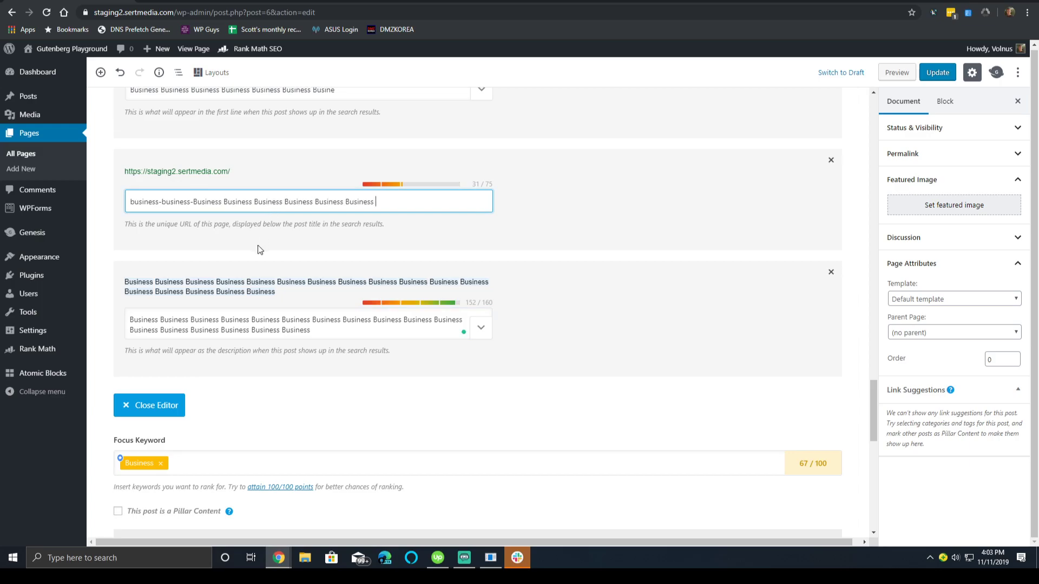
Delete the extra words from the permalink and commit it as a hyphenated slug.
drag(283, 201, 522, 164)
key(BackSpace)
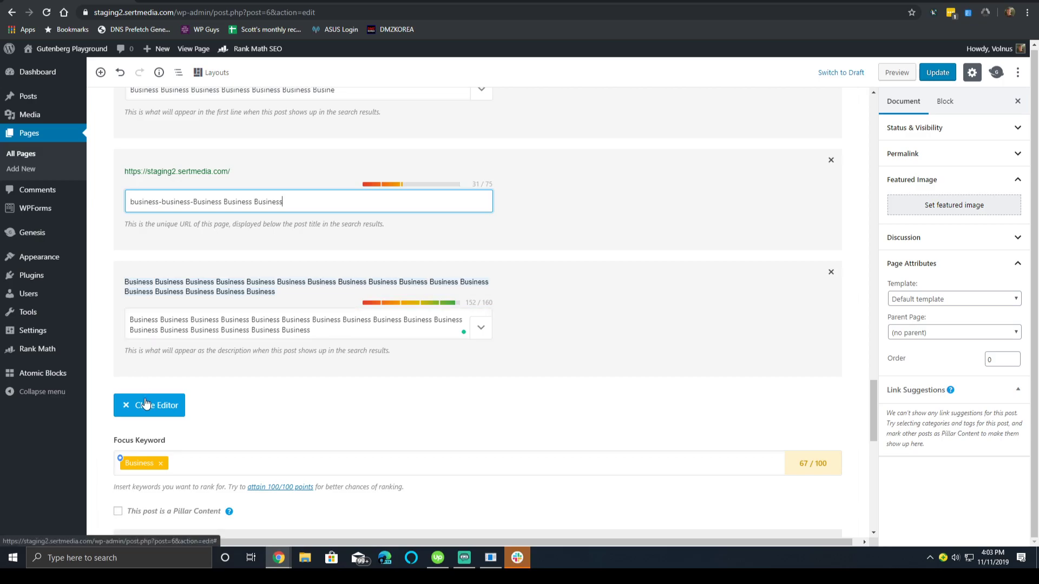
click(290, 172)
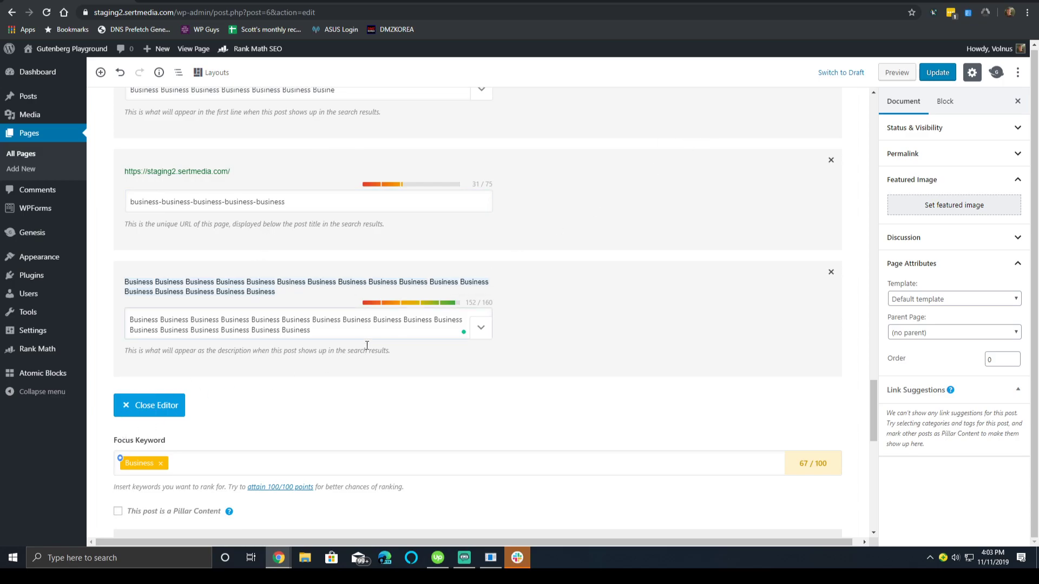
Close the snippet editor and scroll through the Basic SEO checks.
click(171, 409)
scroll(513, 158, up, 3)
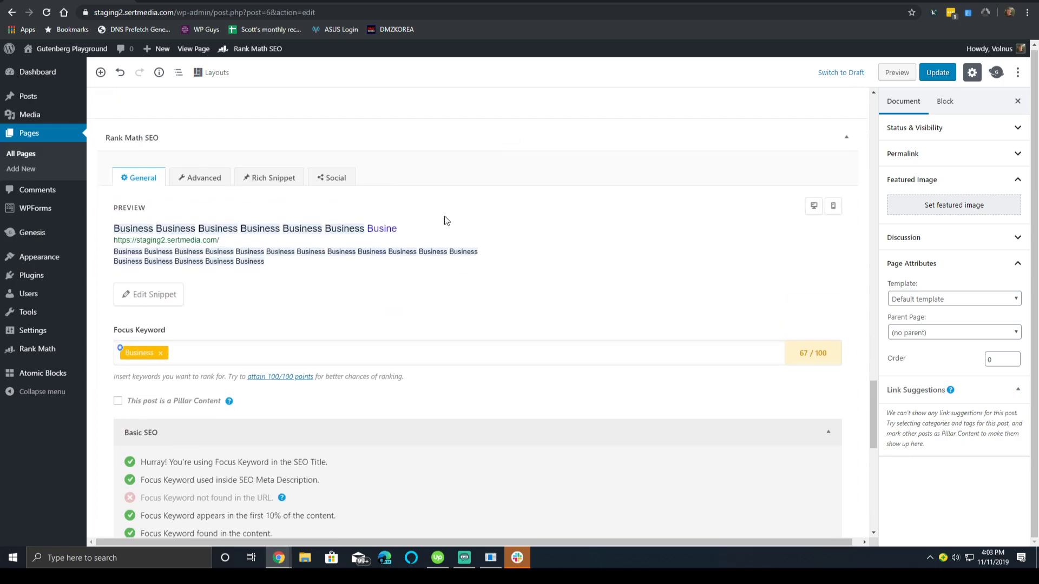
scroll(445, 220, down, 5)
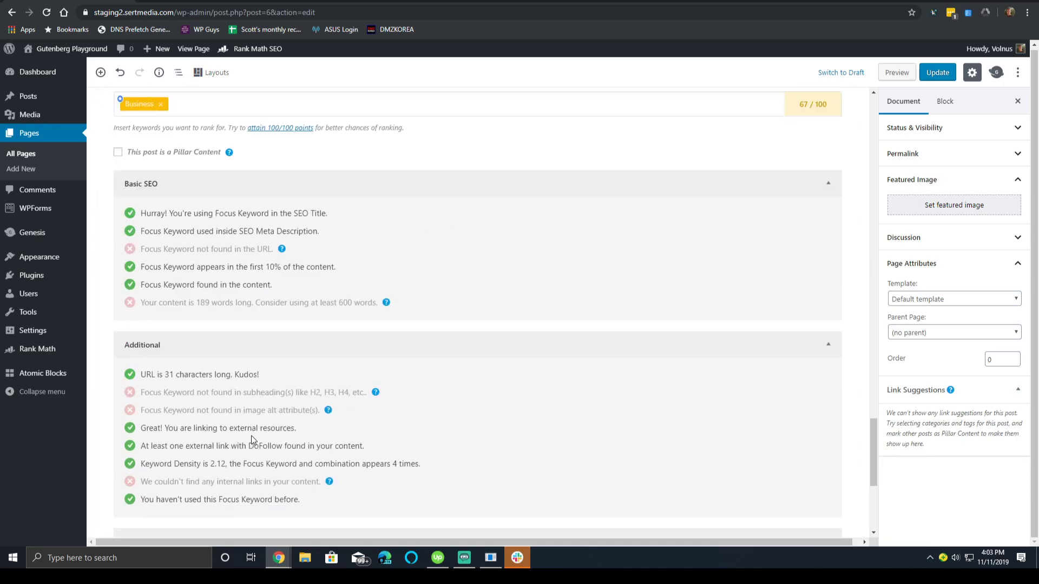
scroll(247, 440, up, 7)
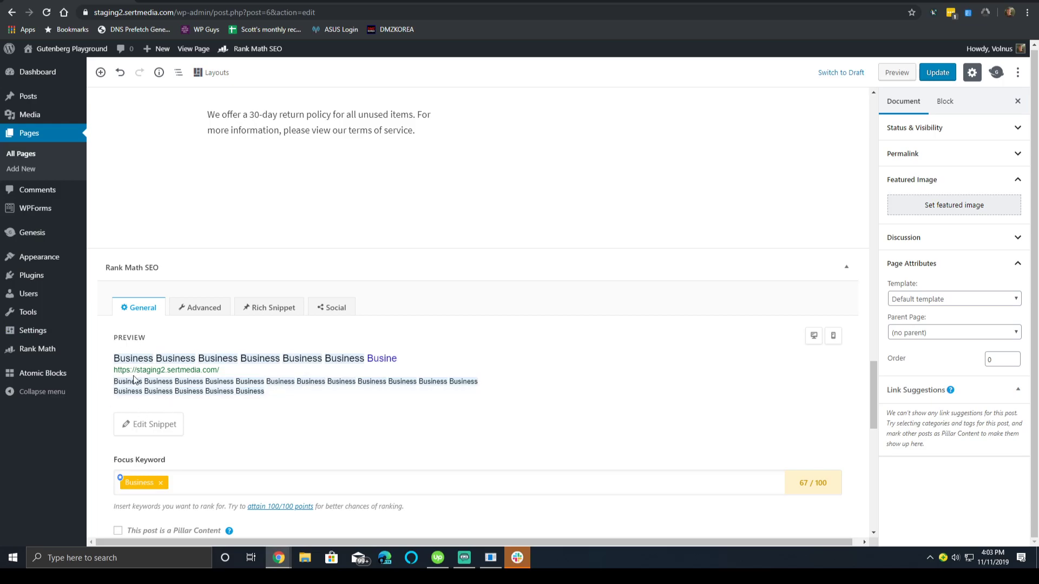
scroll(147, 387, down, 4)
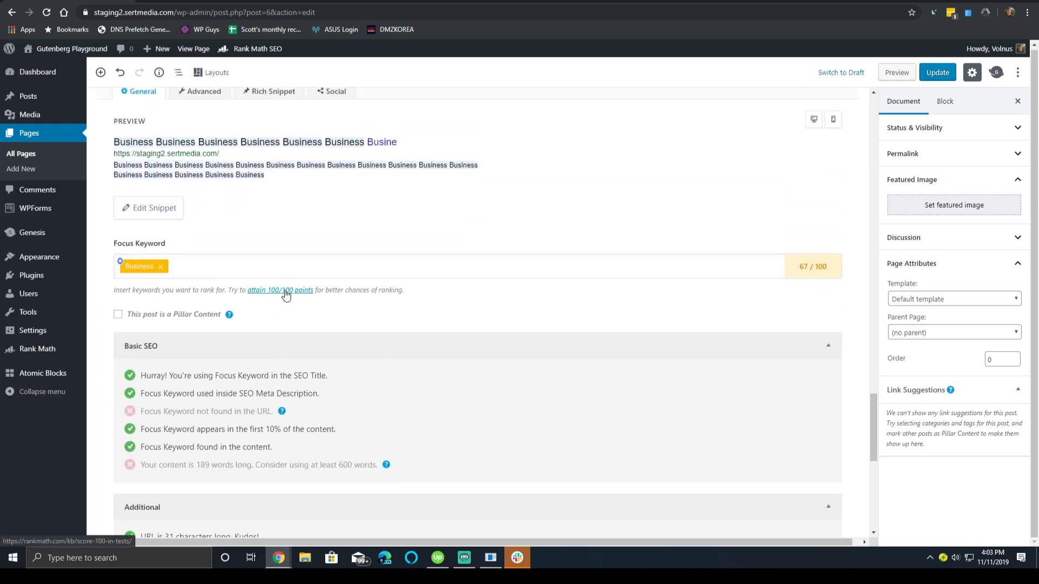
scroll(285, 300, down, 3)
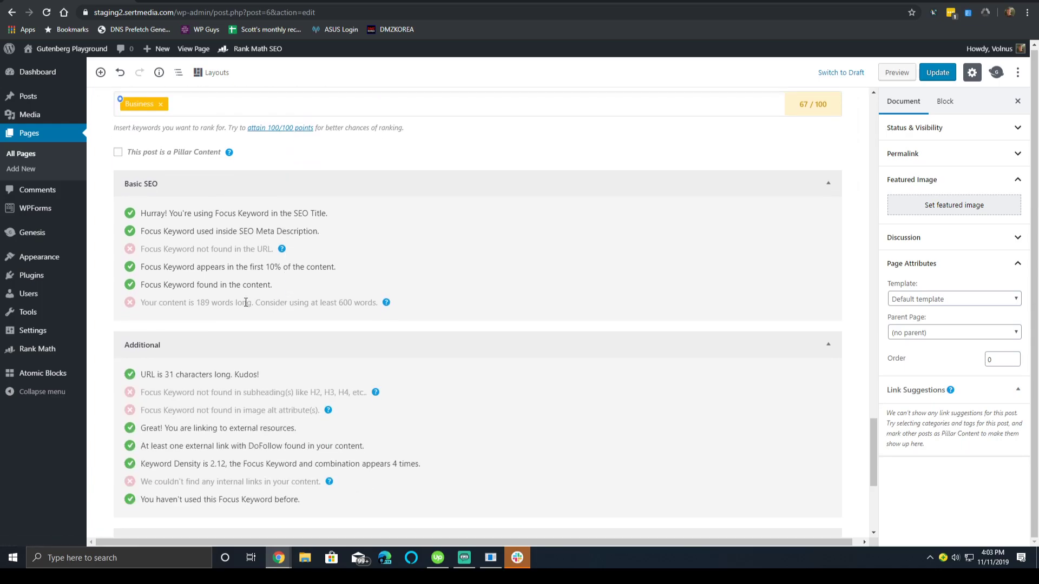
Review title checks: keyword-at-start passes; number, power-word and sentiment tests fail.
mouse_move(232, 156)
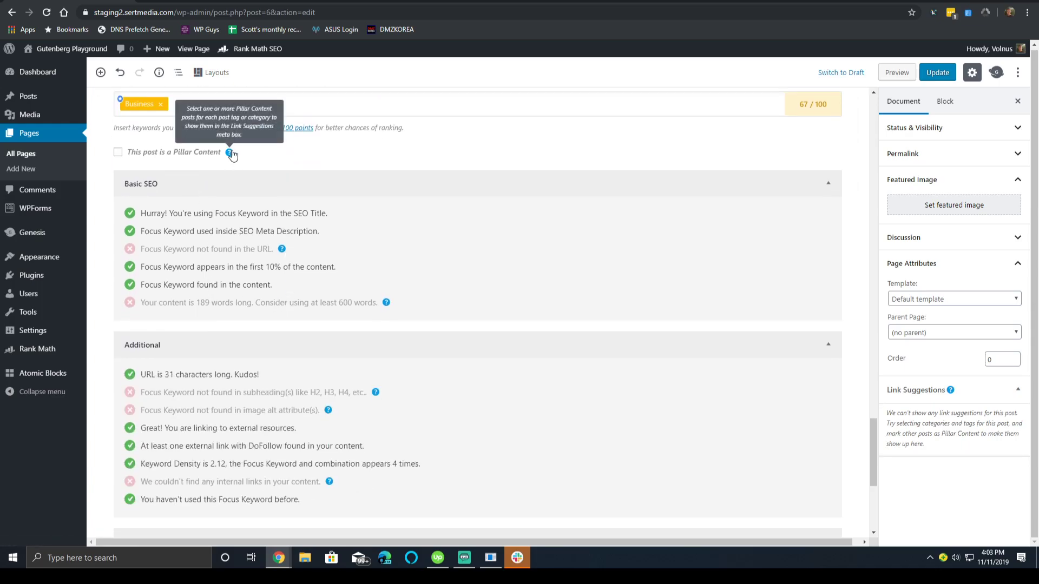
scroll(224, 159, down, 4)
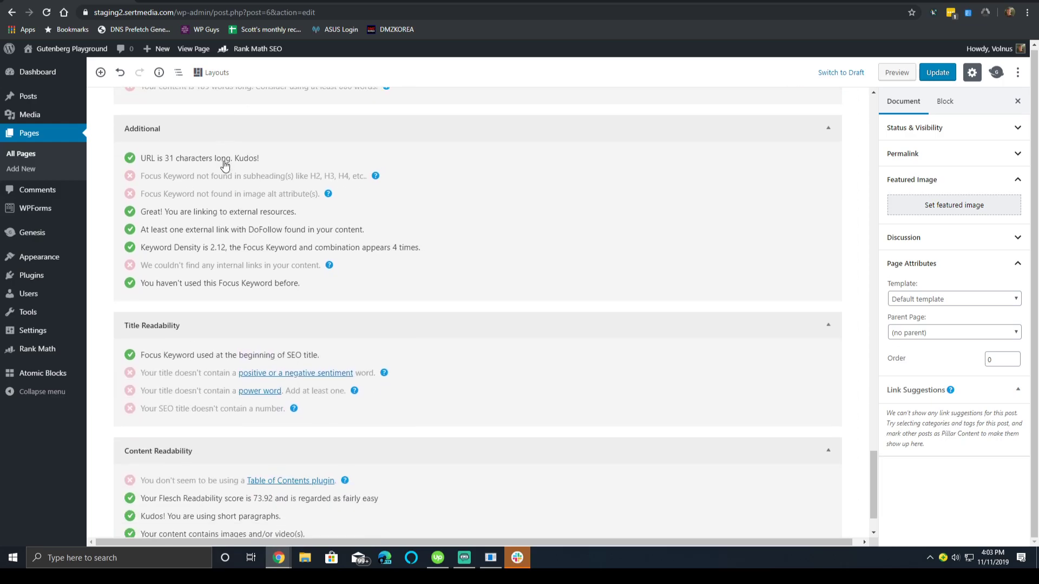
scroll(225, 165, down, 1)
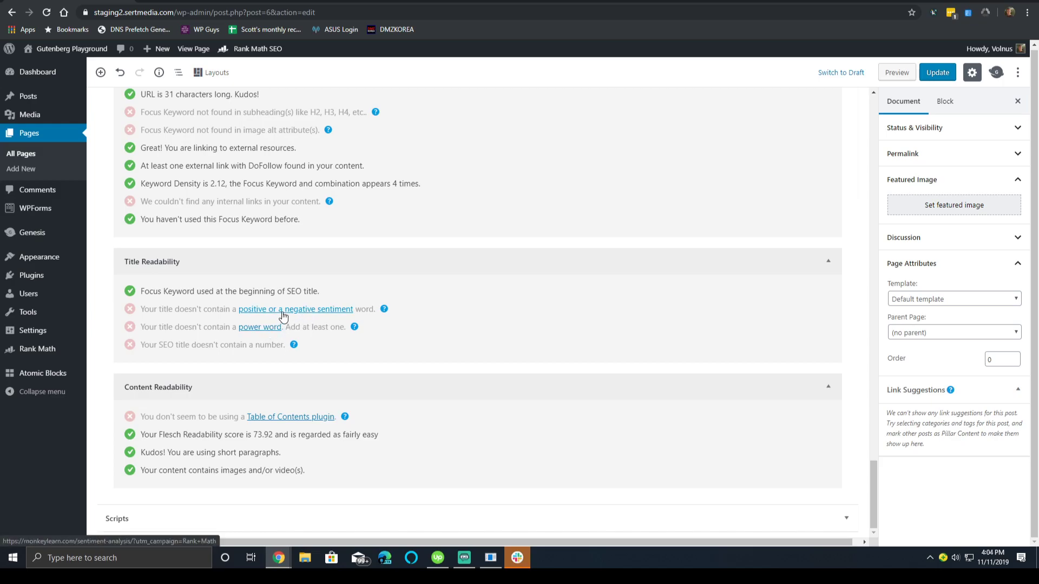
mouse_move(385, 314)
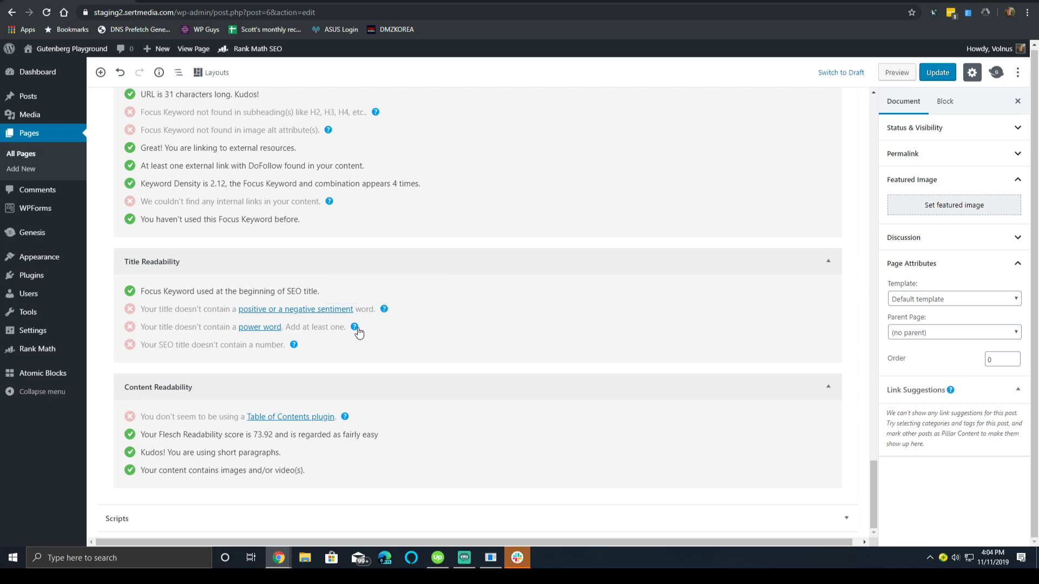
mouse_move(354, 329)
mouse_move(293, 347)
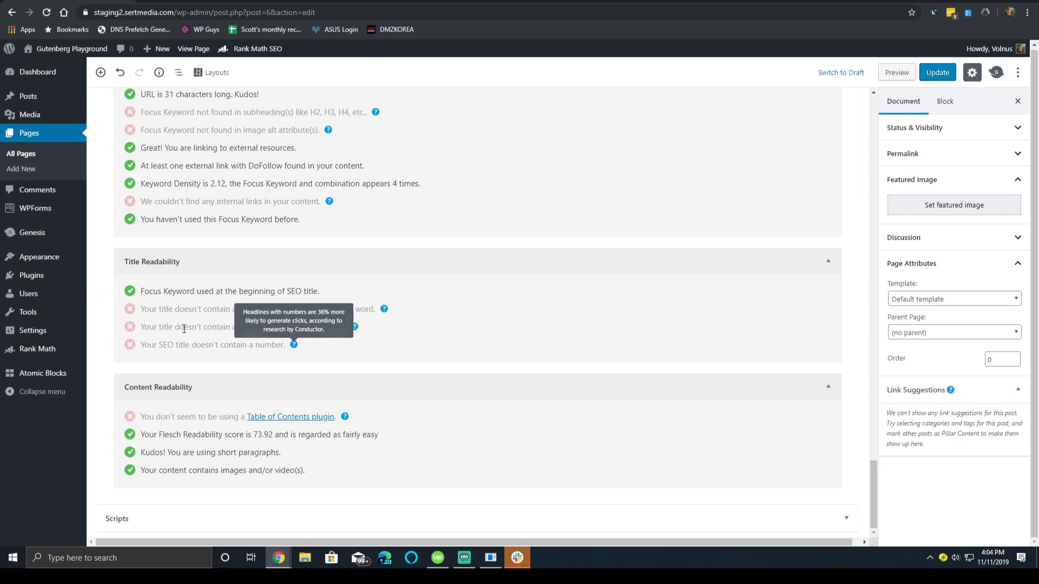
scroll(296, 351, up, 10)
Set the Facebook title to 'We asked 100 business owners their thoughts on the economy'.
click(227, 244)
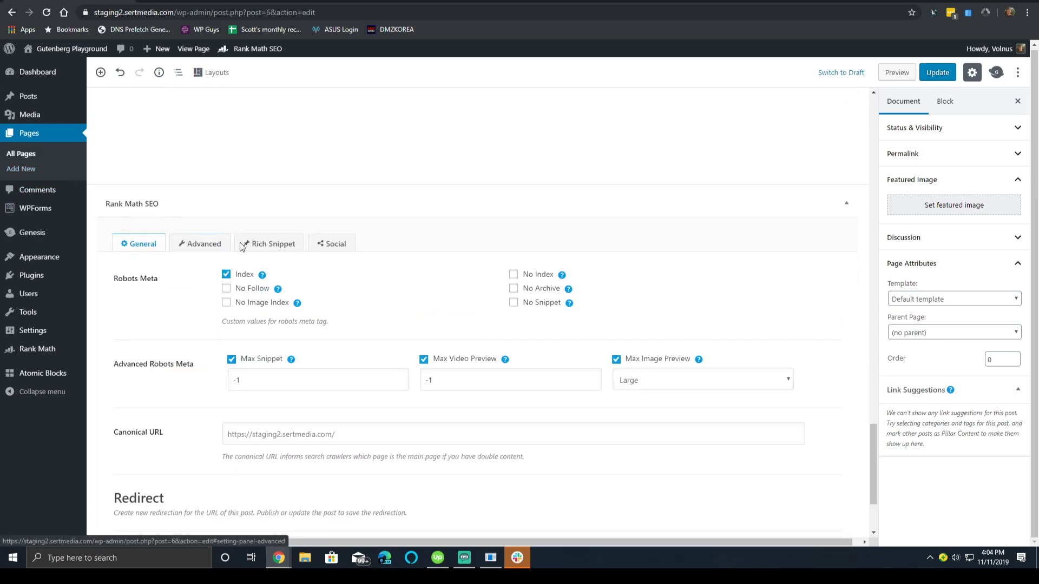
click(332, 244)
scroll(366, 339, down, 2)
click(366, 332)
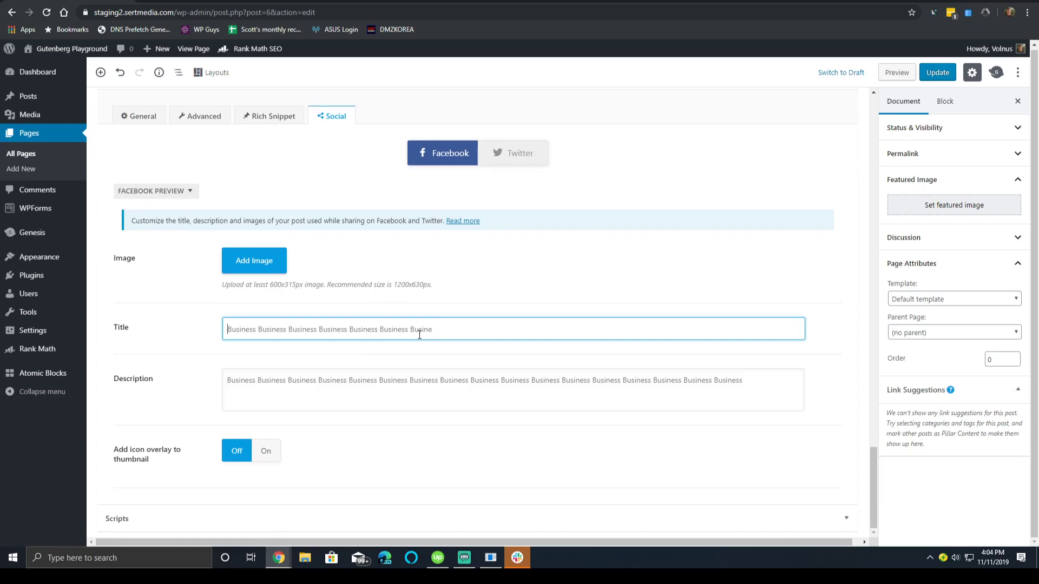
text(We asked )
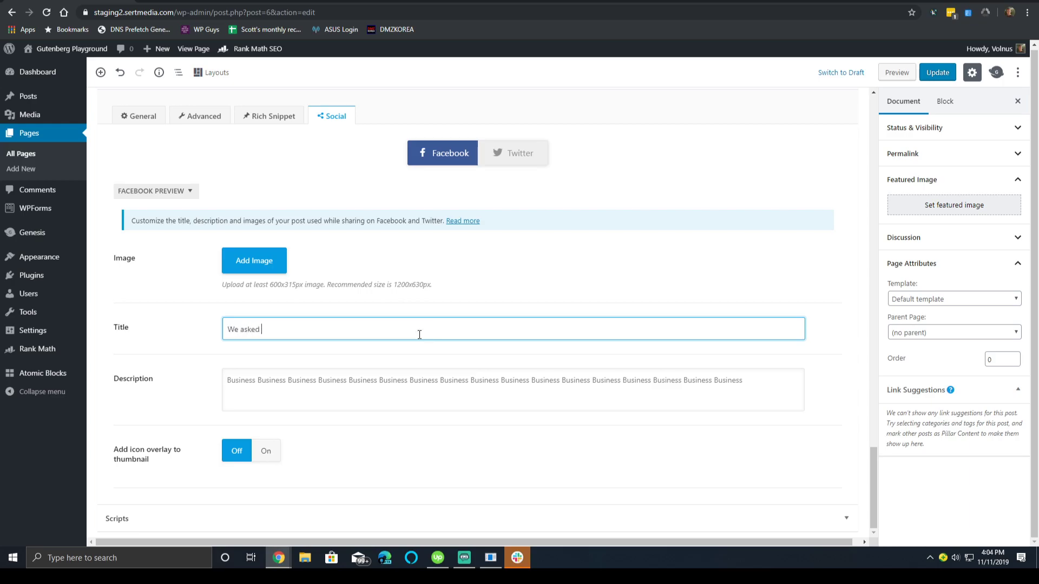
text(100 business owners their thoughts on the econonmy)
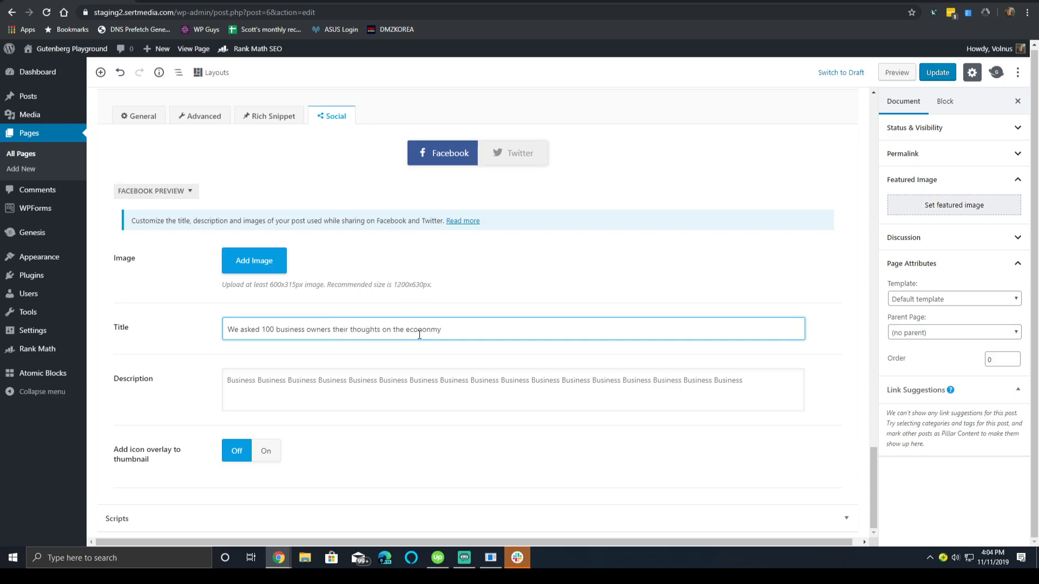
right_click(420, 334)
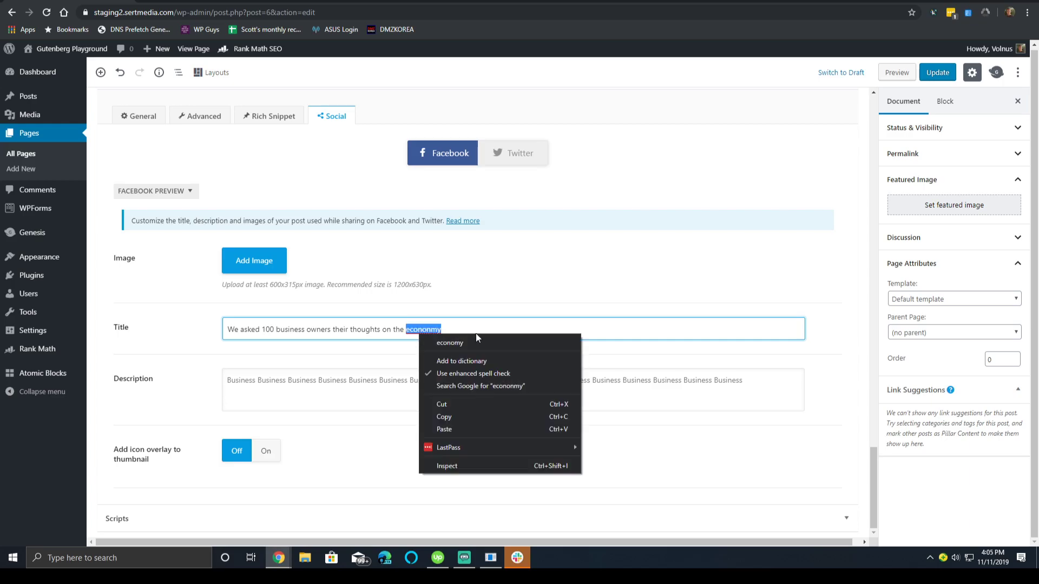
click(498, 344)
key(Tab)
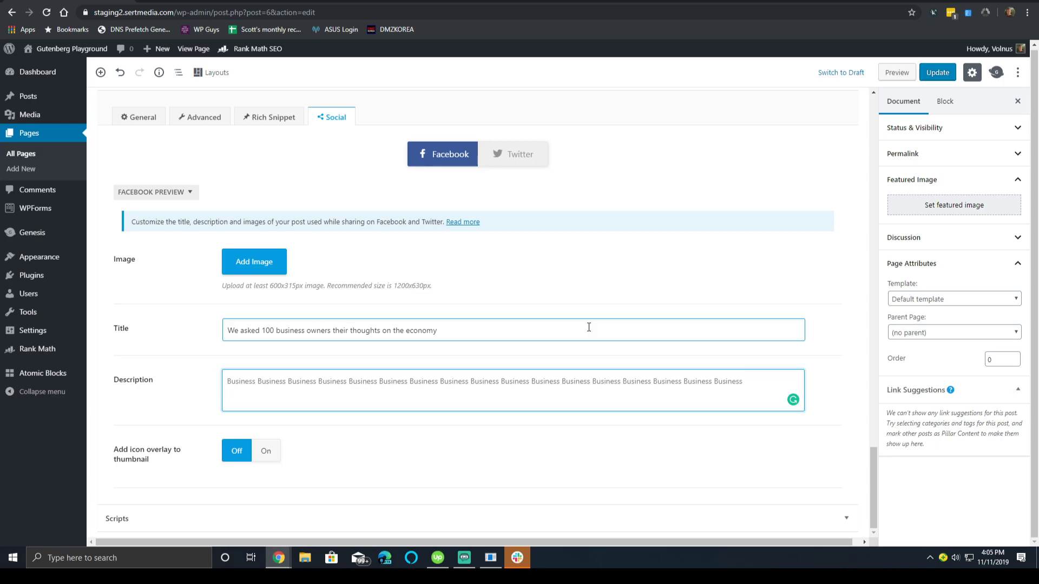
click(137, 119)
Review Rank Math's Advanced robots and canonical settings, leaving Max Video Preview unchanged.
scroll(385, 210, down, 4)
scroll(385, 210, down, 5)
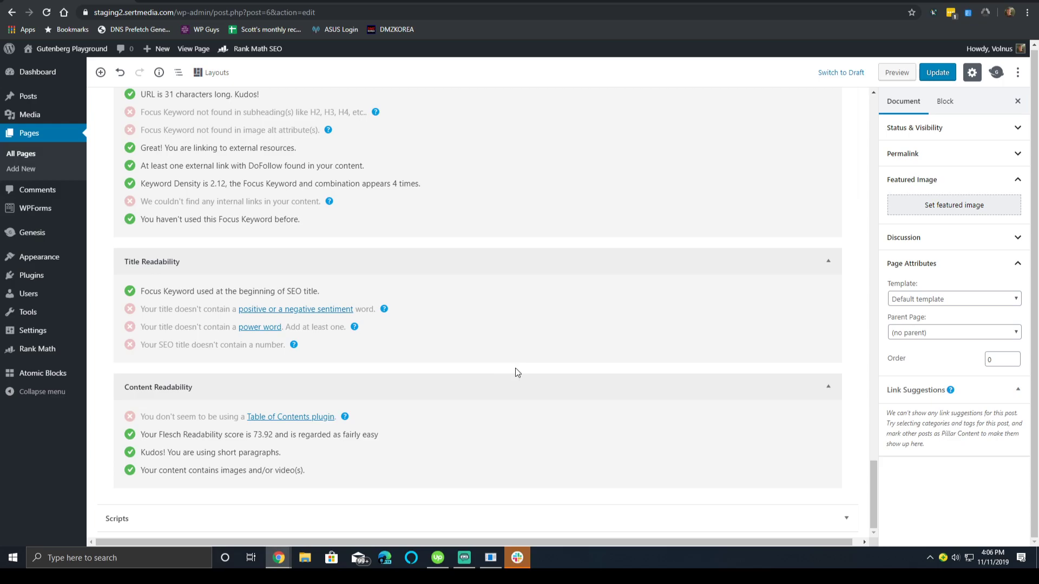
scroll(515, 368, up, 20)
scroll(589, 195, down, 20)
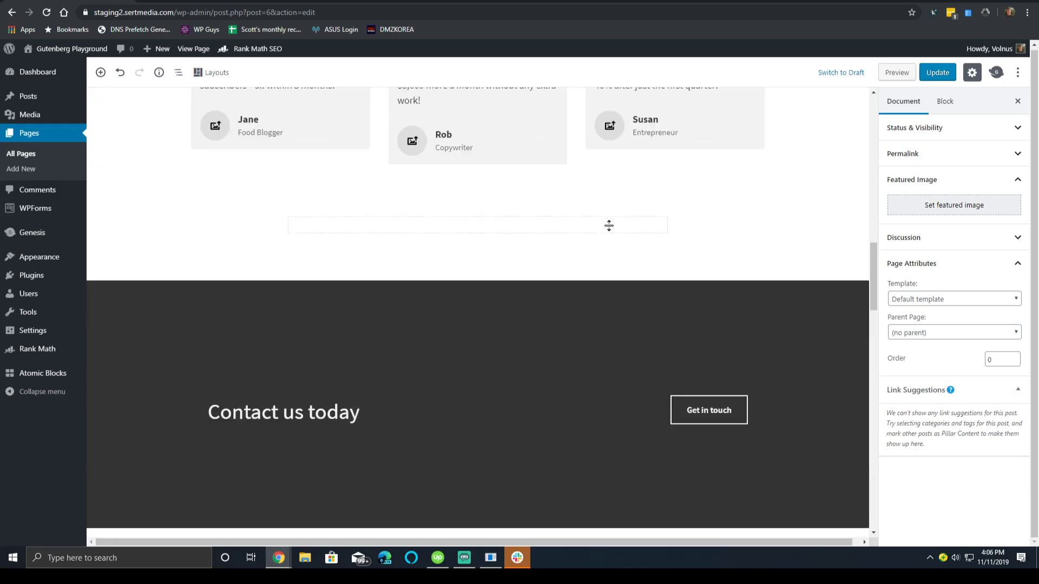
scroll(584, 232, up, 5)
scroll(574, 223, up, 5)
scroll(577, 225, down, 15)
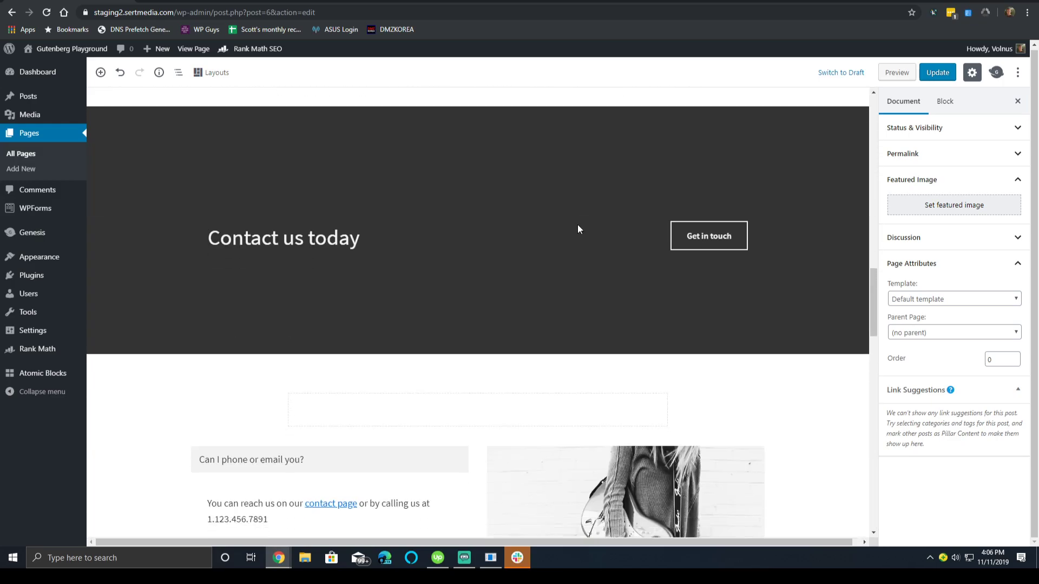
scroll(563, 225, up, 5)
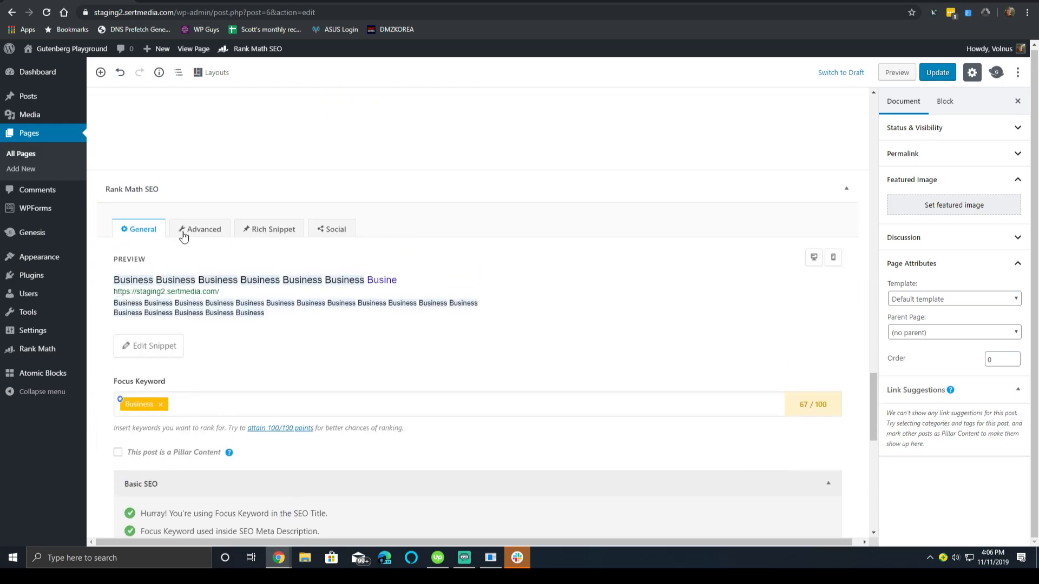
click(189, 232)
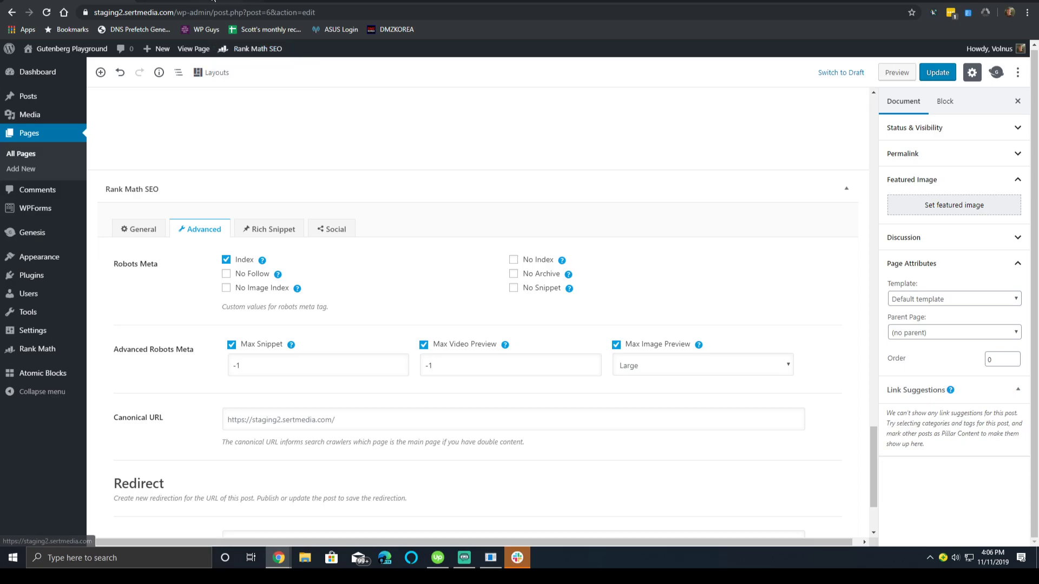
click(440, 362)
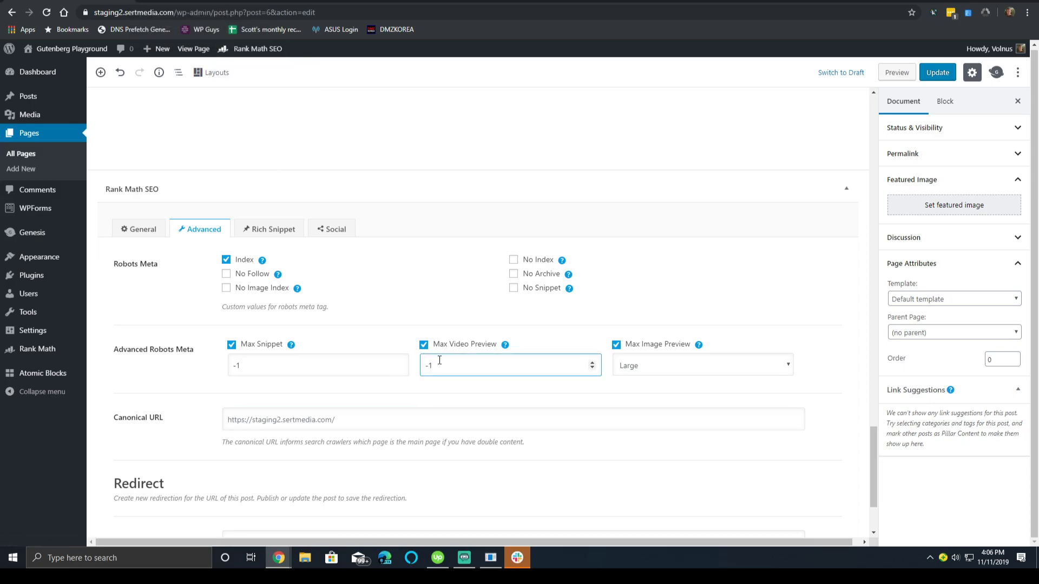
click(561, 327)
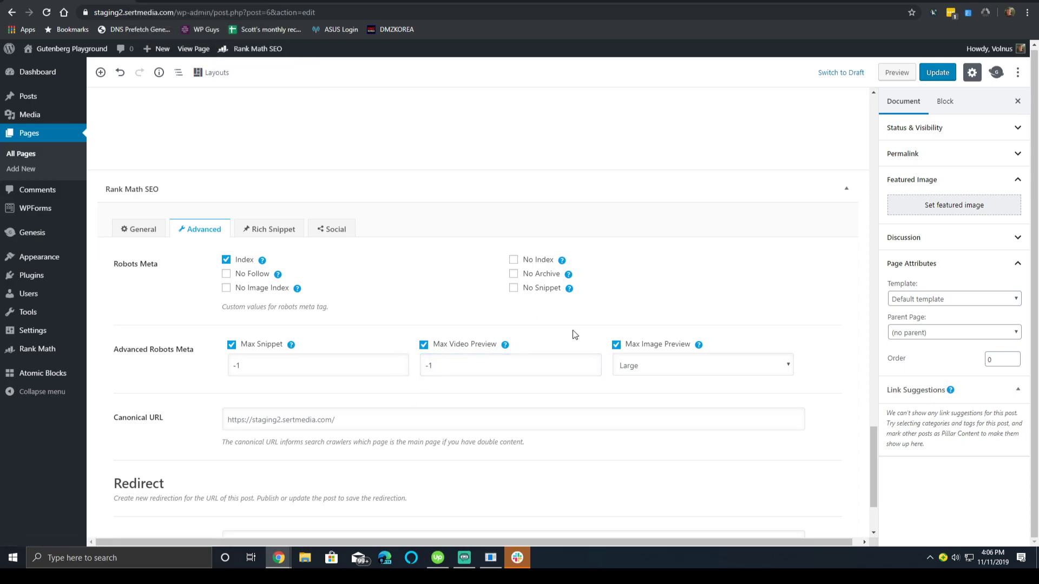
scroll(585, 314, down, 2)
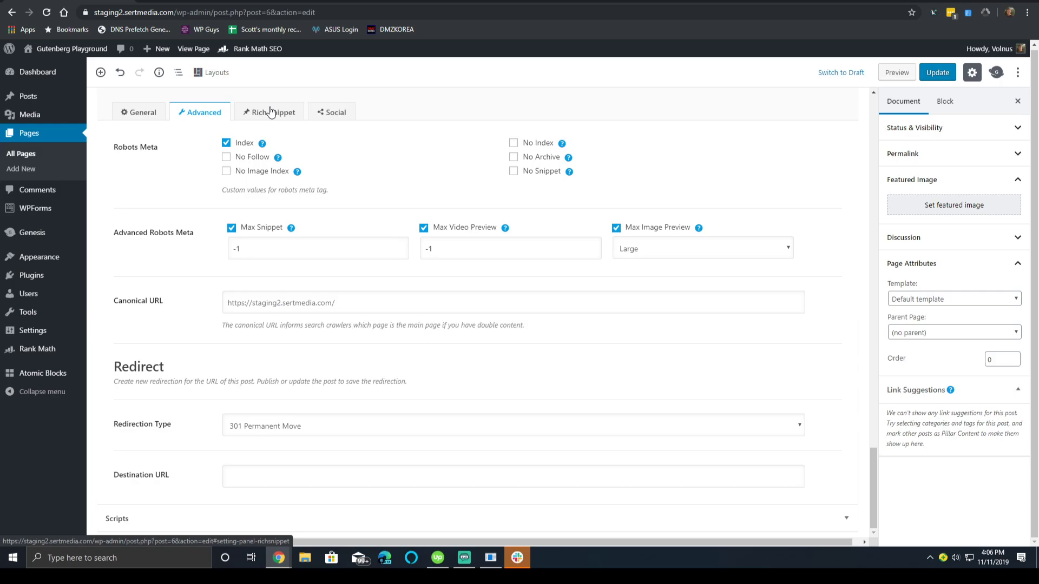
Bring up the page's Rich Snippet settings in Rank Math.
click(270, 112)
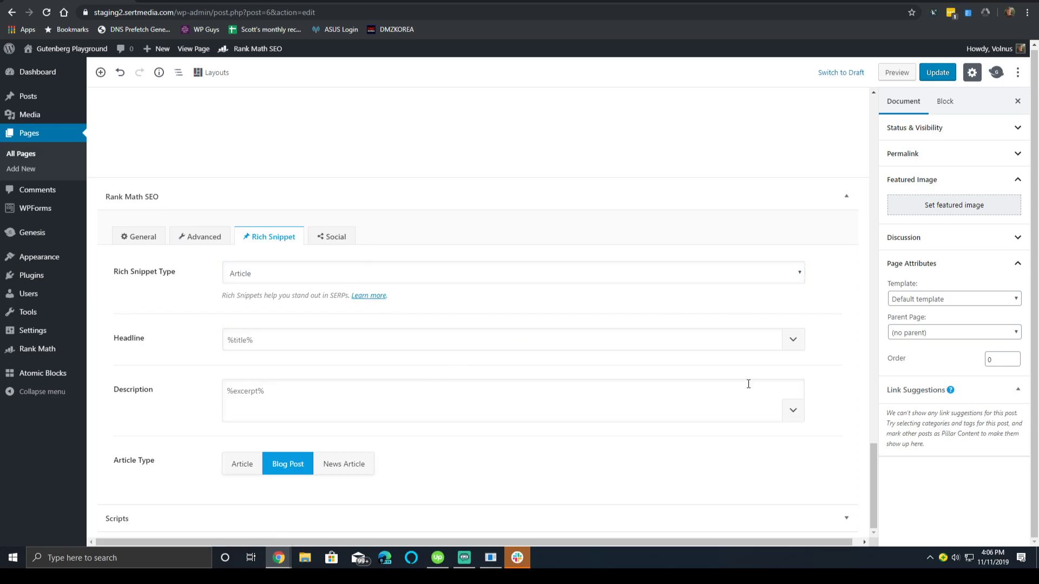
scroll(285, 469, up, 1)
scroll(320, 399, down, 1)
Back in Social settings, expand and collapse the Facebook share card preview.
click(338, 237)
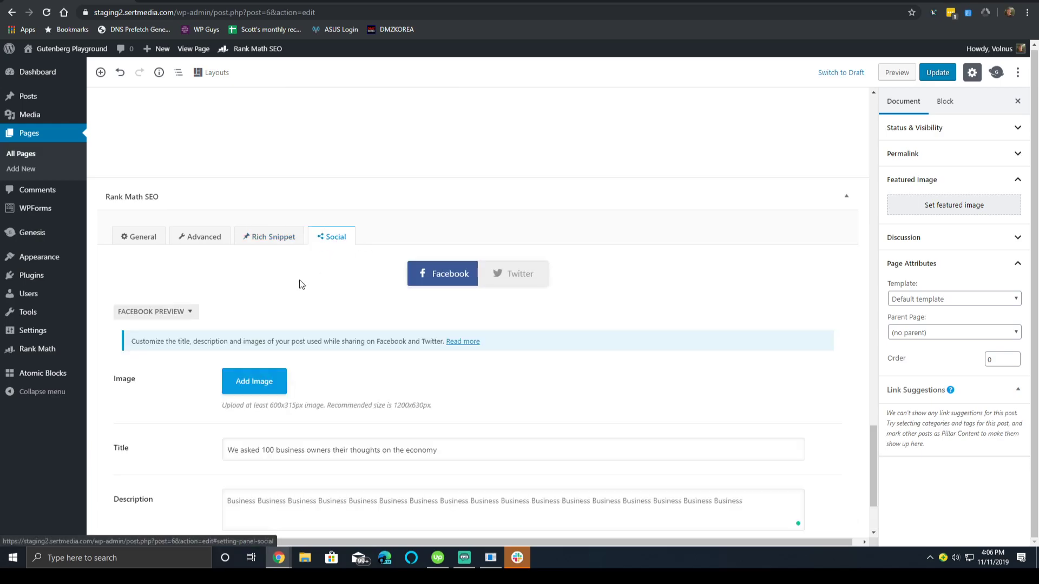
scroll(194, 269, down, 2)
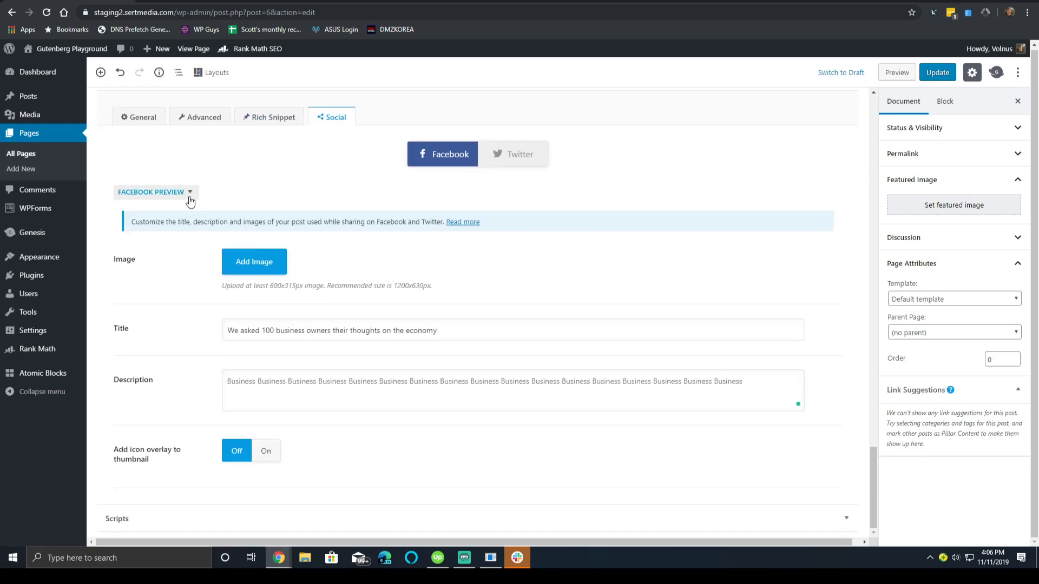
click(184, 192)
scroll(234, 254, down, 3)
scroll(234, 254, up, 3)
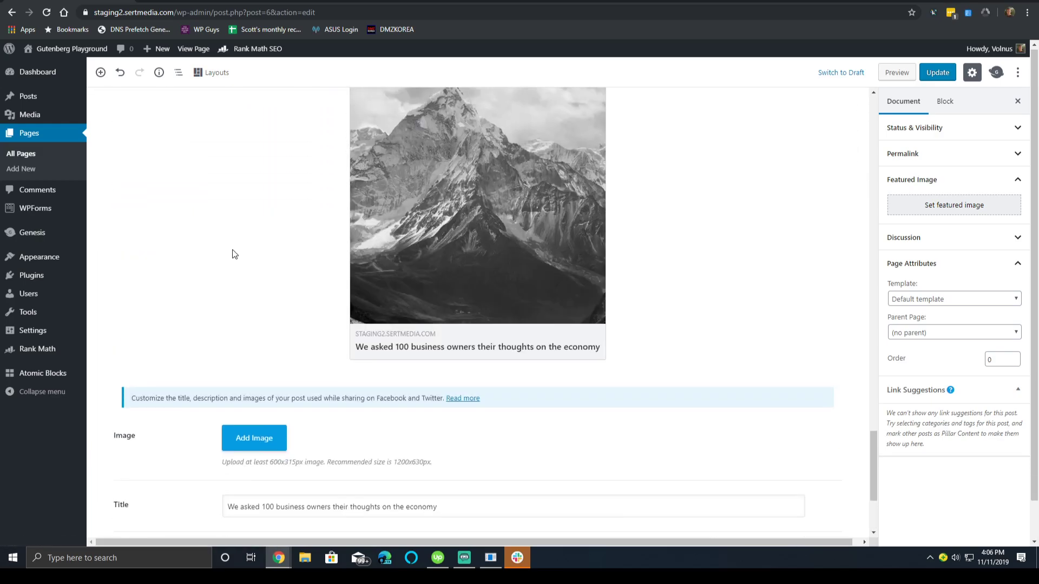
click(197, 139)
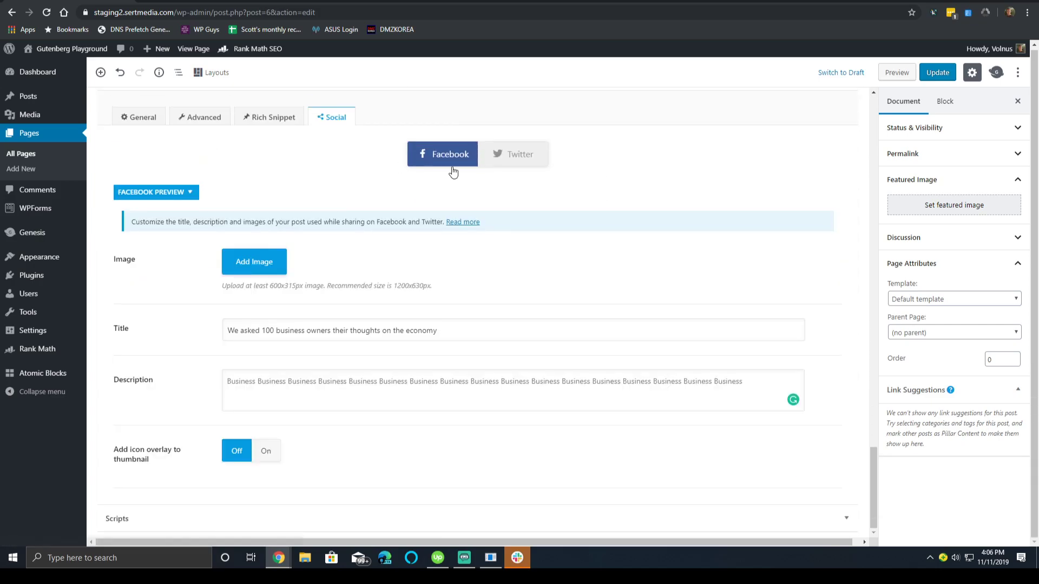
Show the Twitter card preview with the new economy title.
click(514, 158)
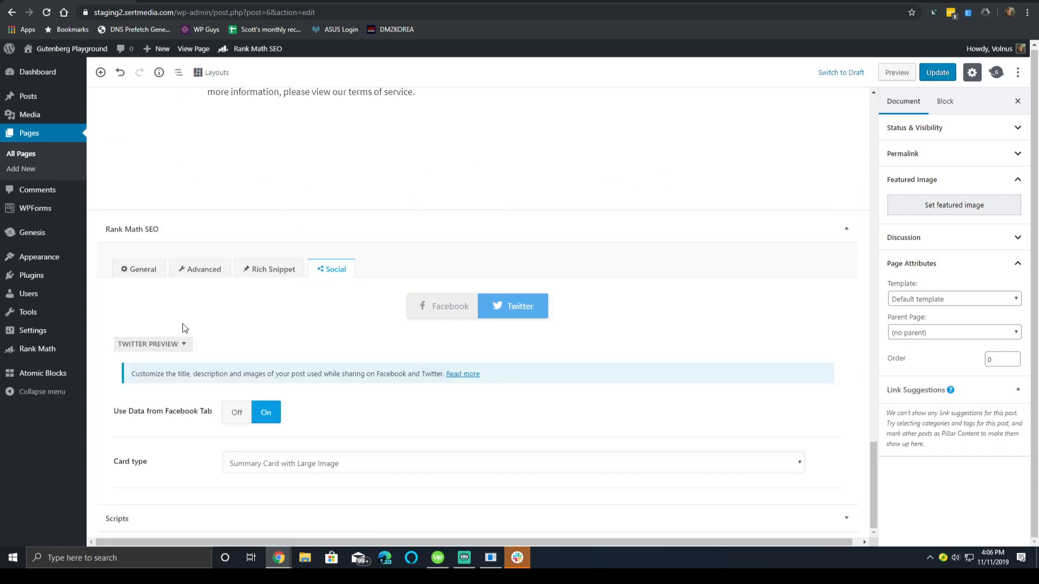
click(162, 344)
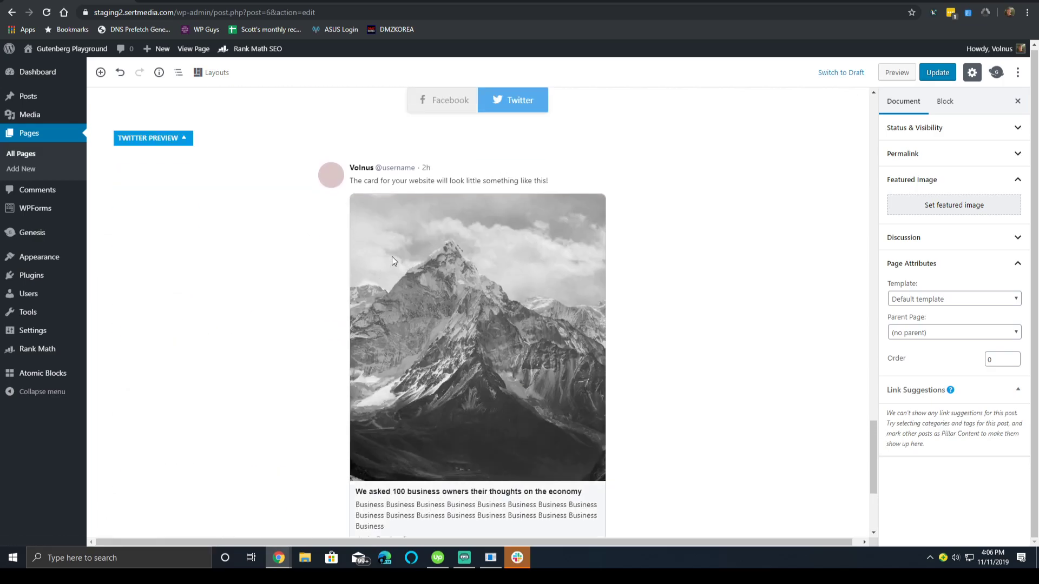
scroll(400, 229, up, 10)
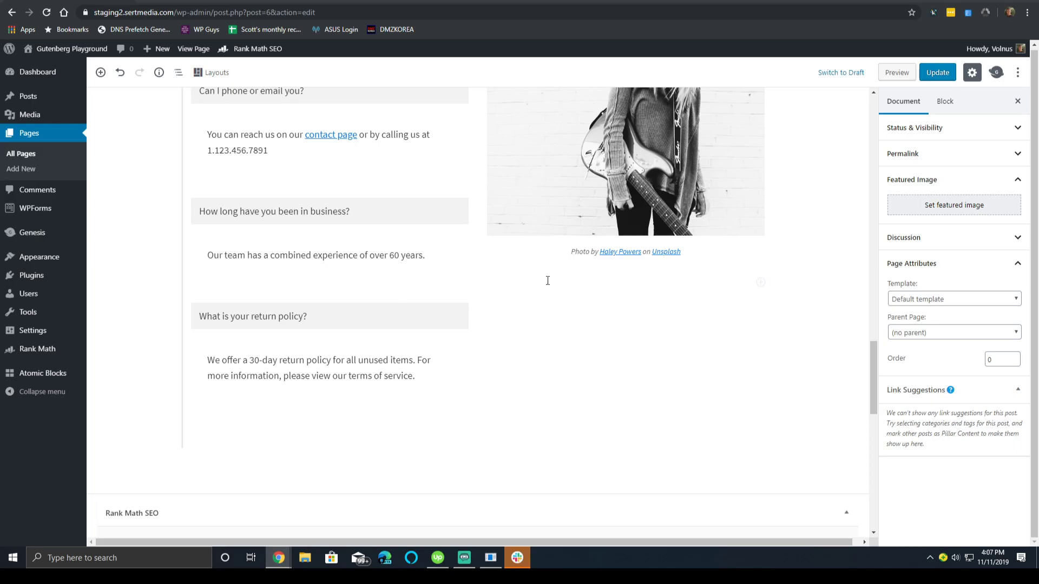
Scroll through the Twitter card preview showing the mountain image, economy title and Business description.
scroll(574, 284, down, 2)
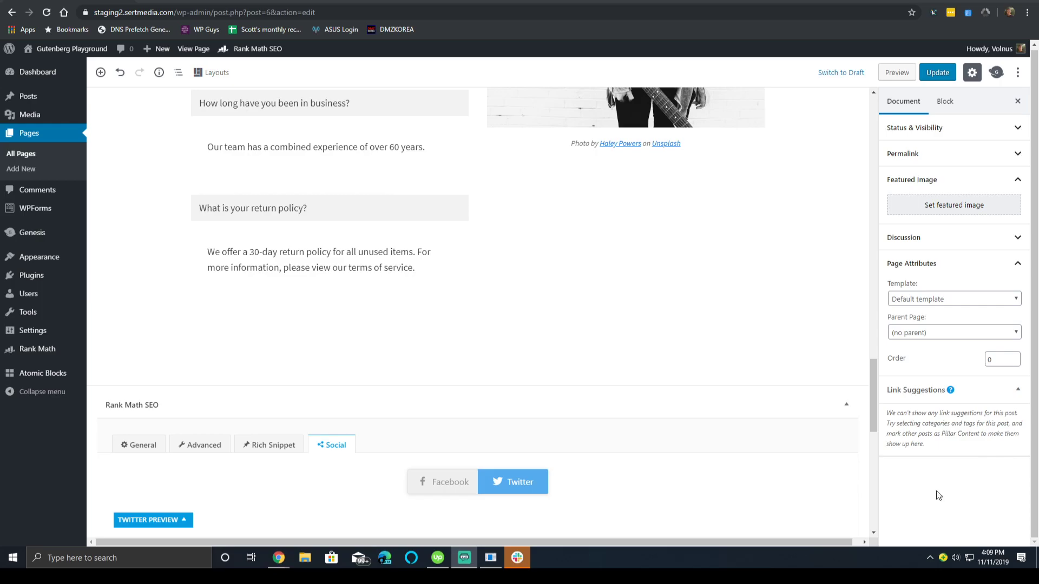
scroll(132, 303, down, 6)
scroll(254, 305, down, 1)
scroll(235, 304, down, 1)
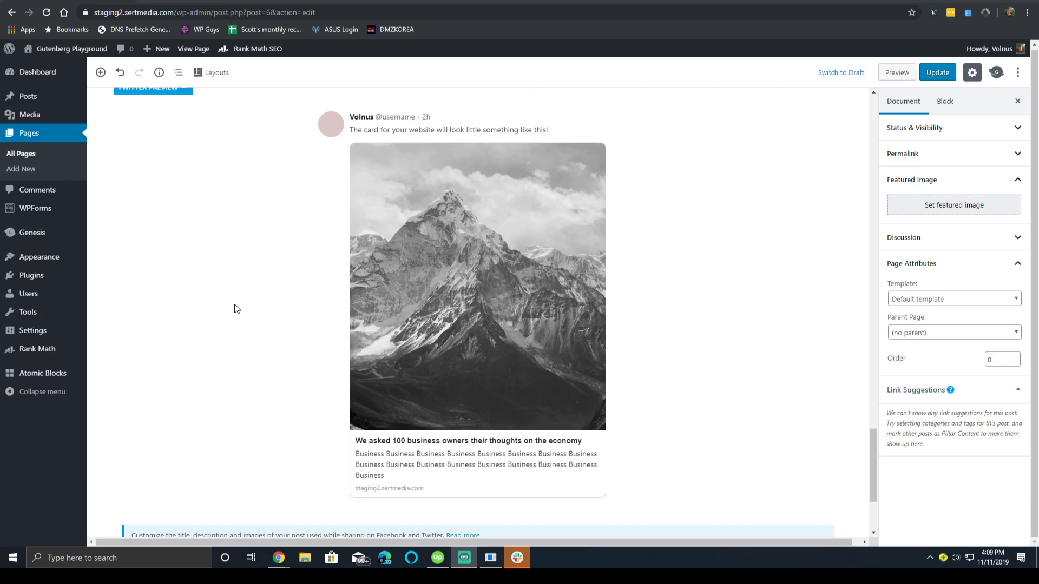
Open the live homepage, view its page source, and select the JSON-LD schema line.
click(92, 49)
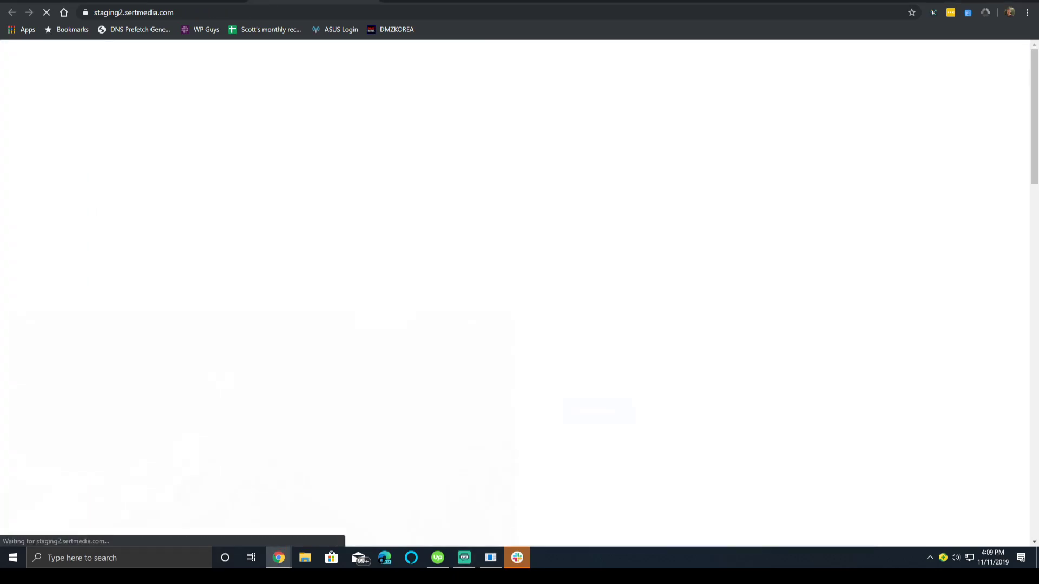
right_click(312, 84)
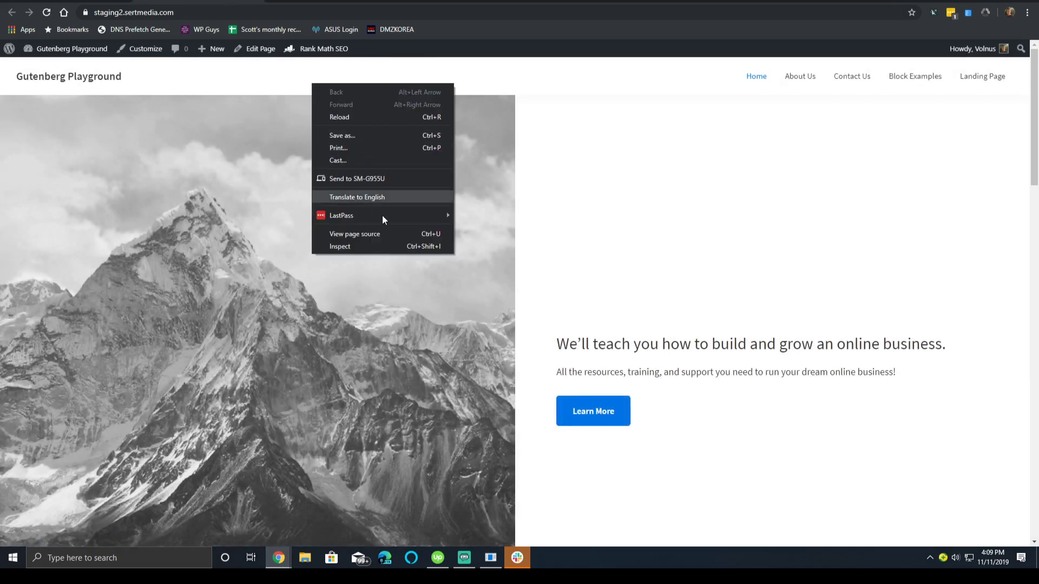
click(372, 234)
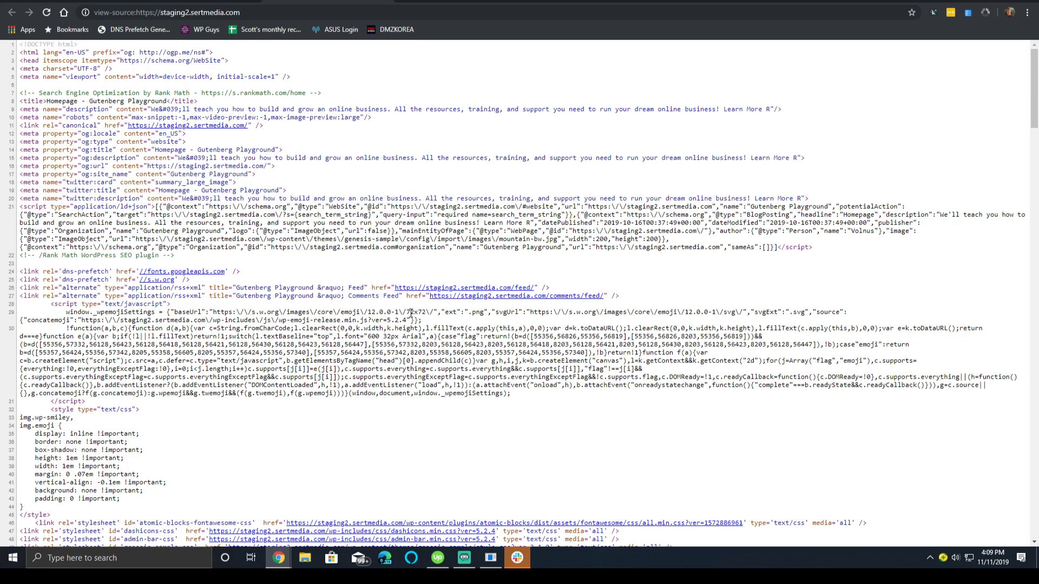
triple_click(337, 231)
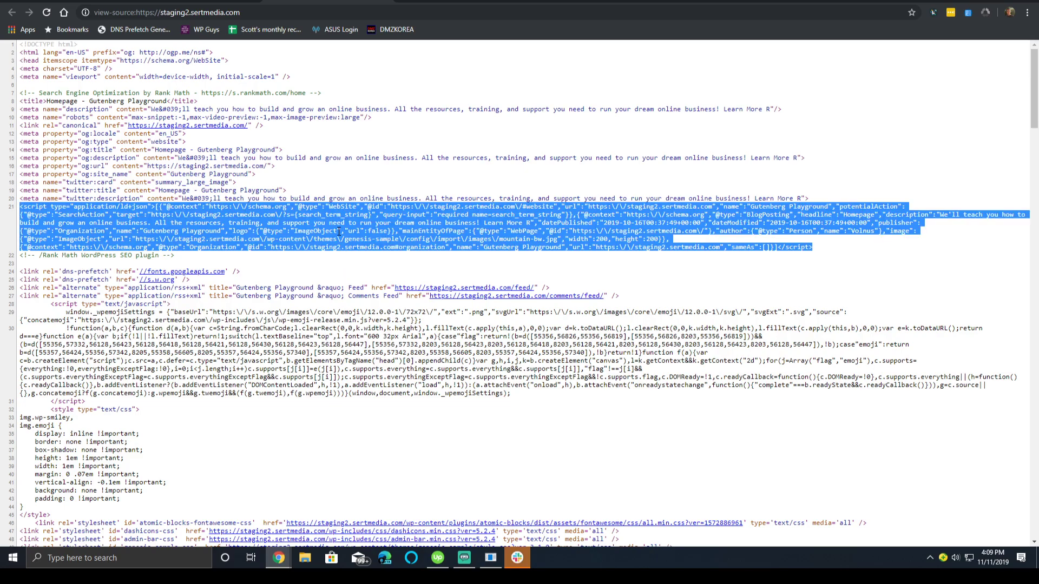